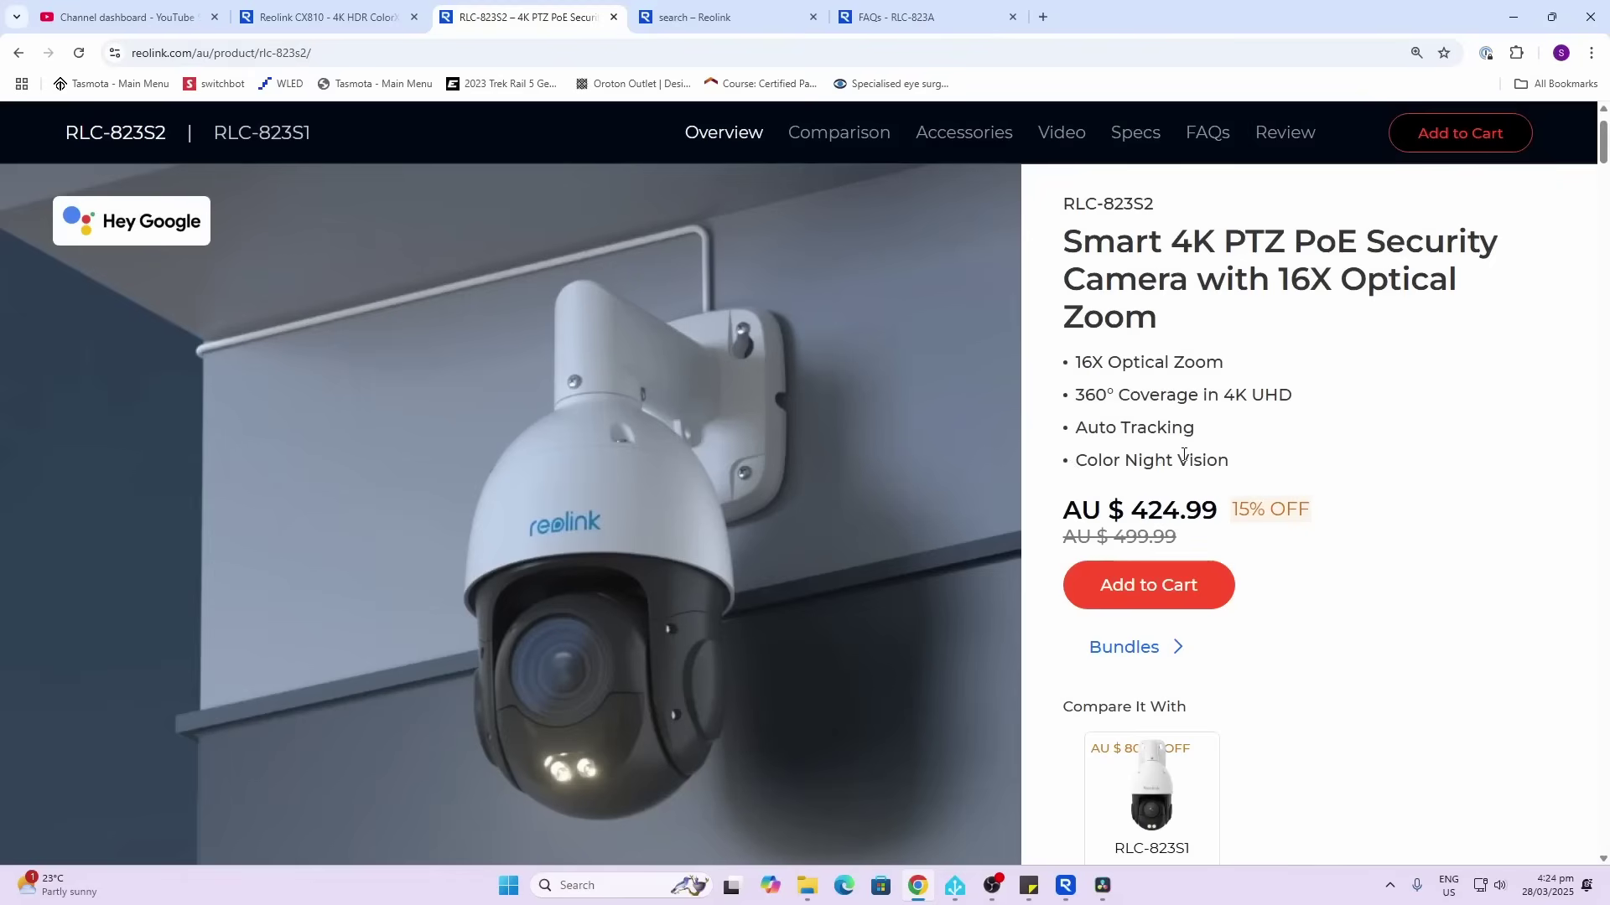
# Compare the Color Night Vision and Black & White Vision sample videos on the RLC-823S2 page.
pyautogui.scroll(-5, 1183, 455)
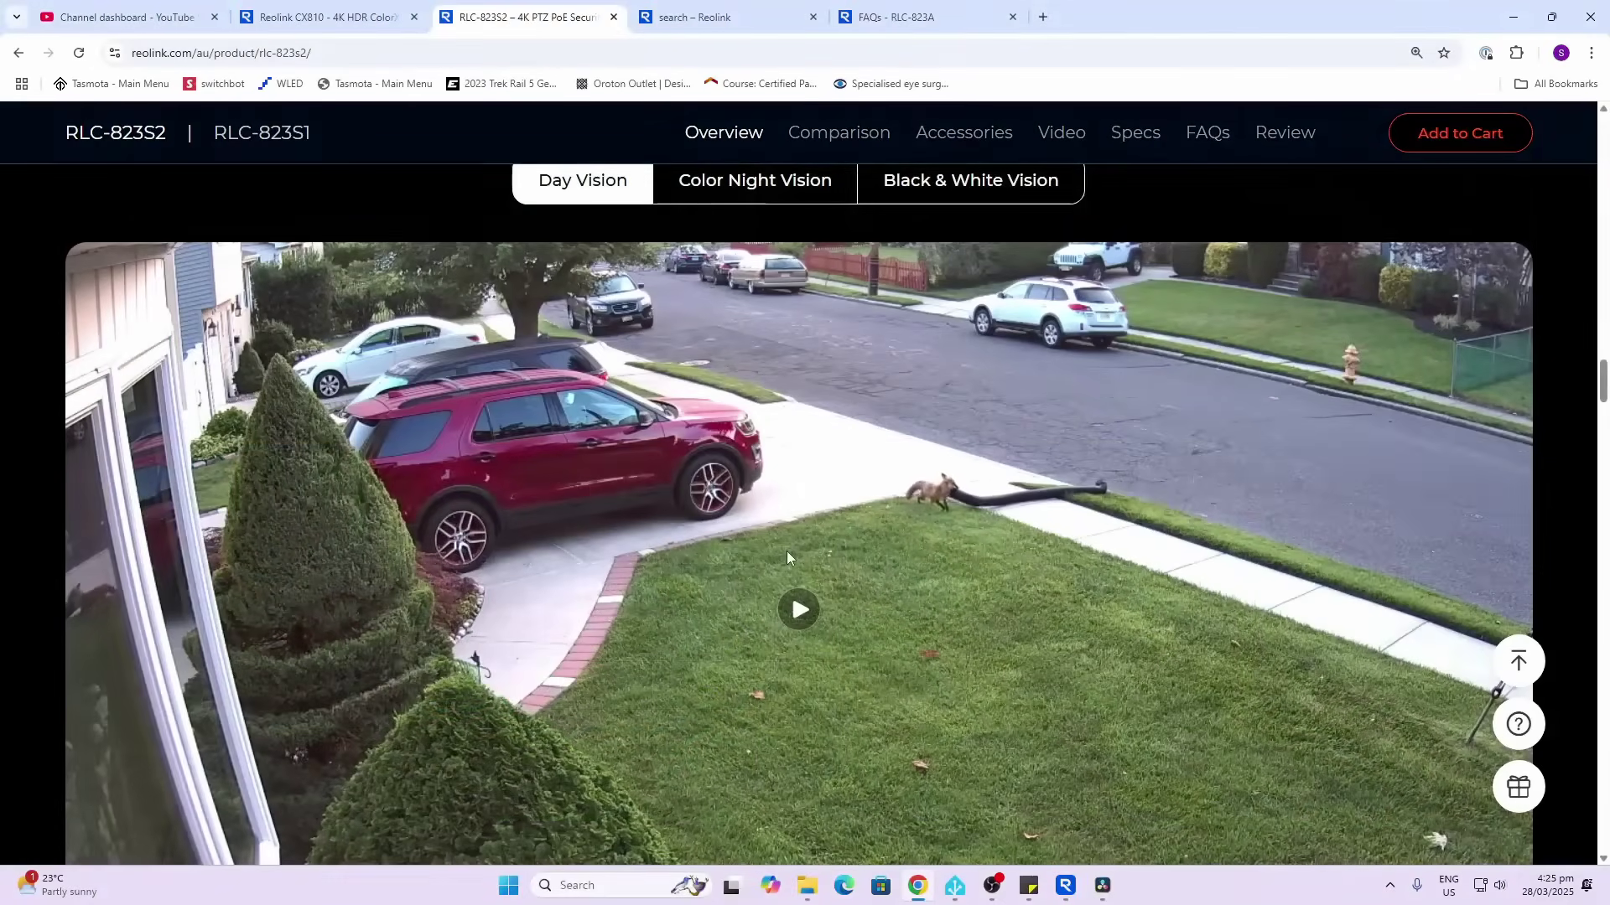
pyautogui.click(737, 188)
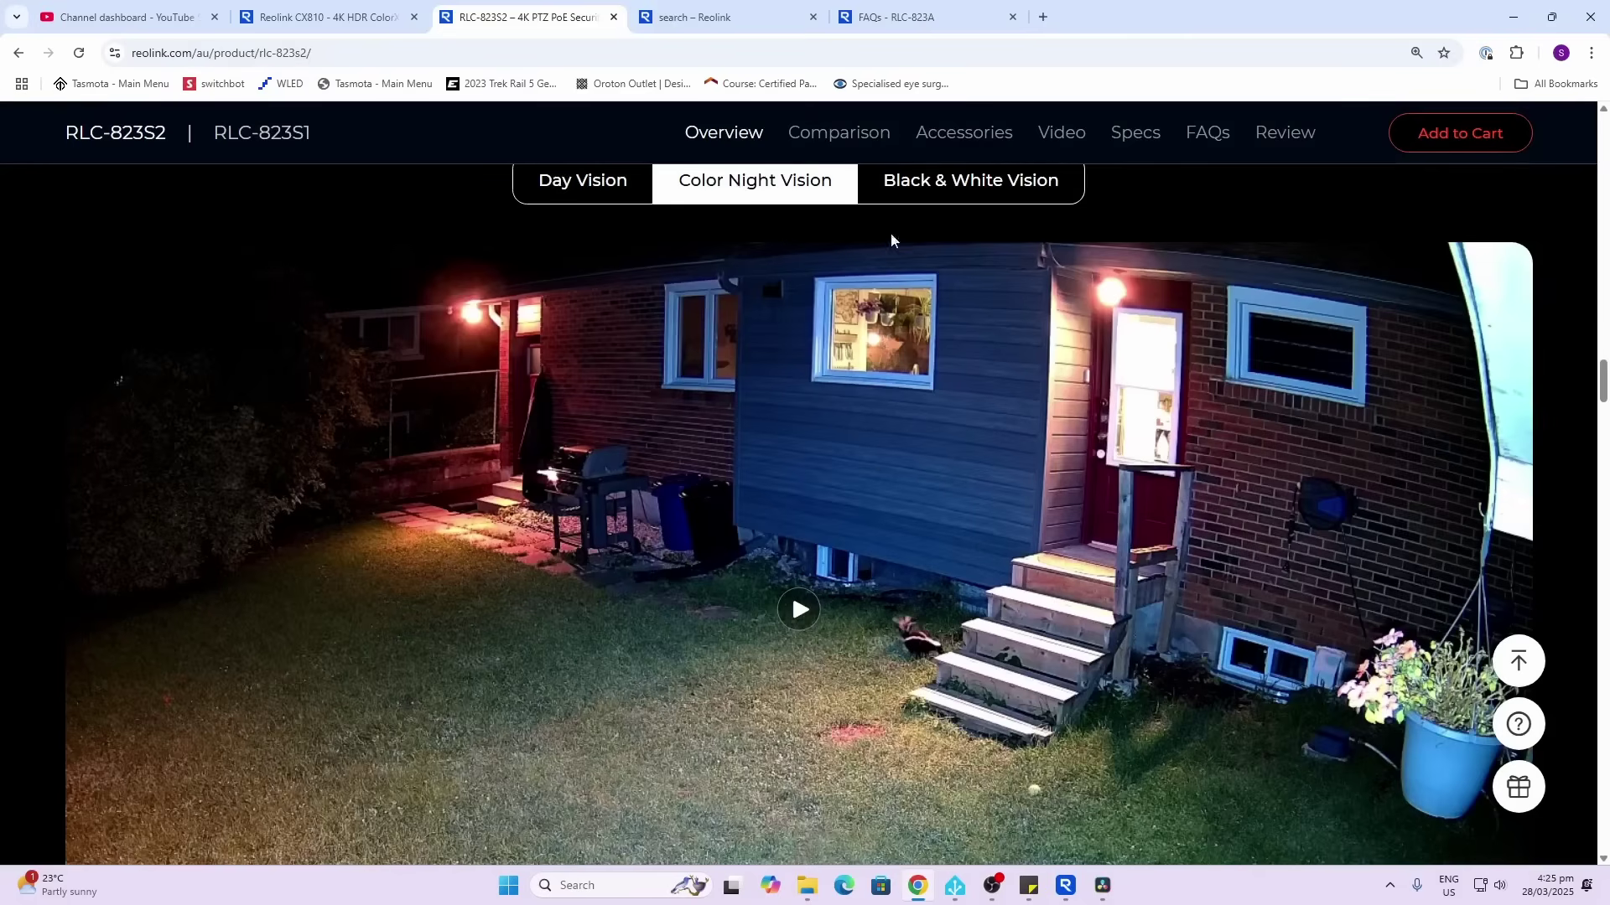
pyautogui.click(1003, 181)
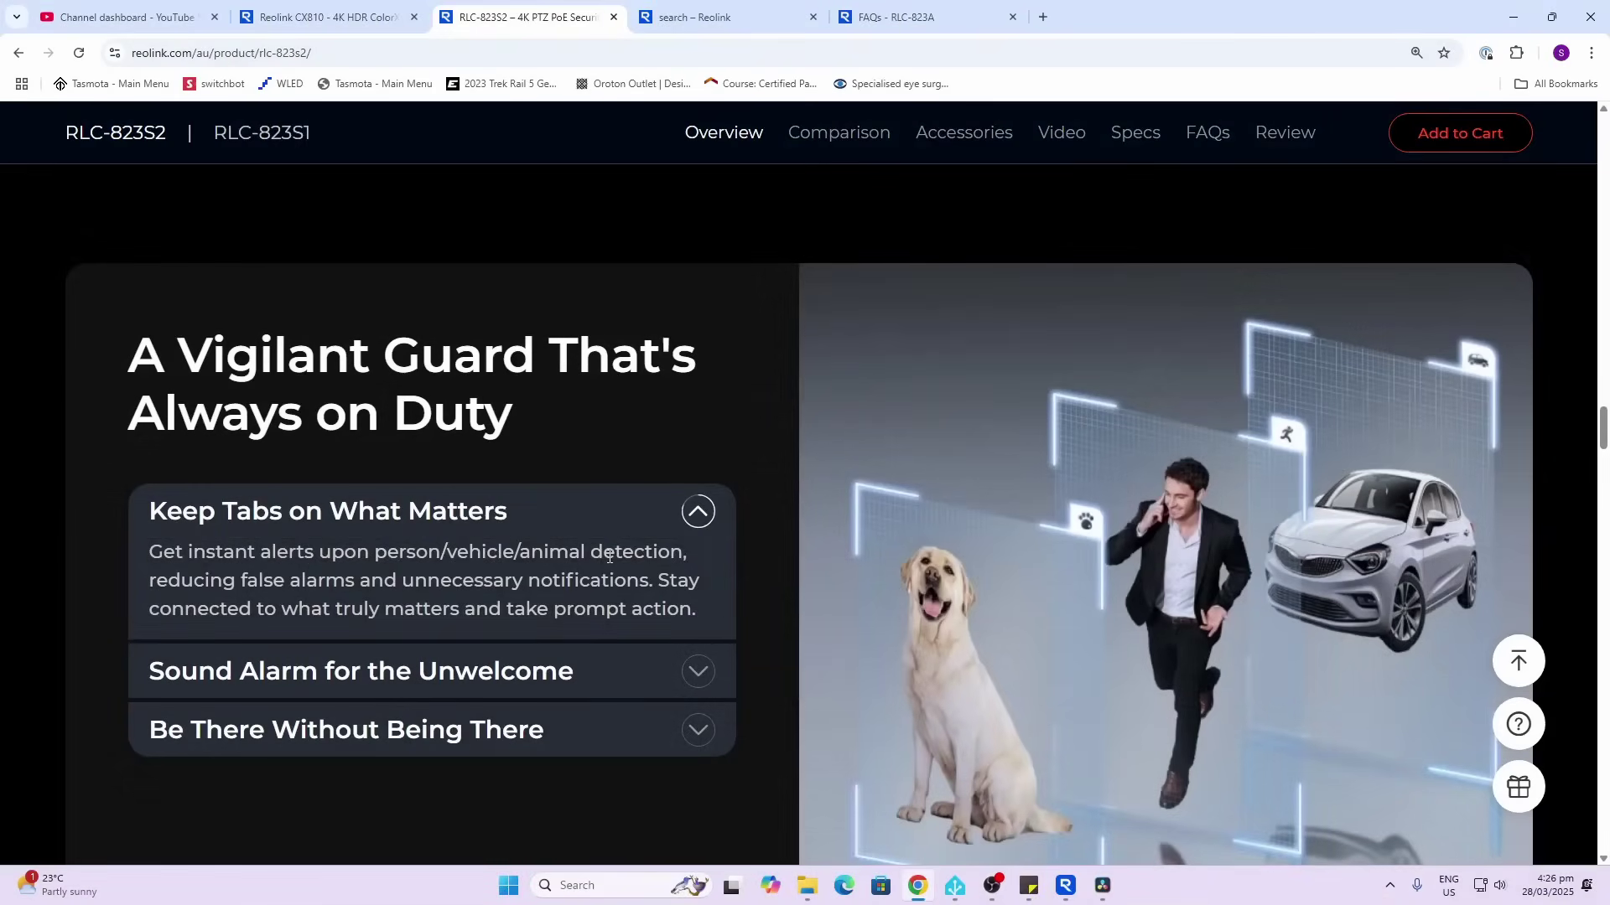
# Expand the Sound Alarm section and bring up the Reolink NVR storage details.
pyautogui.click(521, 665)
pyautogui.scroll(-5, 1173, 642)
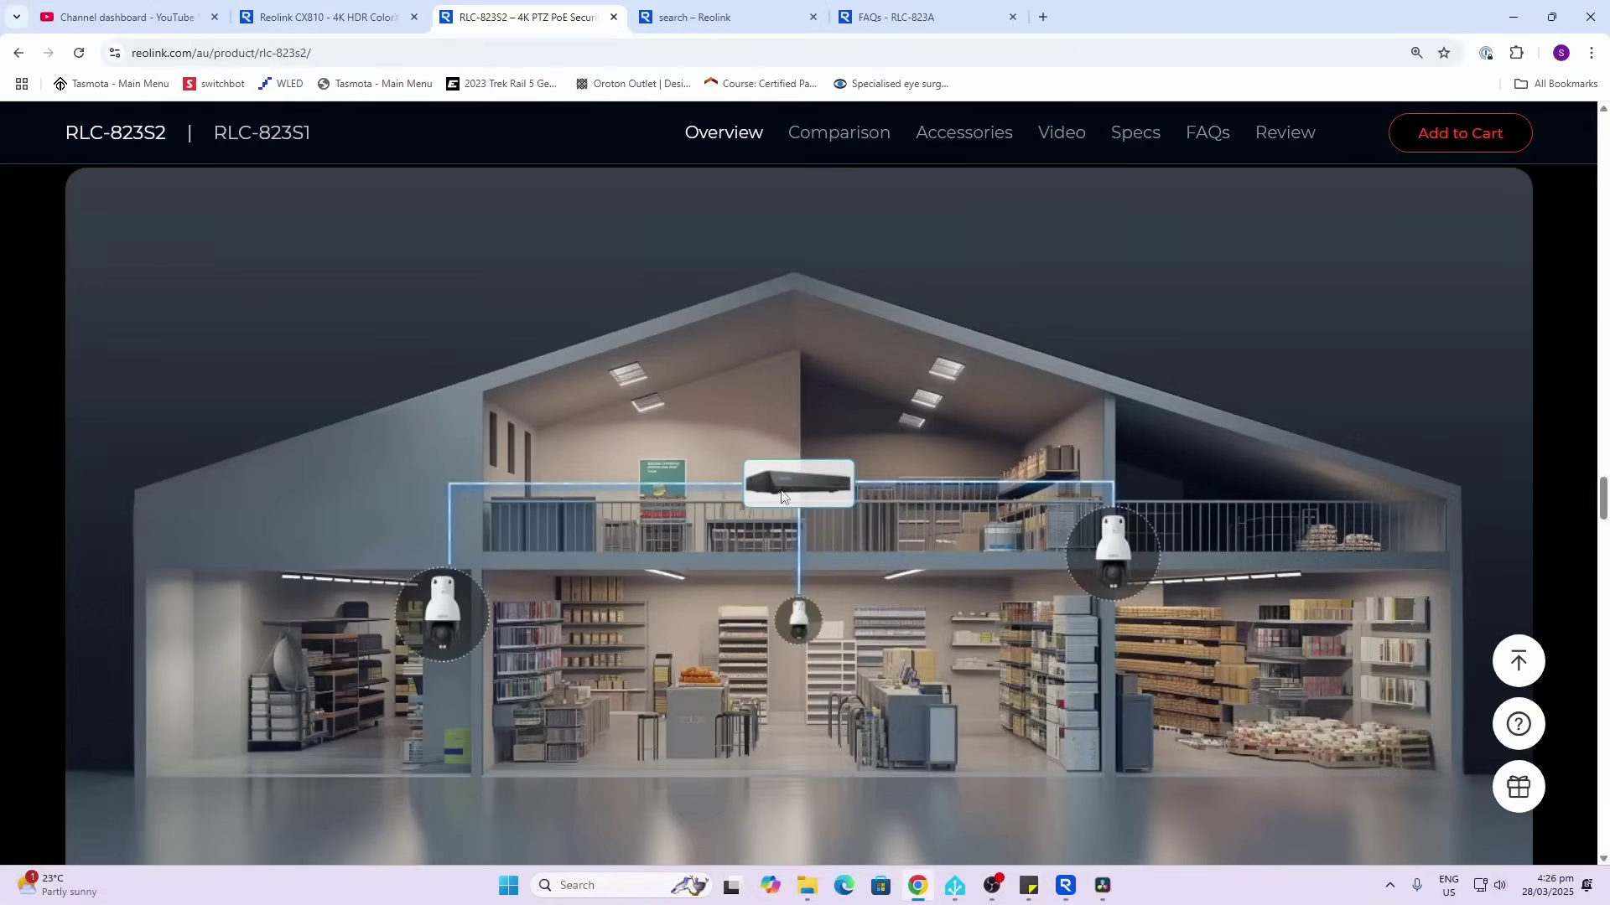
pyautogui.scroll(-5, 780, 495)
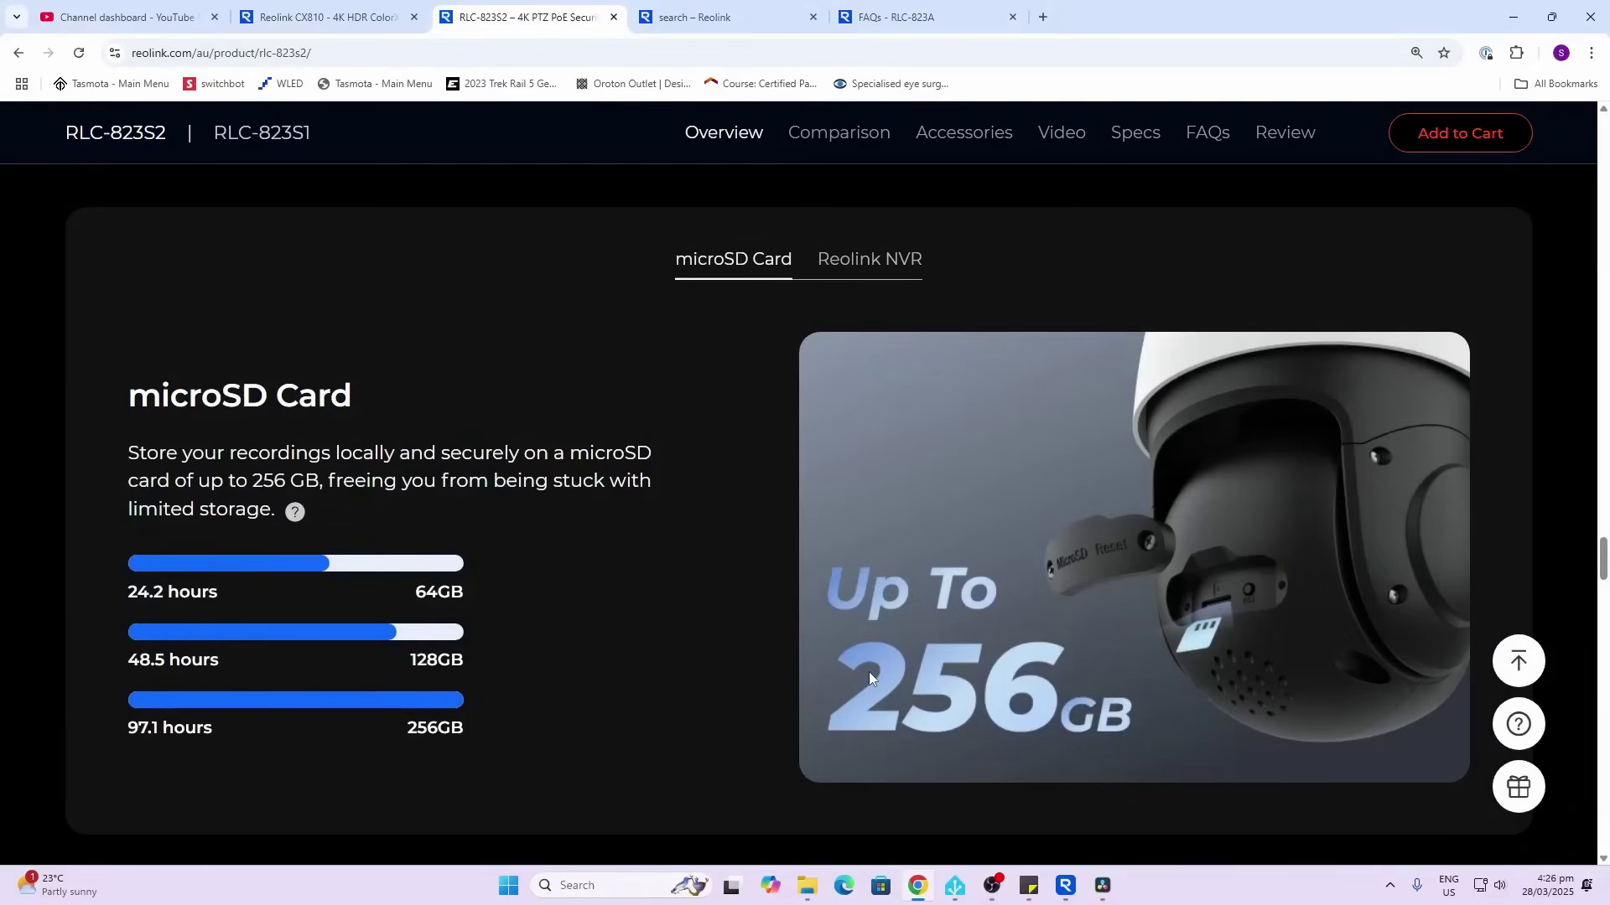
pyautogui.click(864, 256)
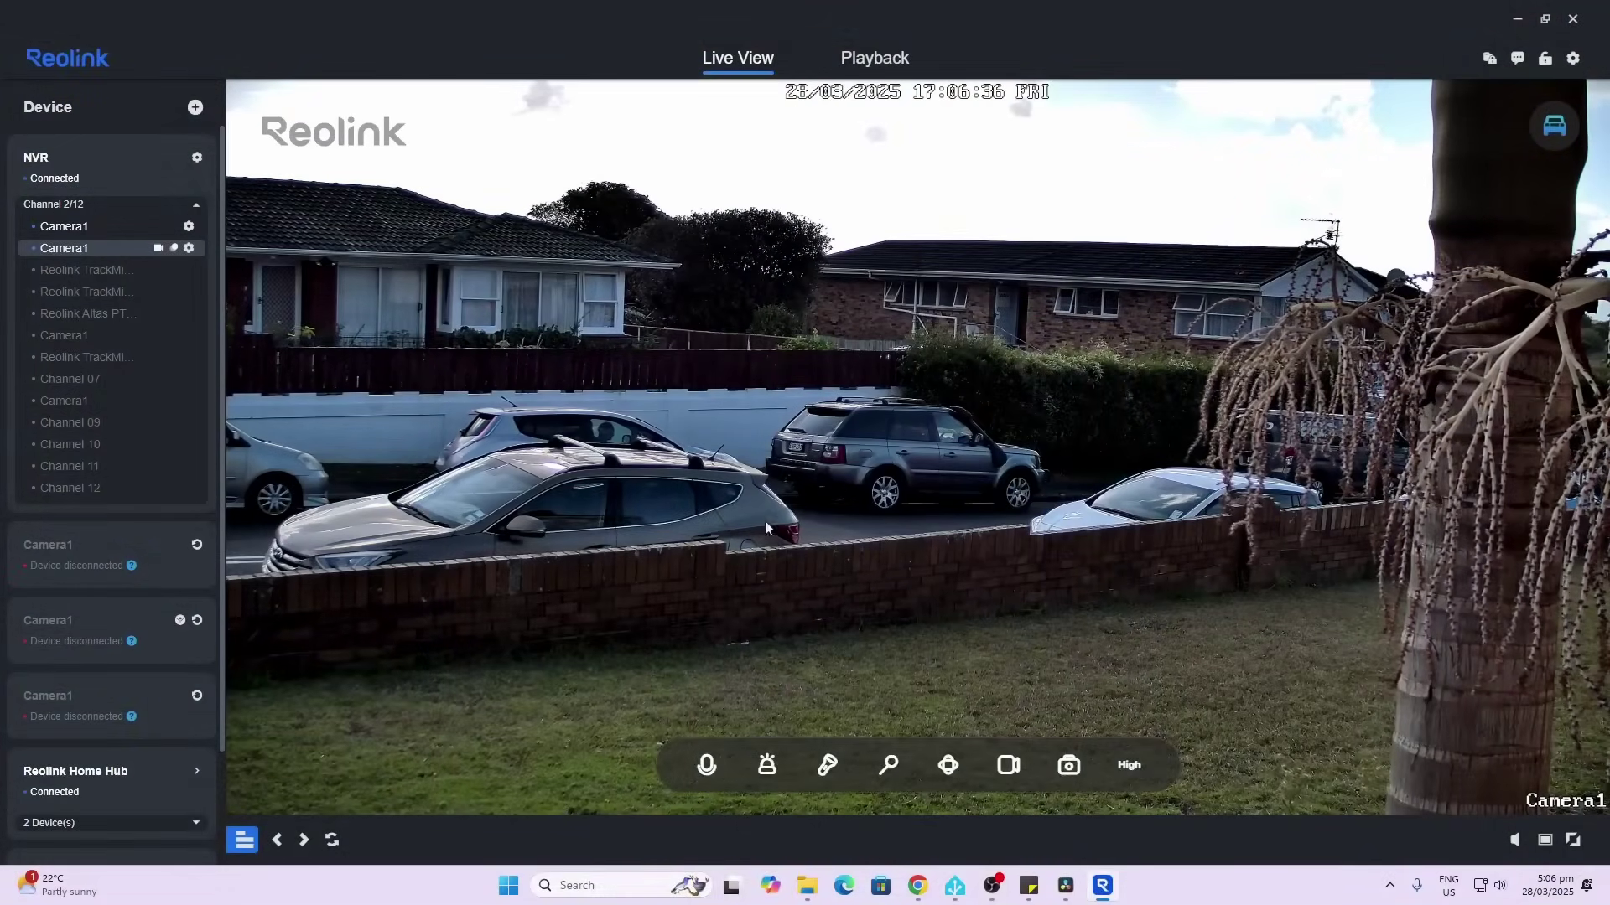
pyautogui.click(189, 249)
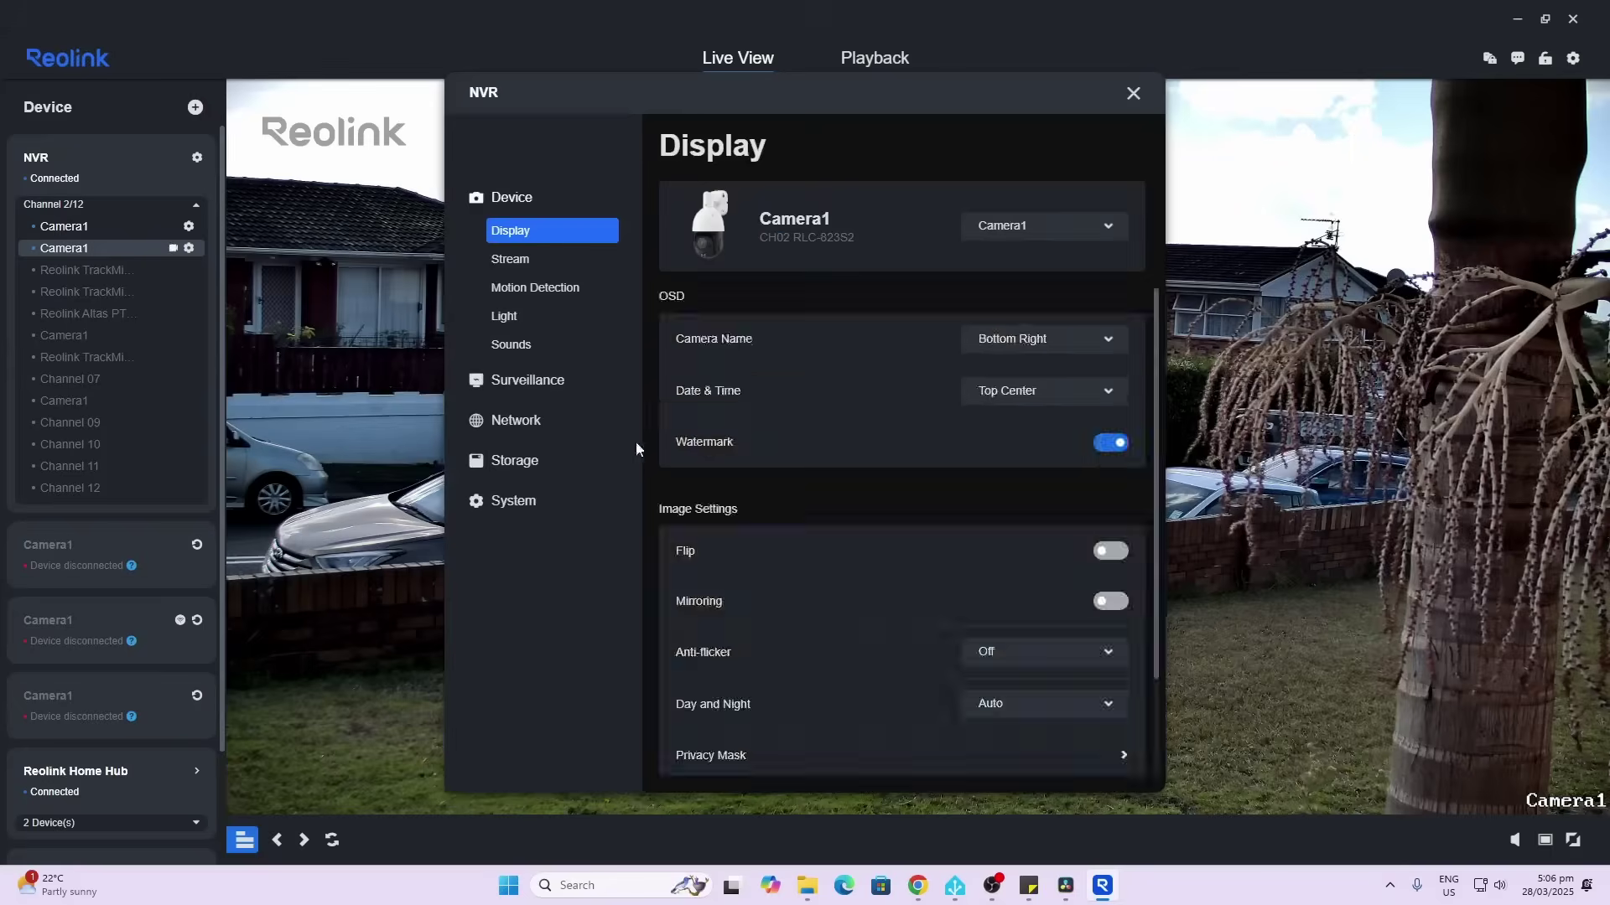
pyautogui.click(510, 259)
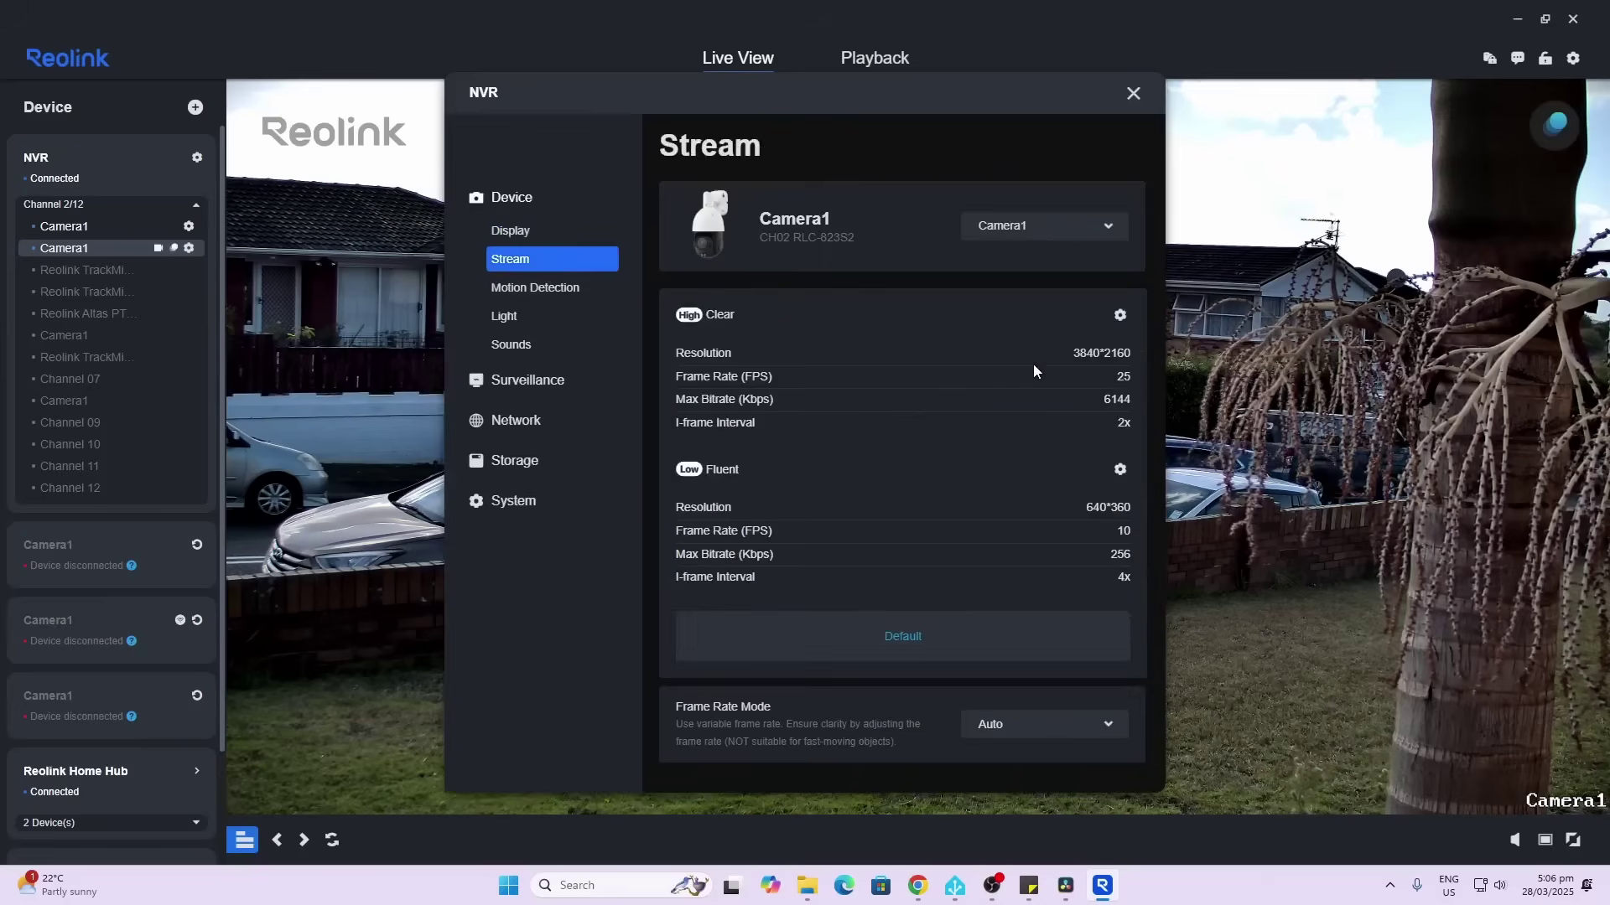
pyautogui.click(1119, 317)
pyautogui.click(1049, 216)
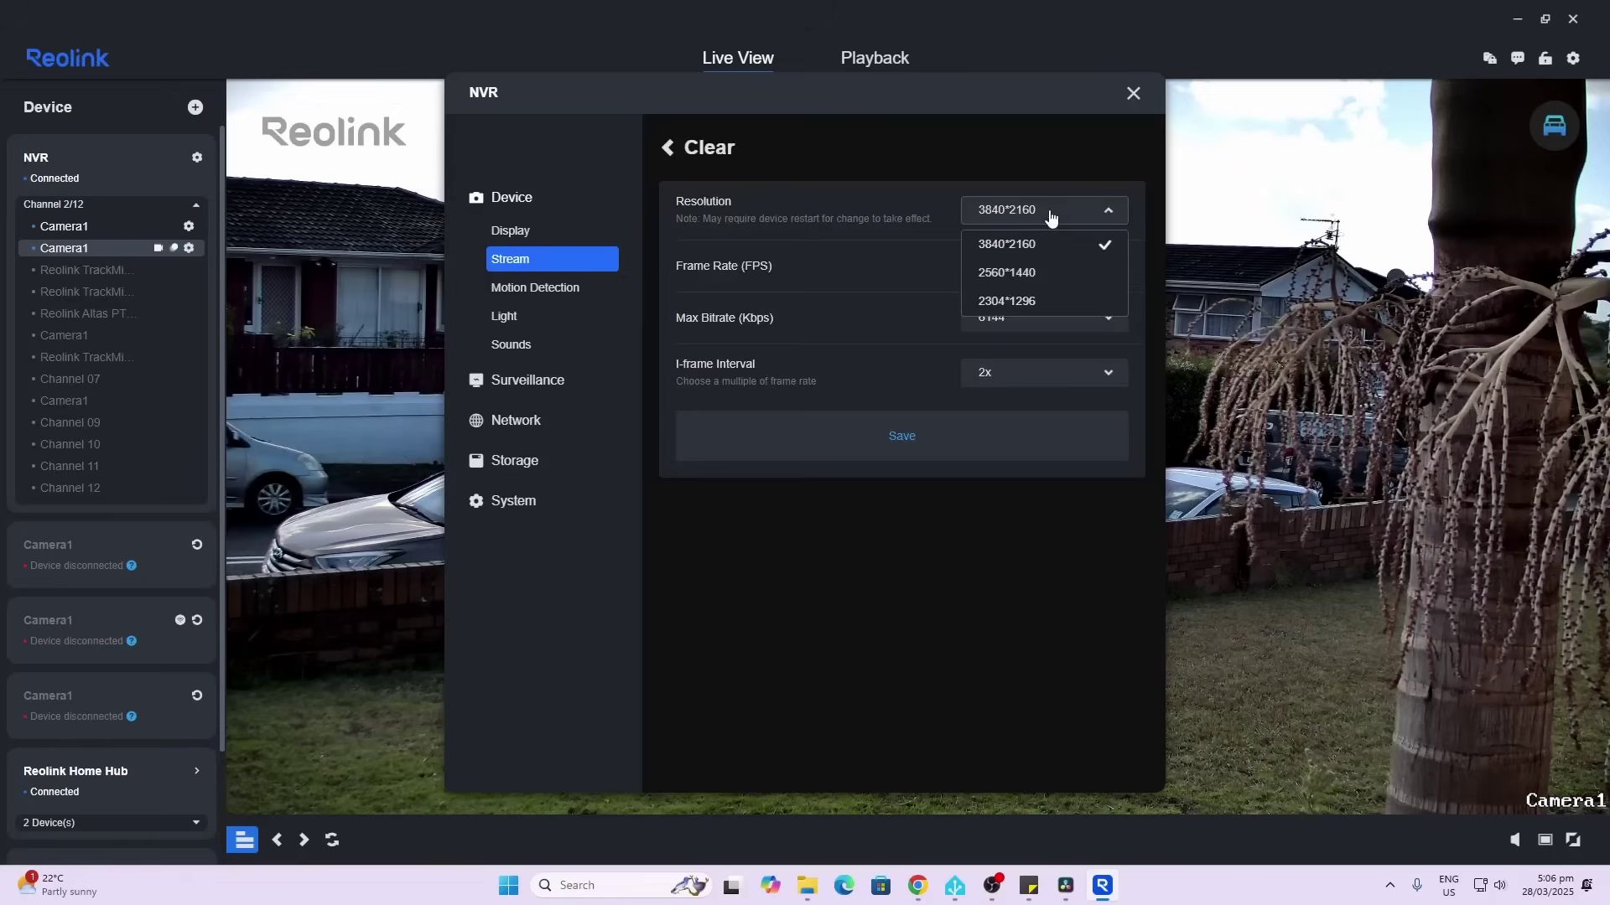
pyautogui.click(928, 256)
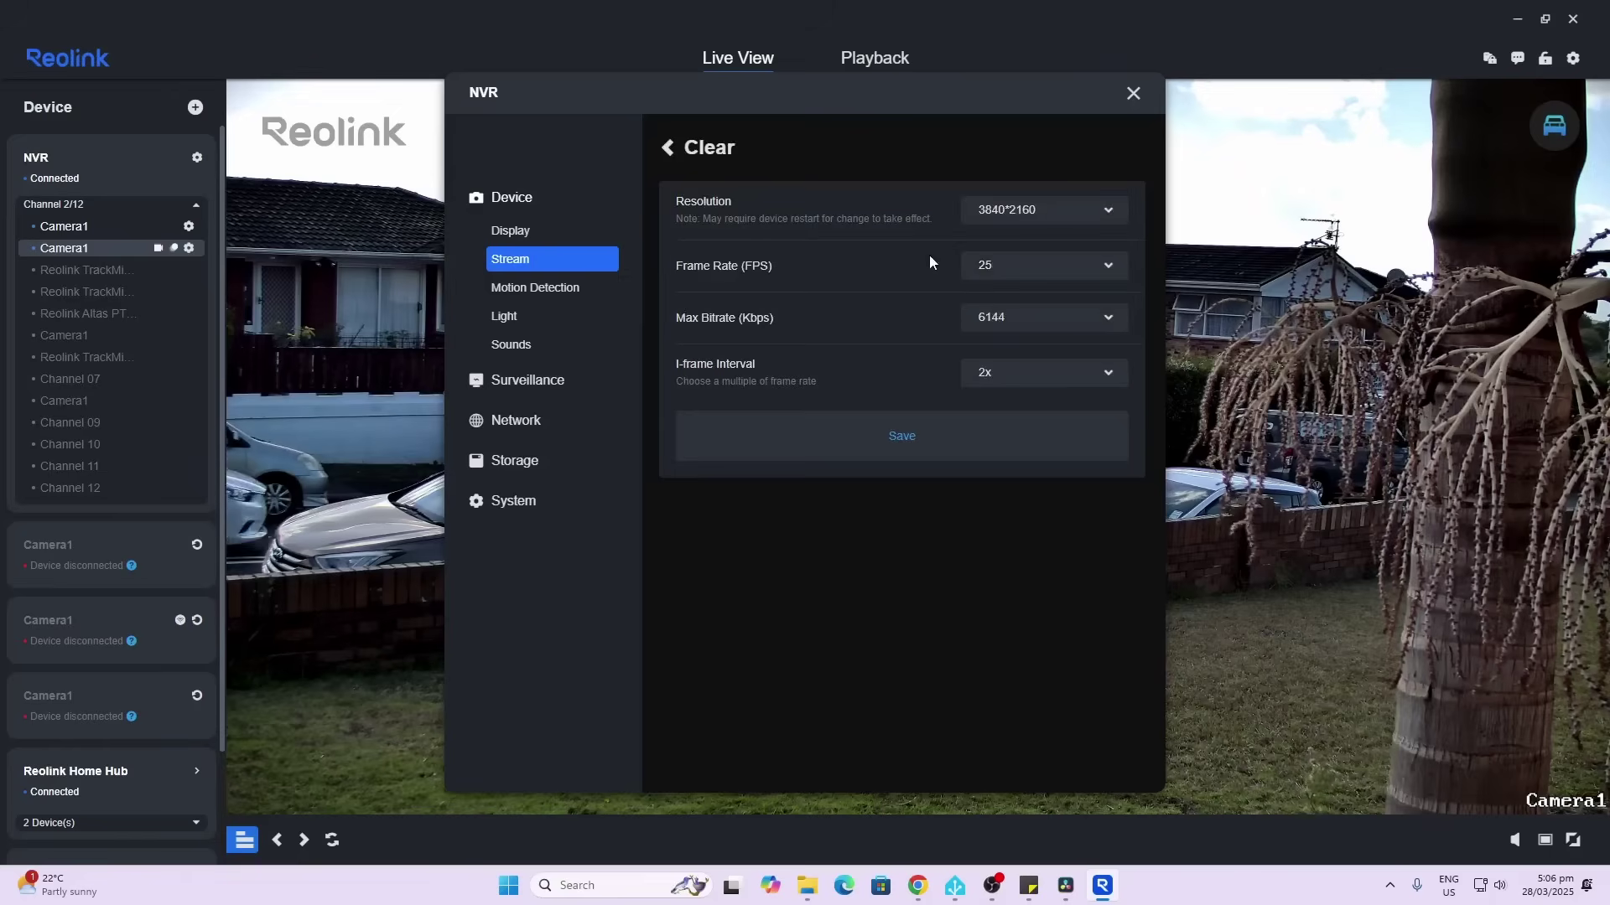
pyautogui.click(1056, 322)
pyautogui.scroll(-1, 1003, 495)
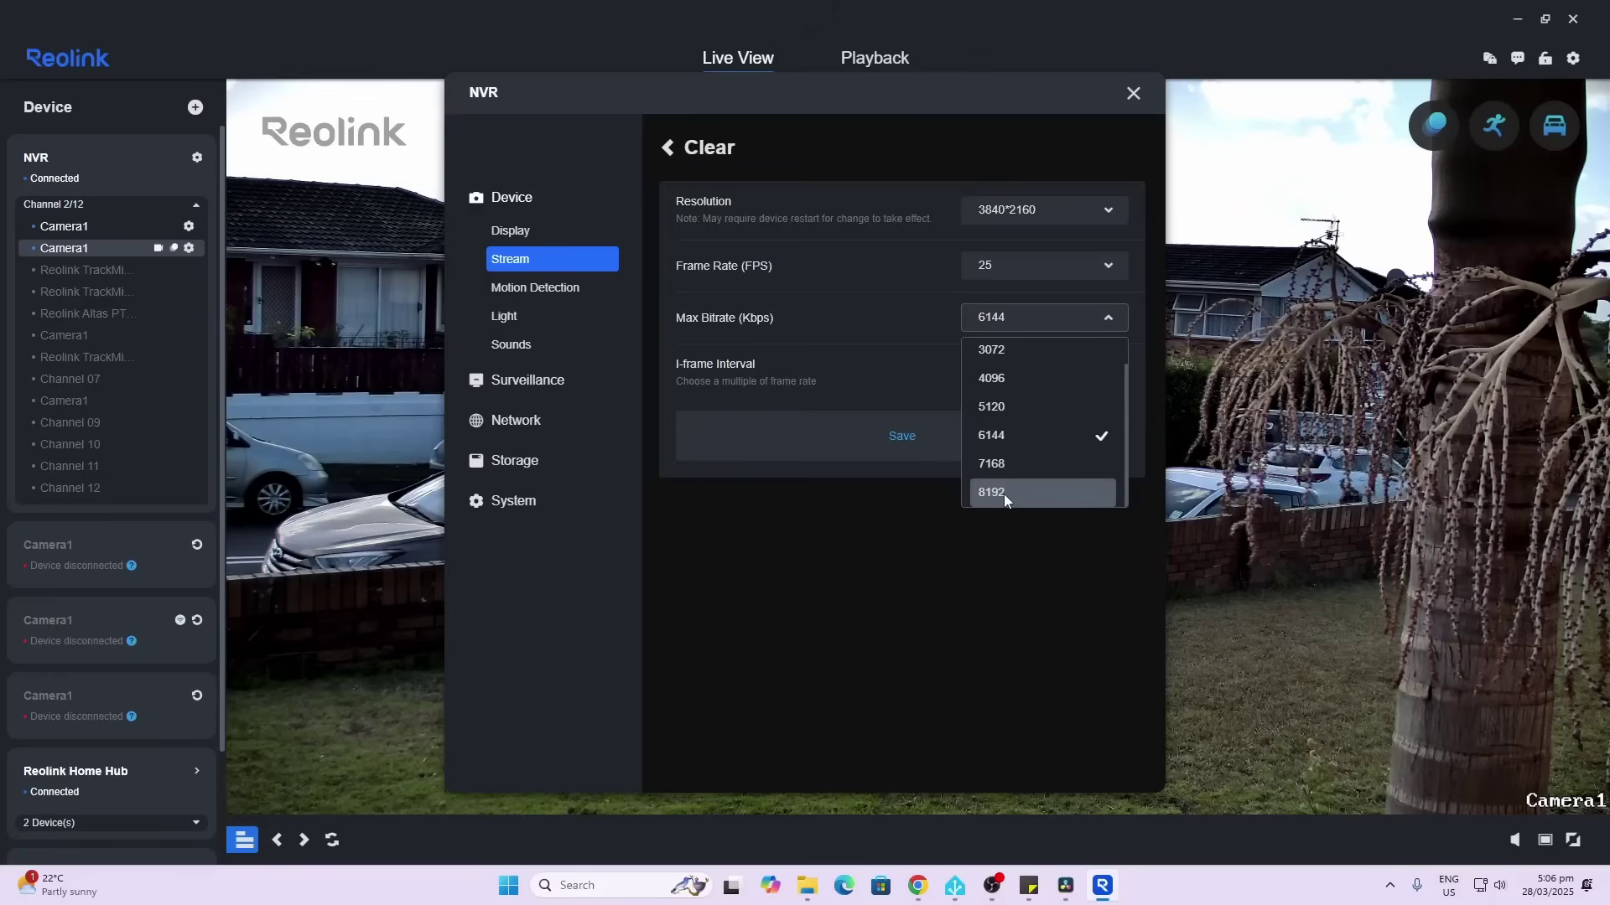
pyautogui.click(841, 305)
pyautogui.click(1118, 267)
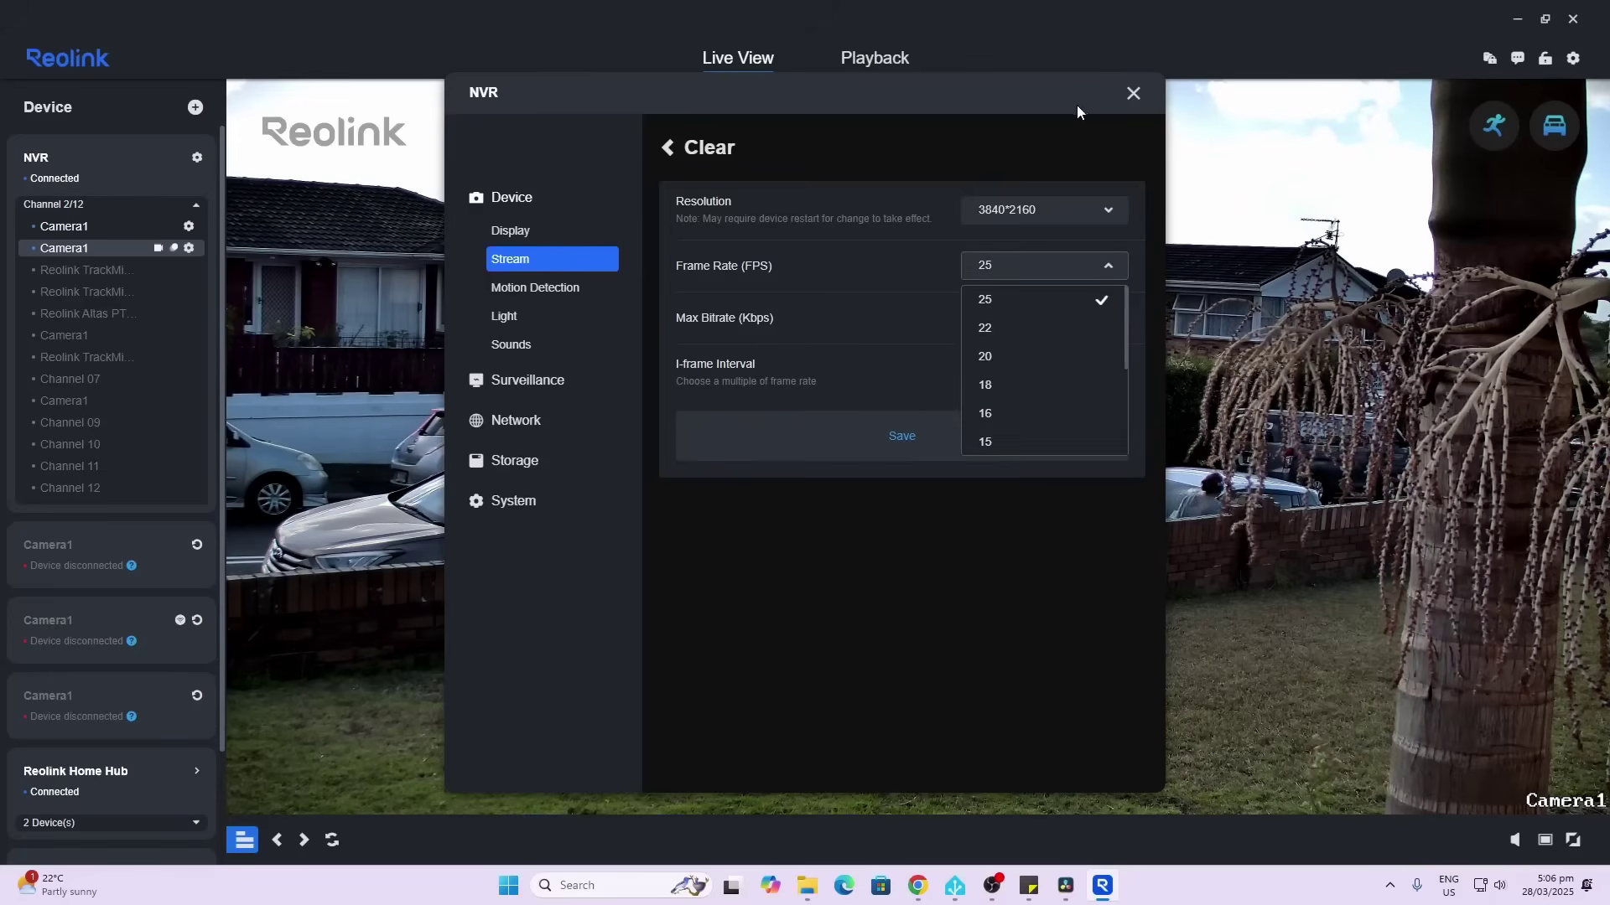
pyautogui.click(1132, 94)
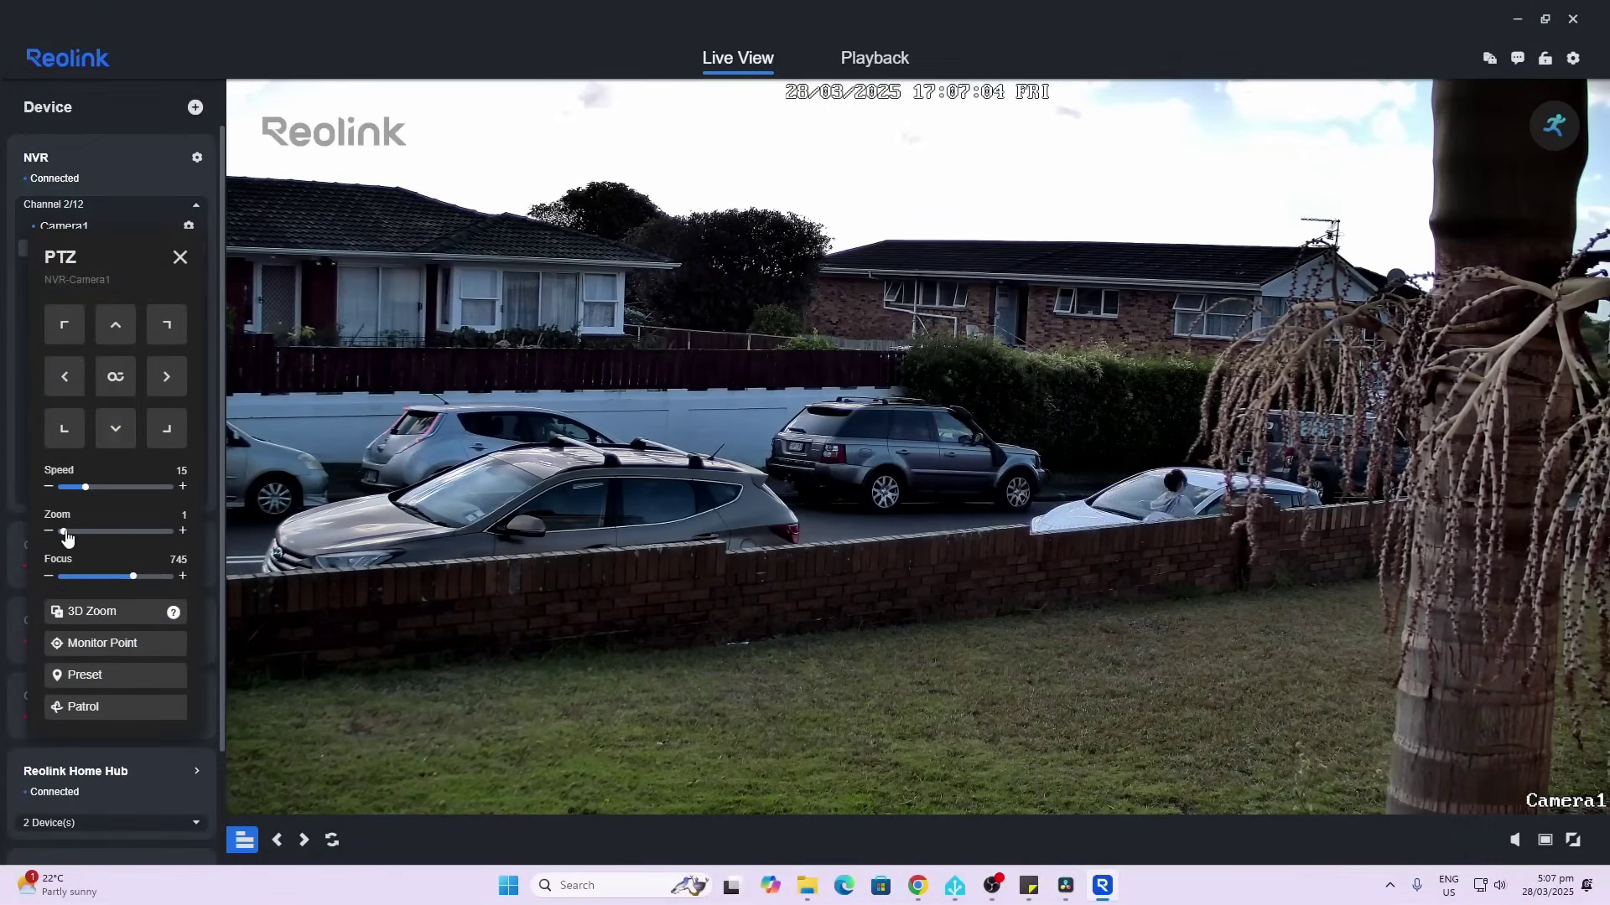
# Zoom Camera1 to 28 then 41, panning left and tilting down to frame the SUV's rear.
pyautogui.click(136, 533)
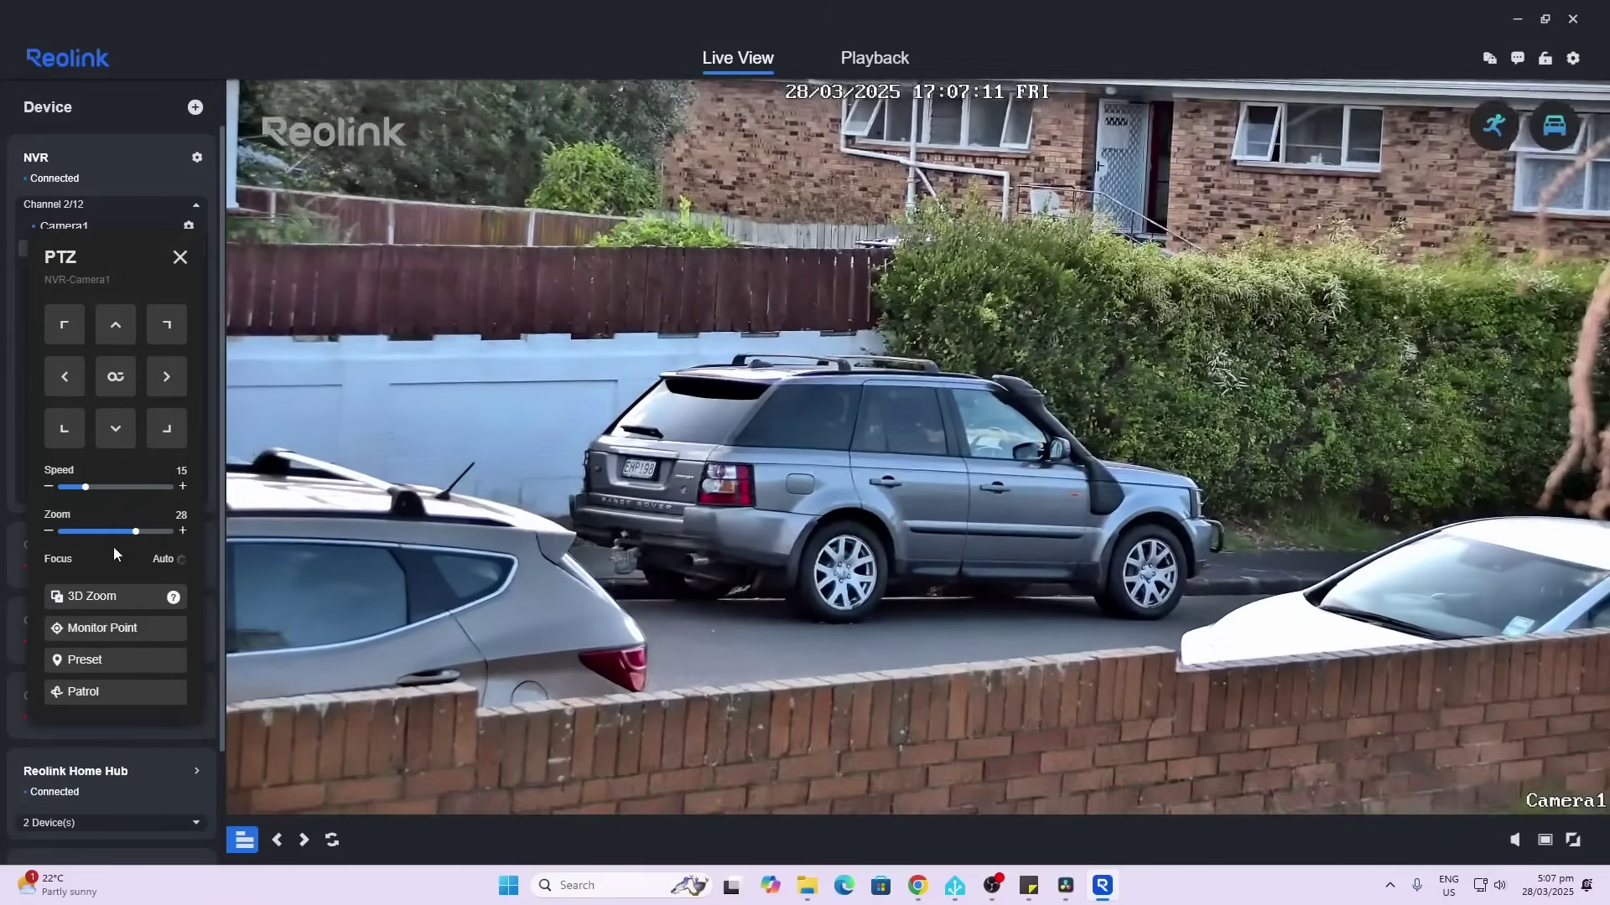
pyautogui.moveTo(503, 545)
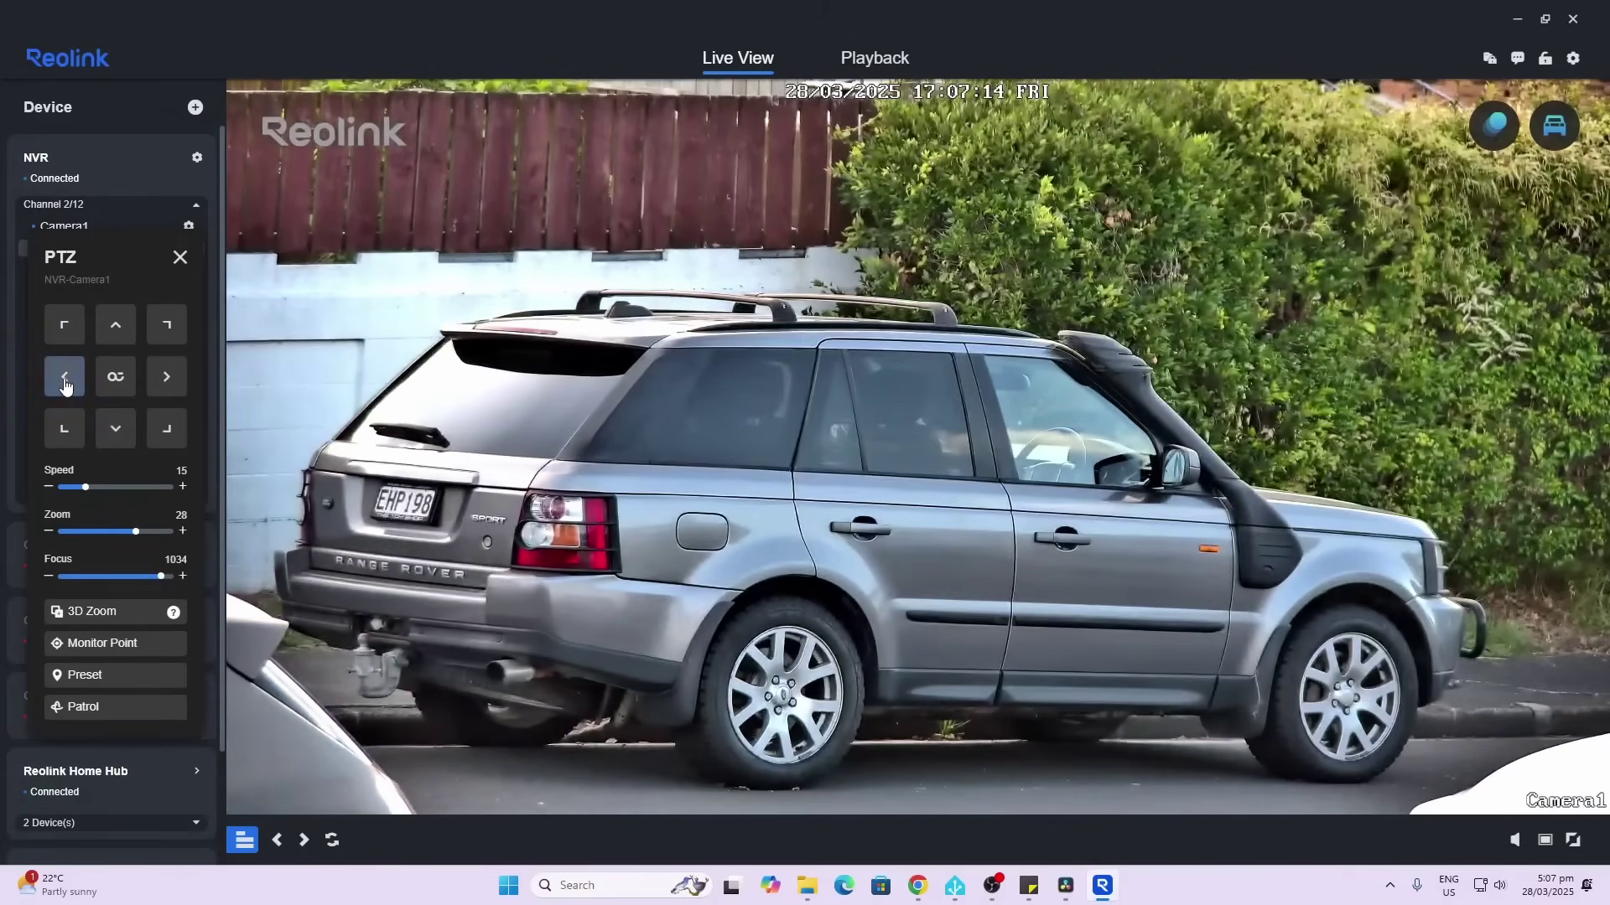
pyautogui.click(65, 377)
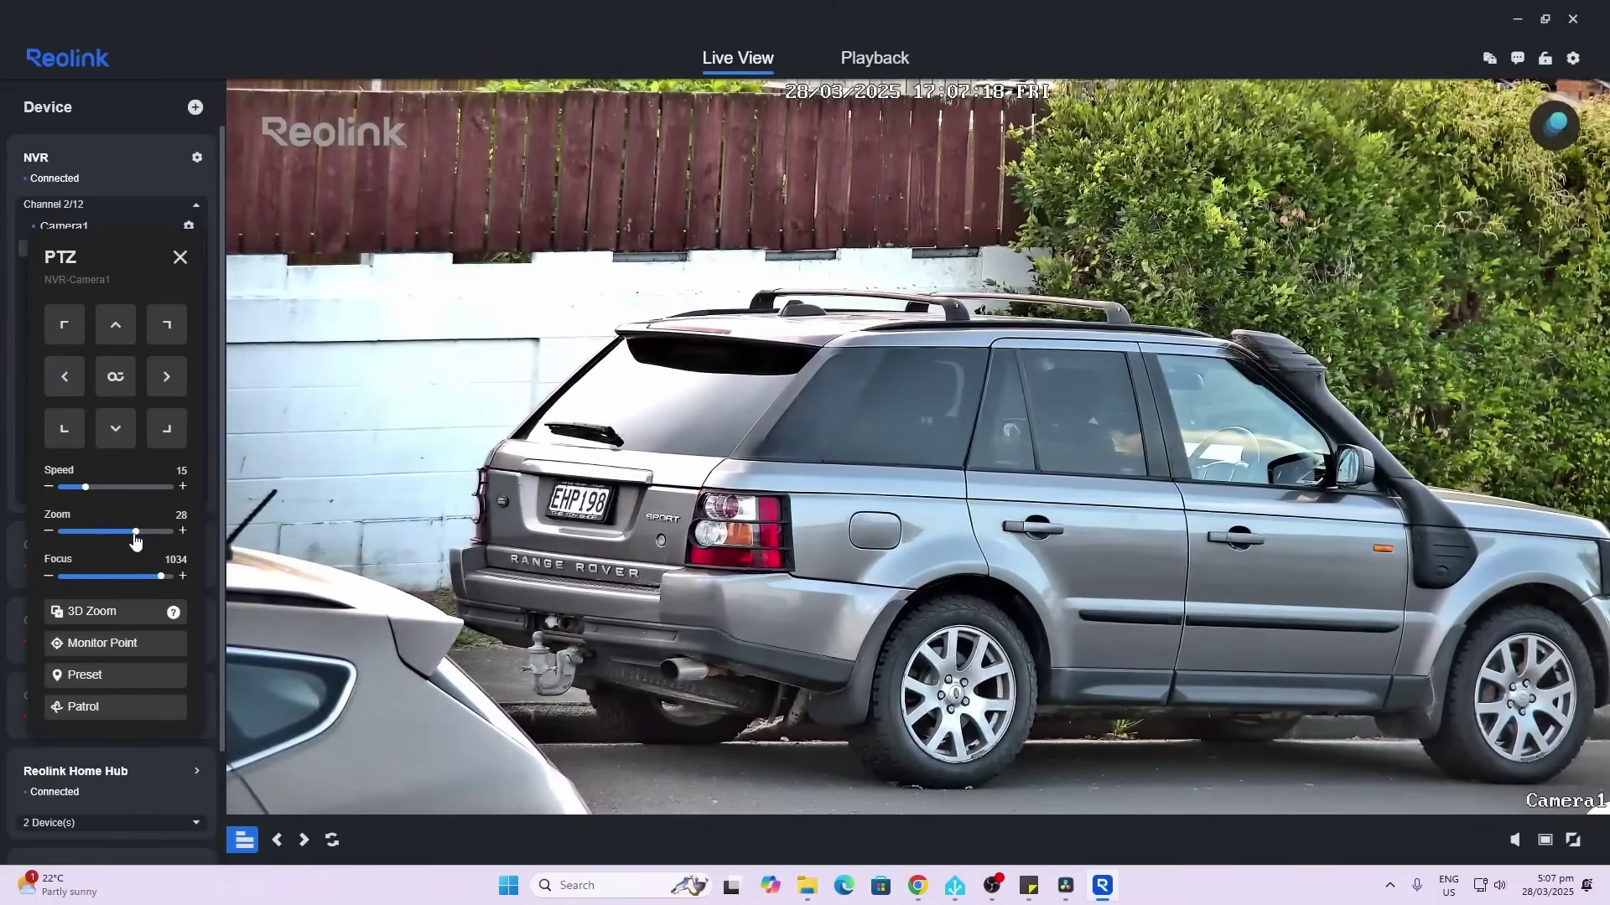
pyautogui.moveTo(147, 533); pyautogui.dragTo(181, 536)
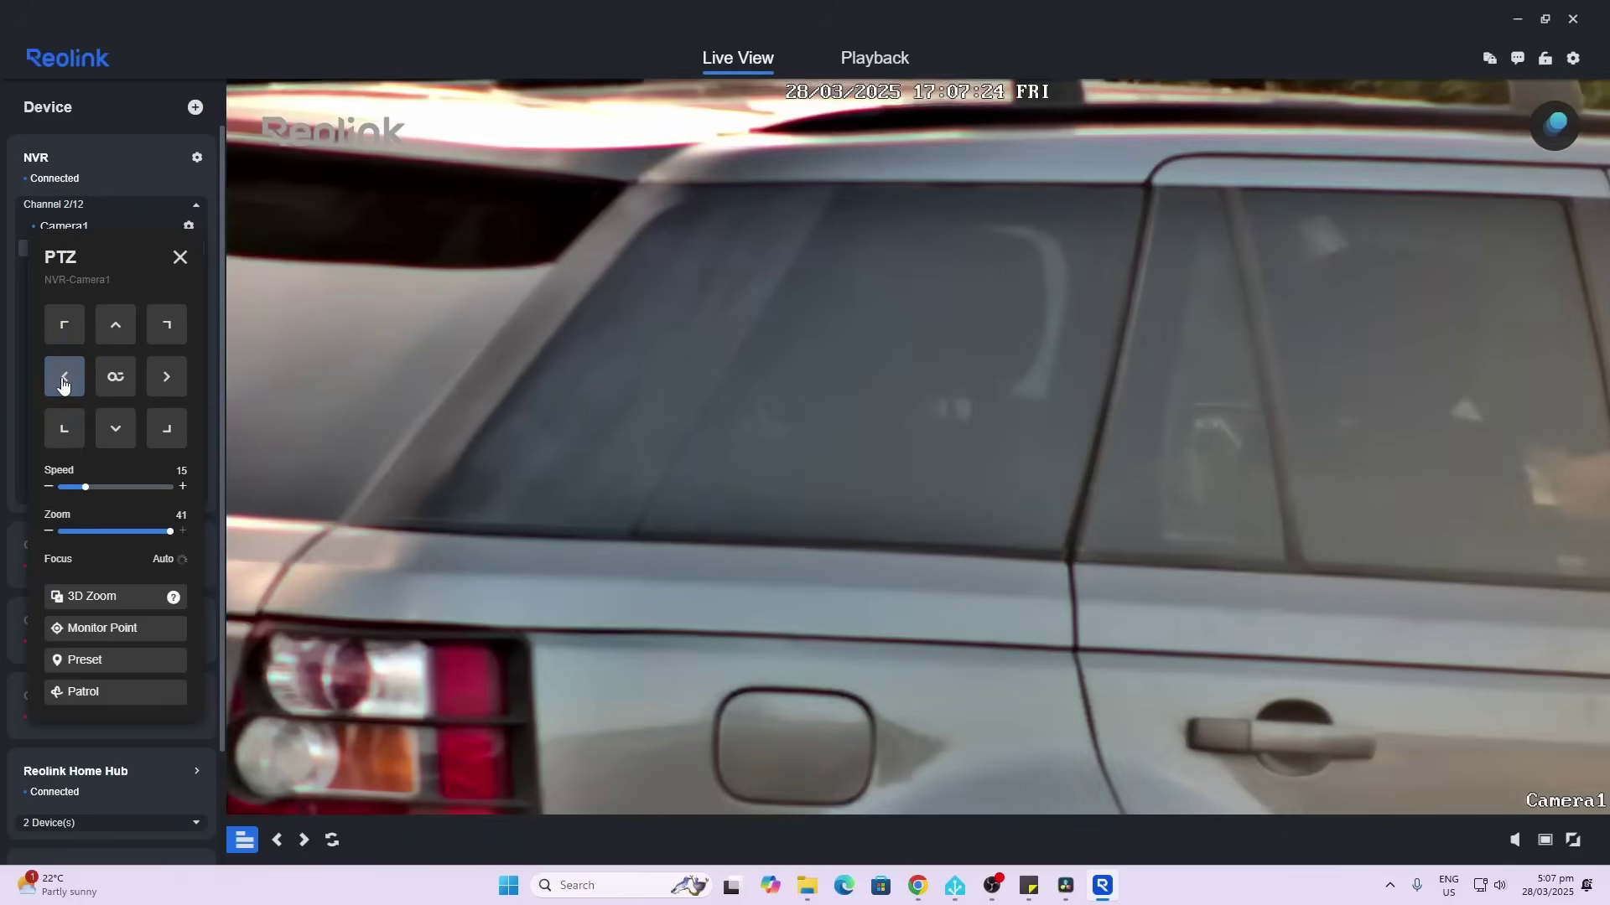
pyautogui.click(63, 379)
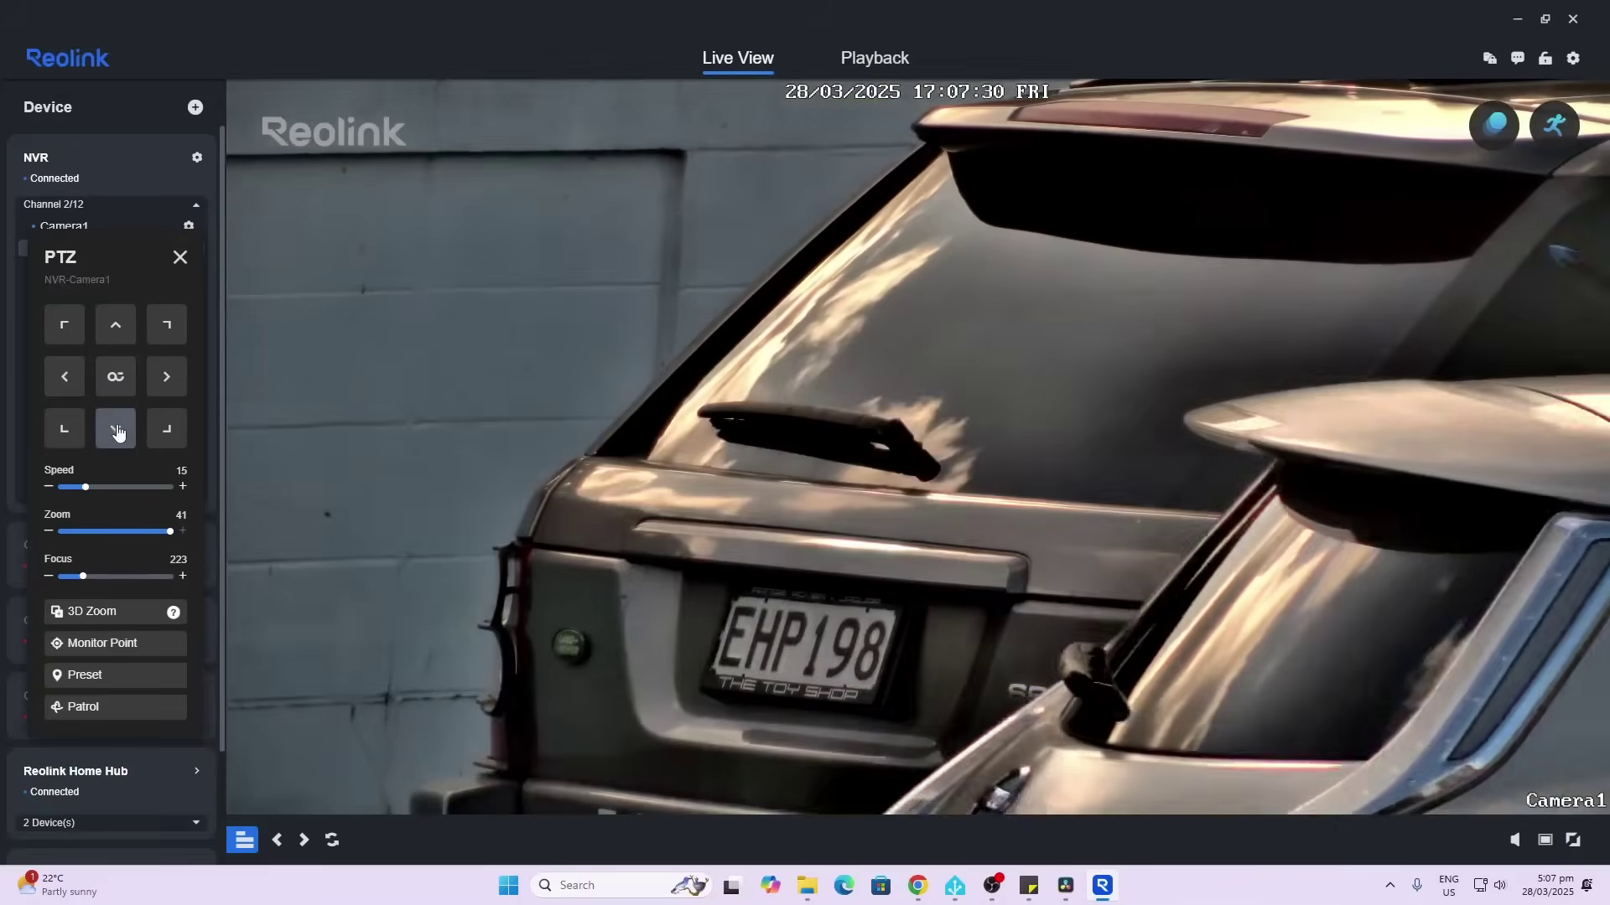
pyautogui.click(118, 440)
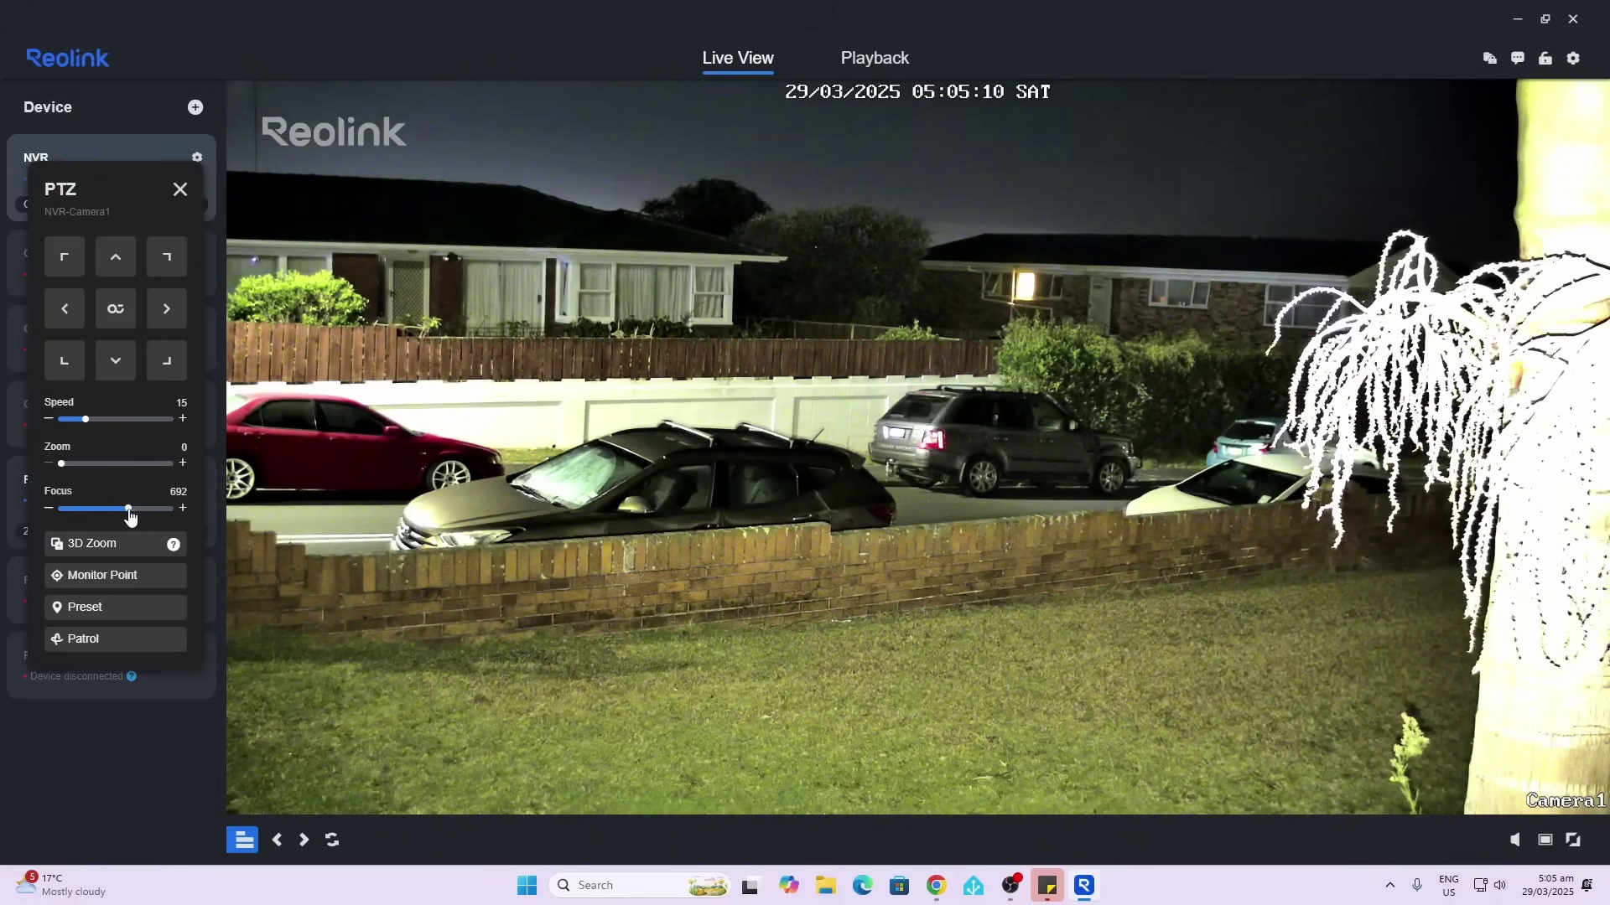
# Lower the focus from 692 to 606, then zoom fully out to 0 and switch the spotlight off.
pyautogui.moveTo(127, 513); pyautogui.dragTo(122, 514)
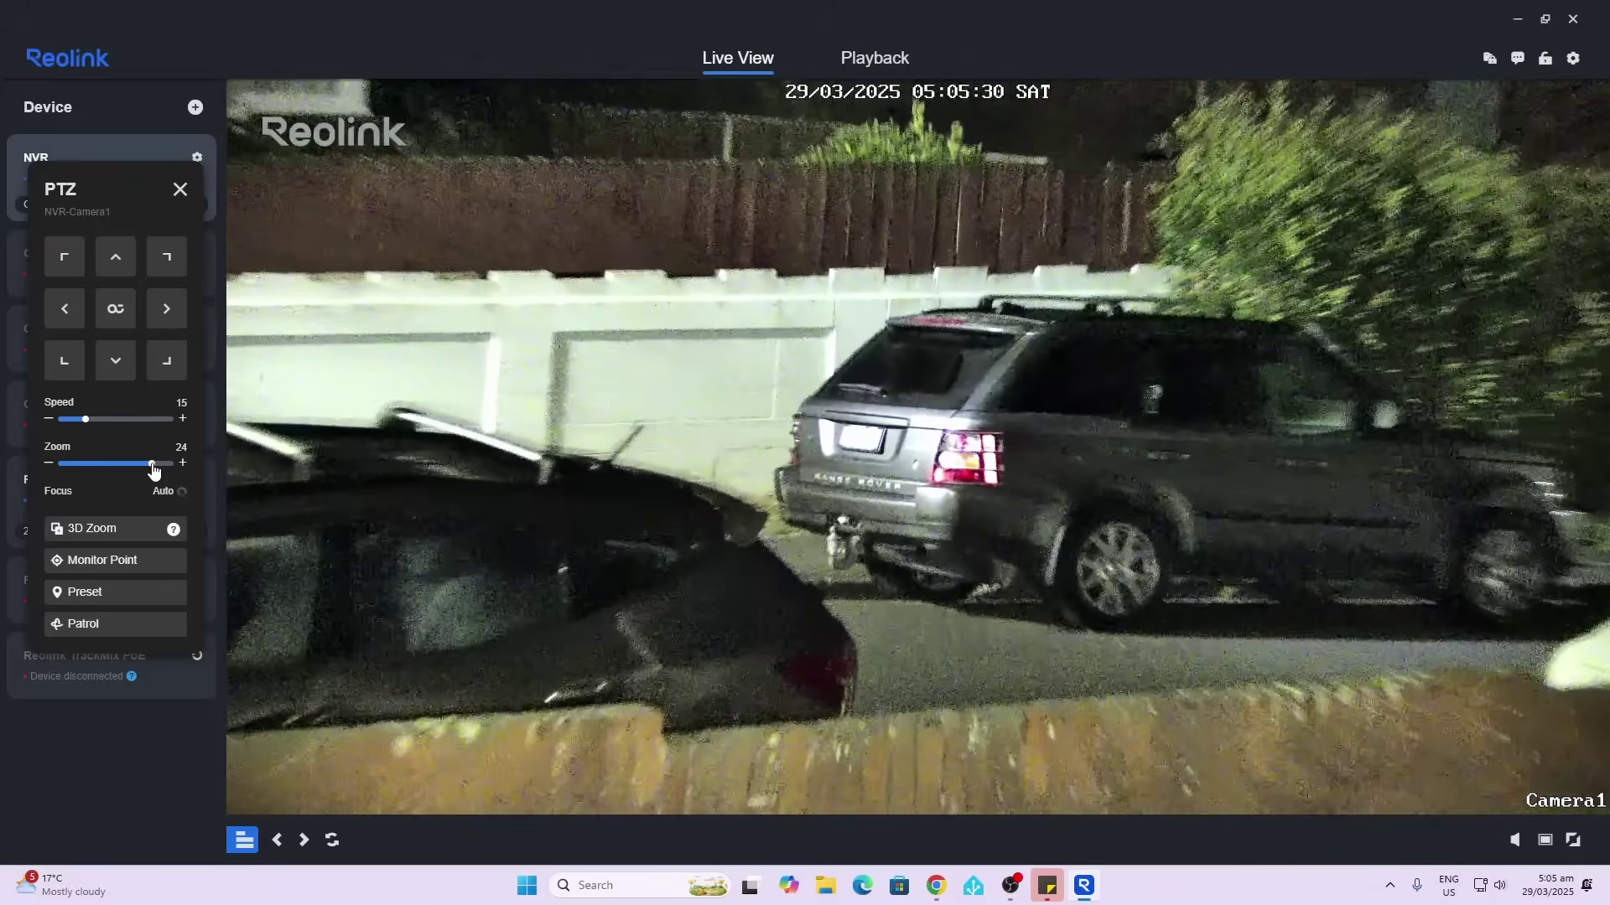
pyautogui.moveTo(153, 469); pyautogui.dragTo(164, 469)
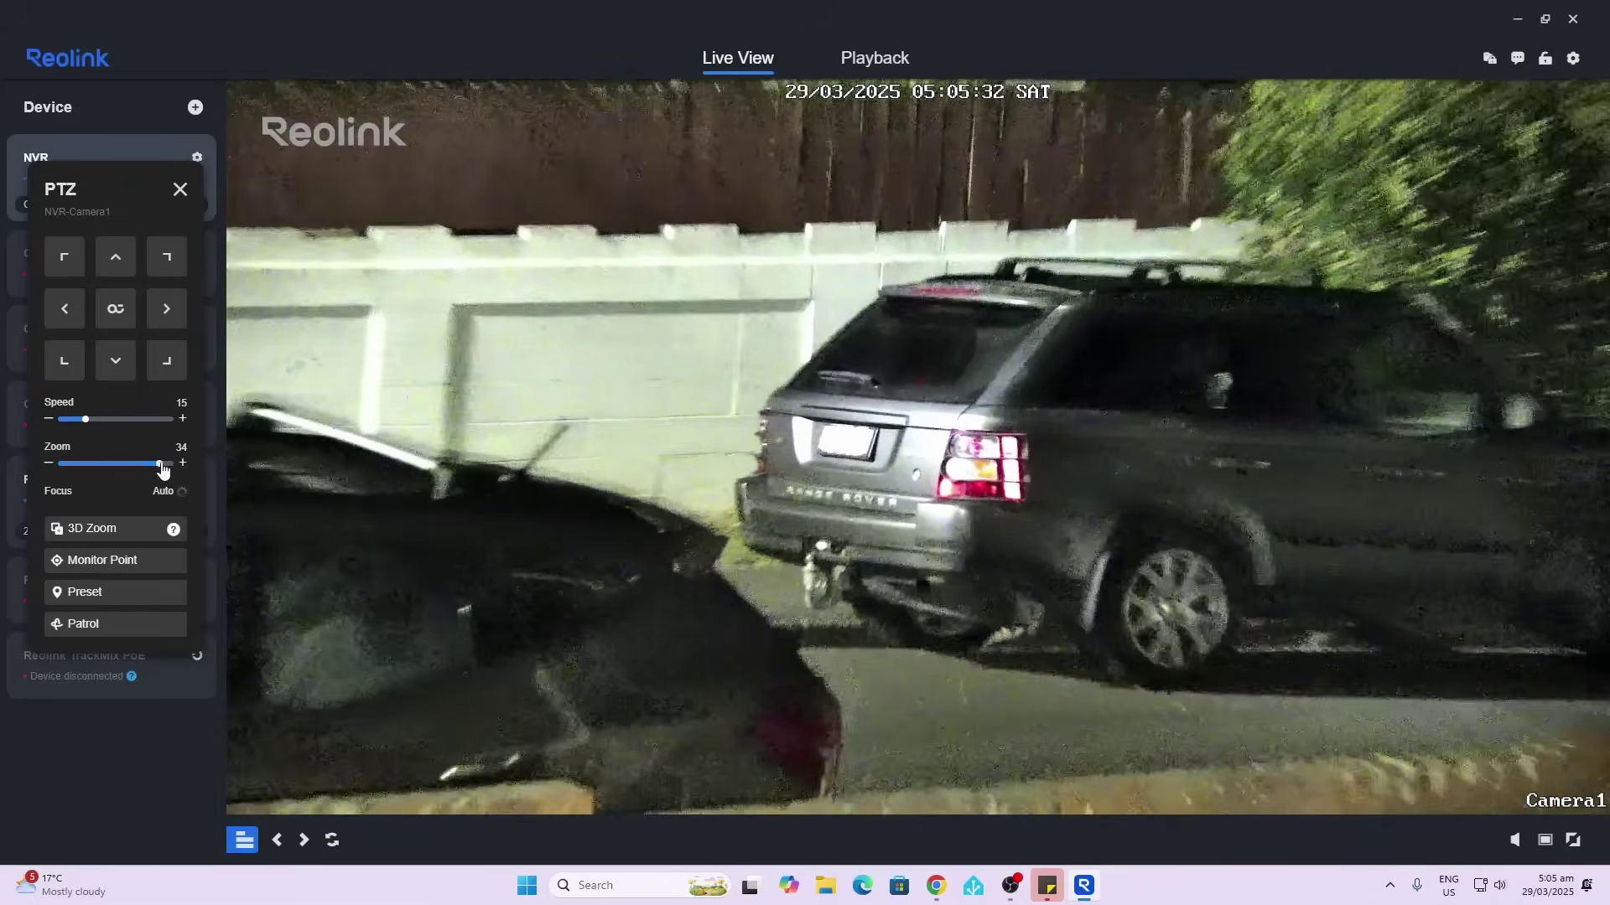
pyautogui.moveTo(746, 572)
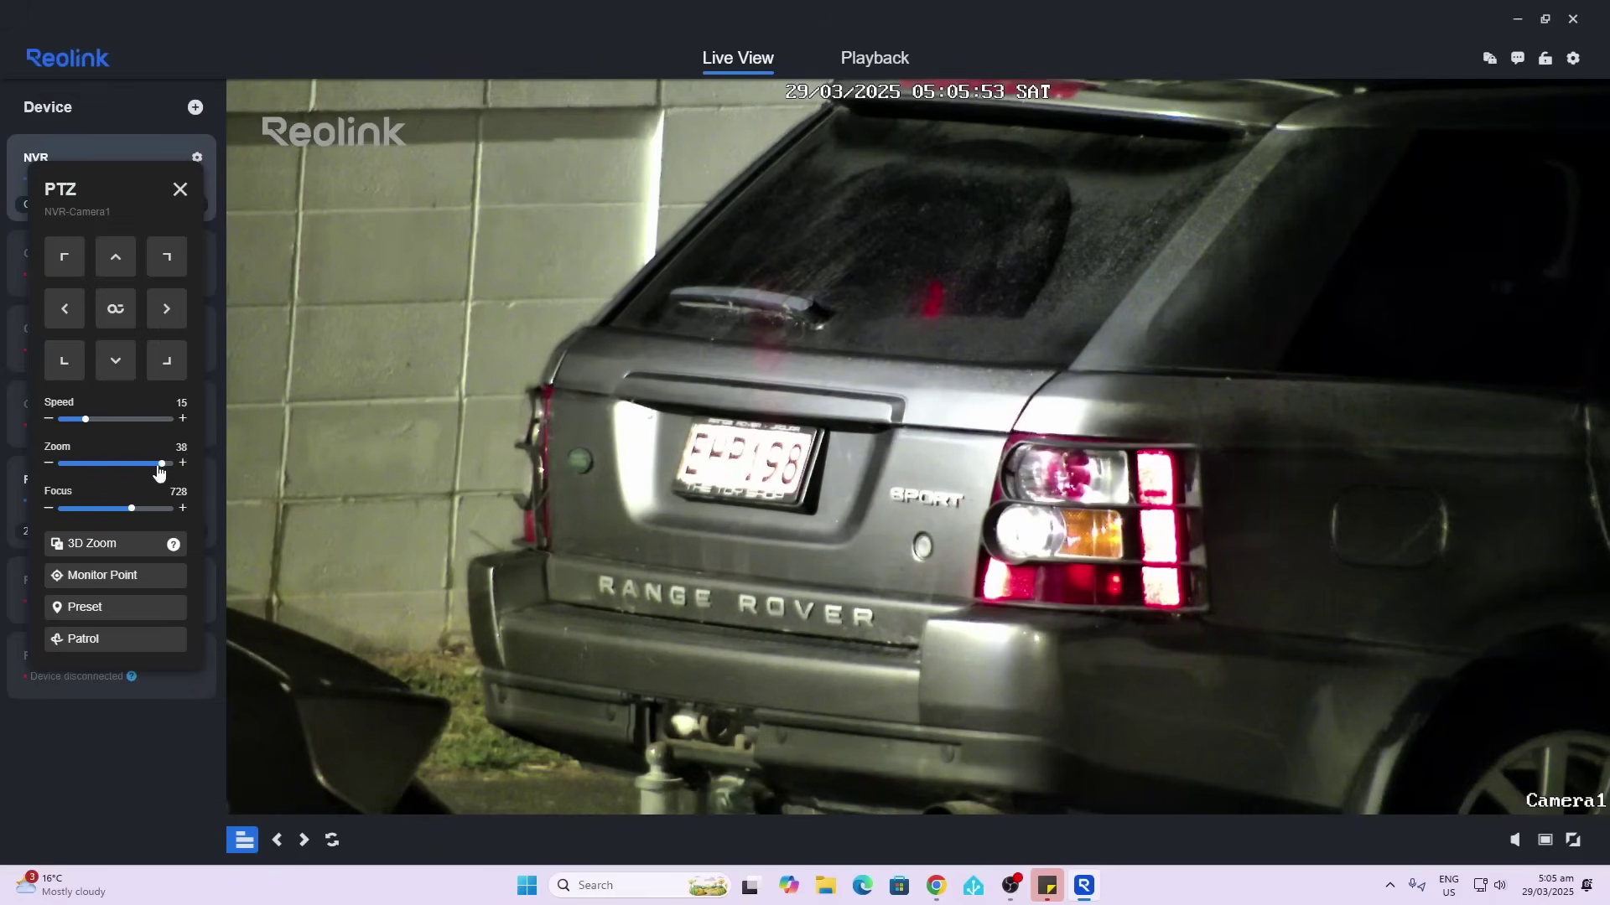
pyautogui.moveTo(162, 470); pyautogui.dragTo(47, 471)
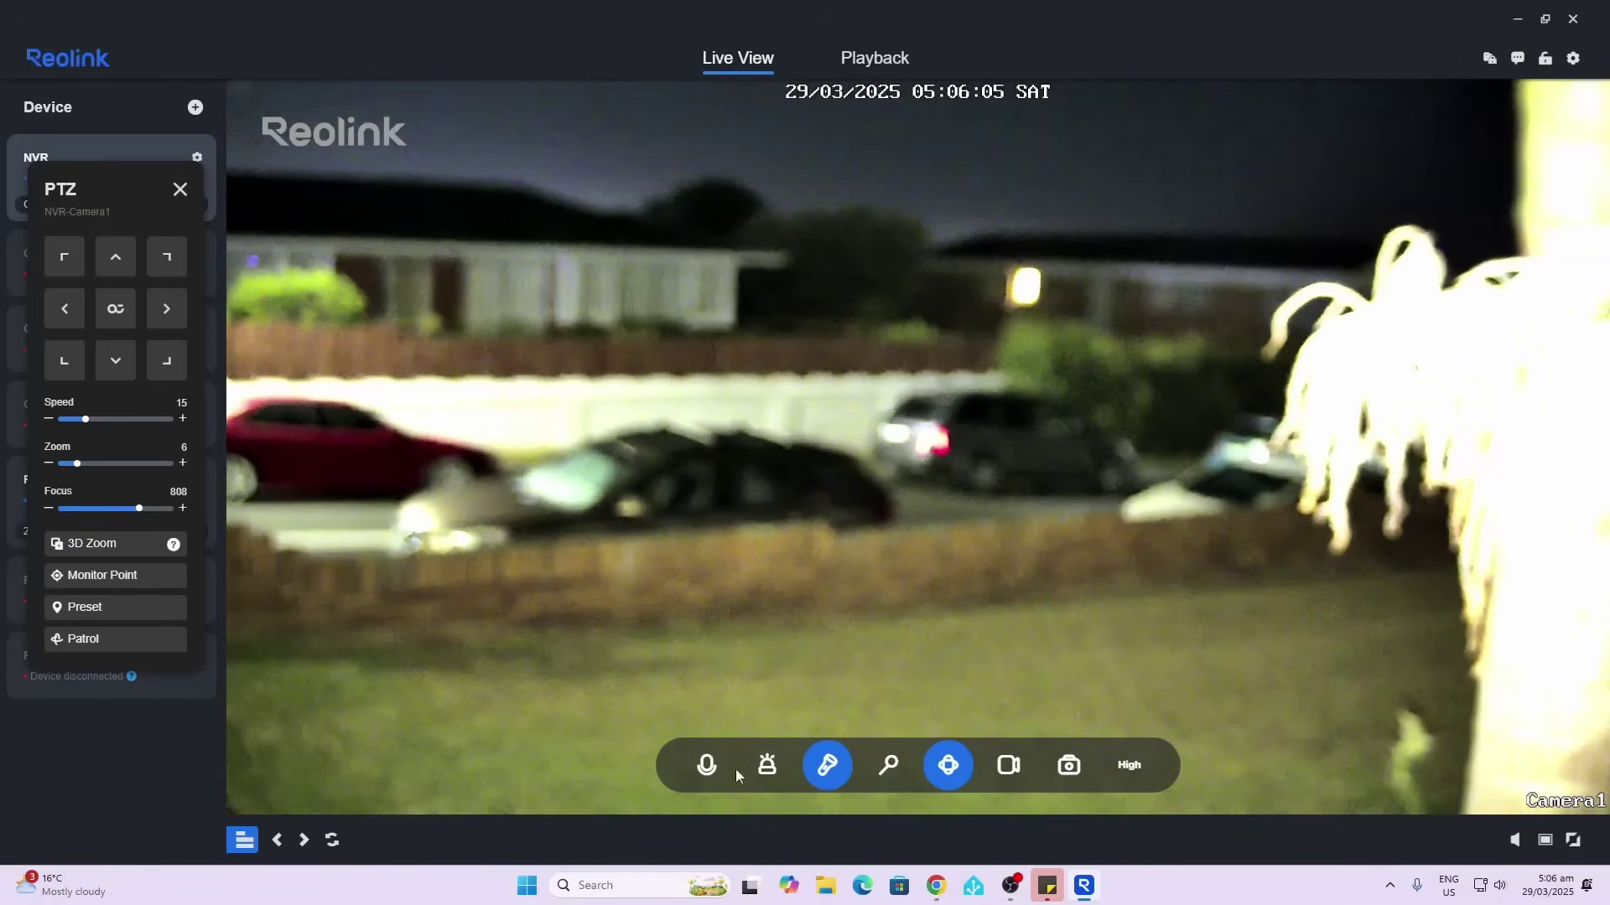
pyautogui.click(827, 765)
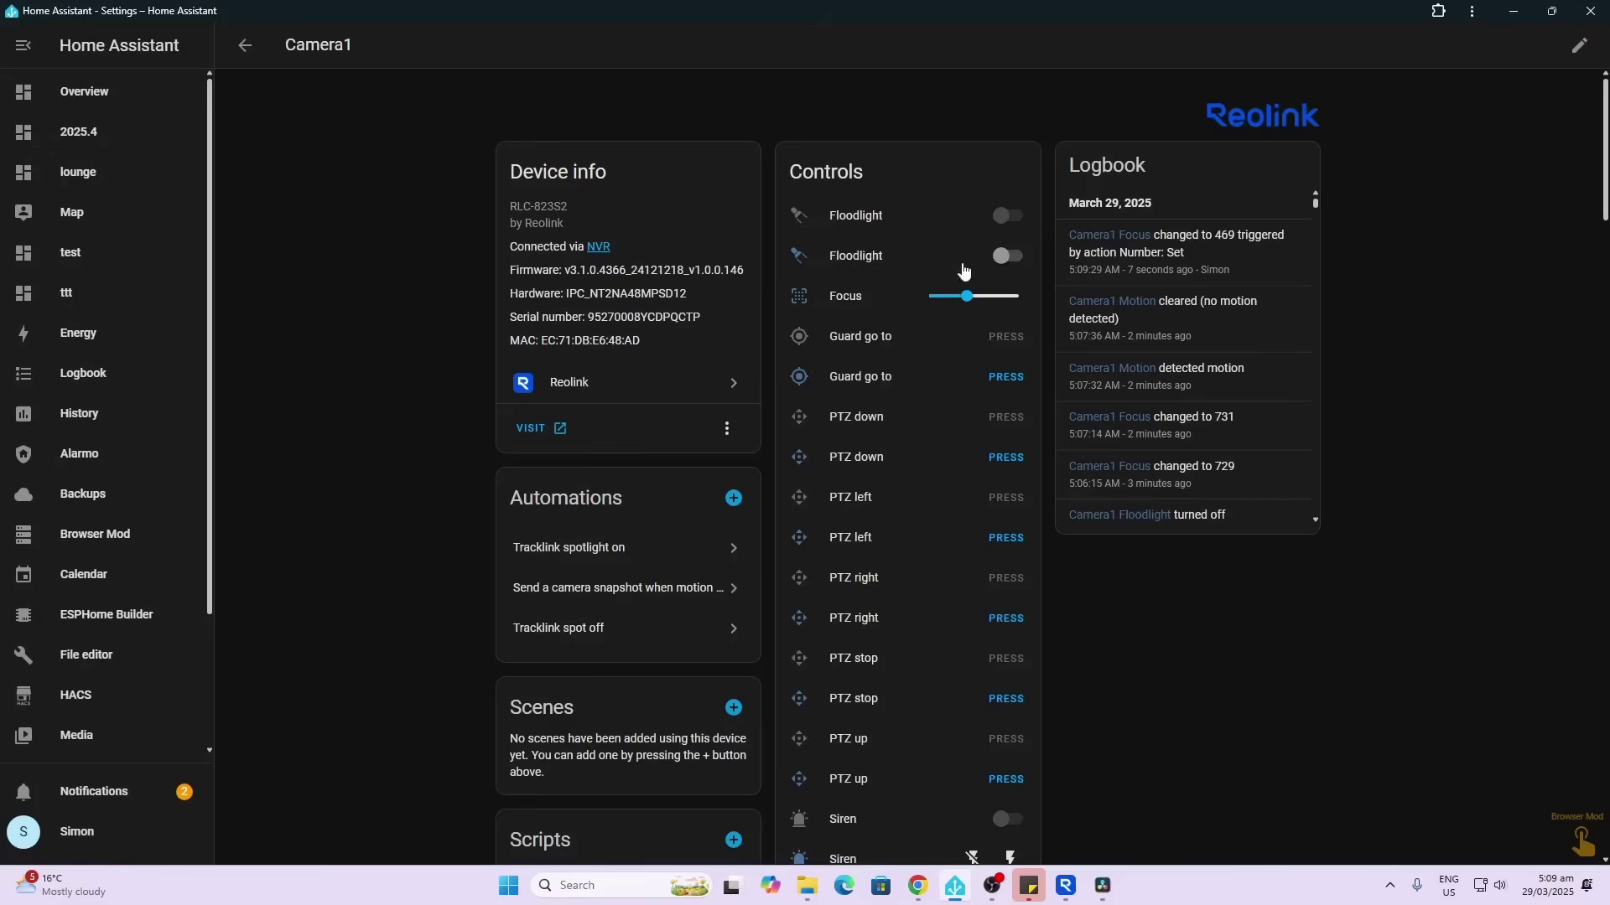
# Reveal the Controls card's '+2 disabled entities' on the Camera1 device page.
pyautogui.moveTo(968, 303)
pyautogui.scroll(-2, 955, 373)
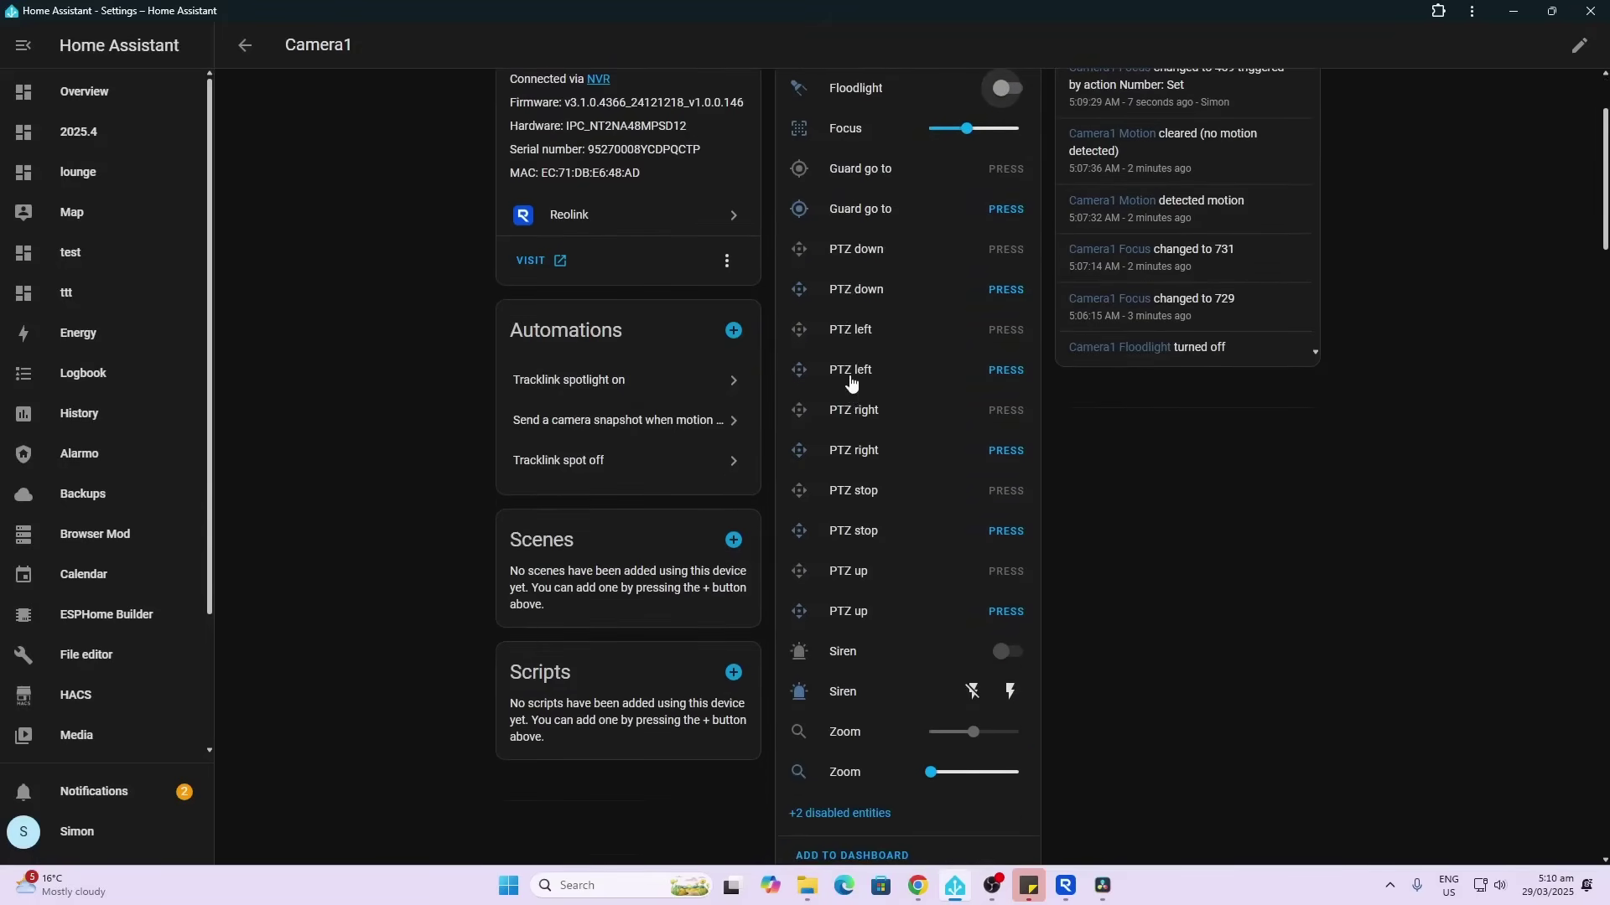
pyautogui.scroll(-2, 886, 512)
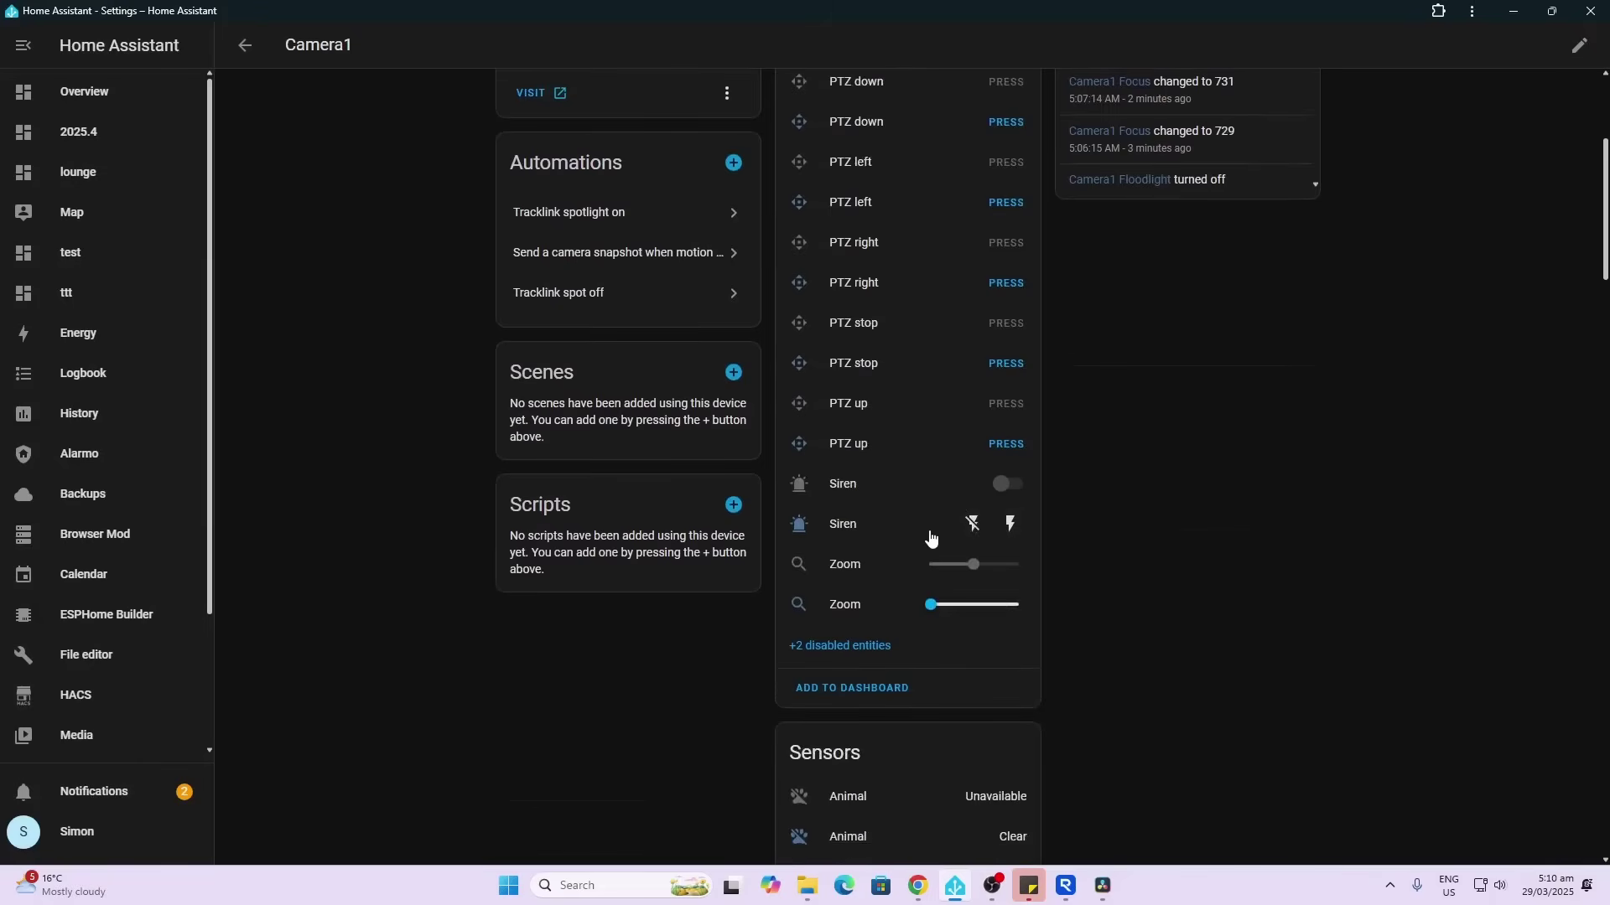
pyautogui.scroll(-3, 864, 541)
pyautogui.moveTo(939, 356)
pyautogui.click(876, 395)
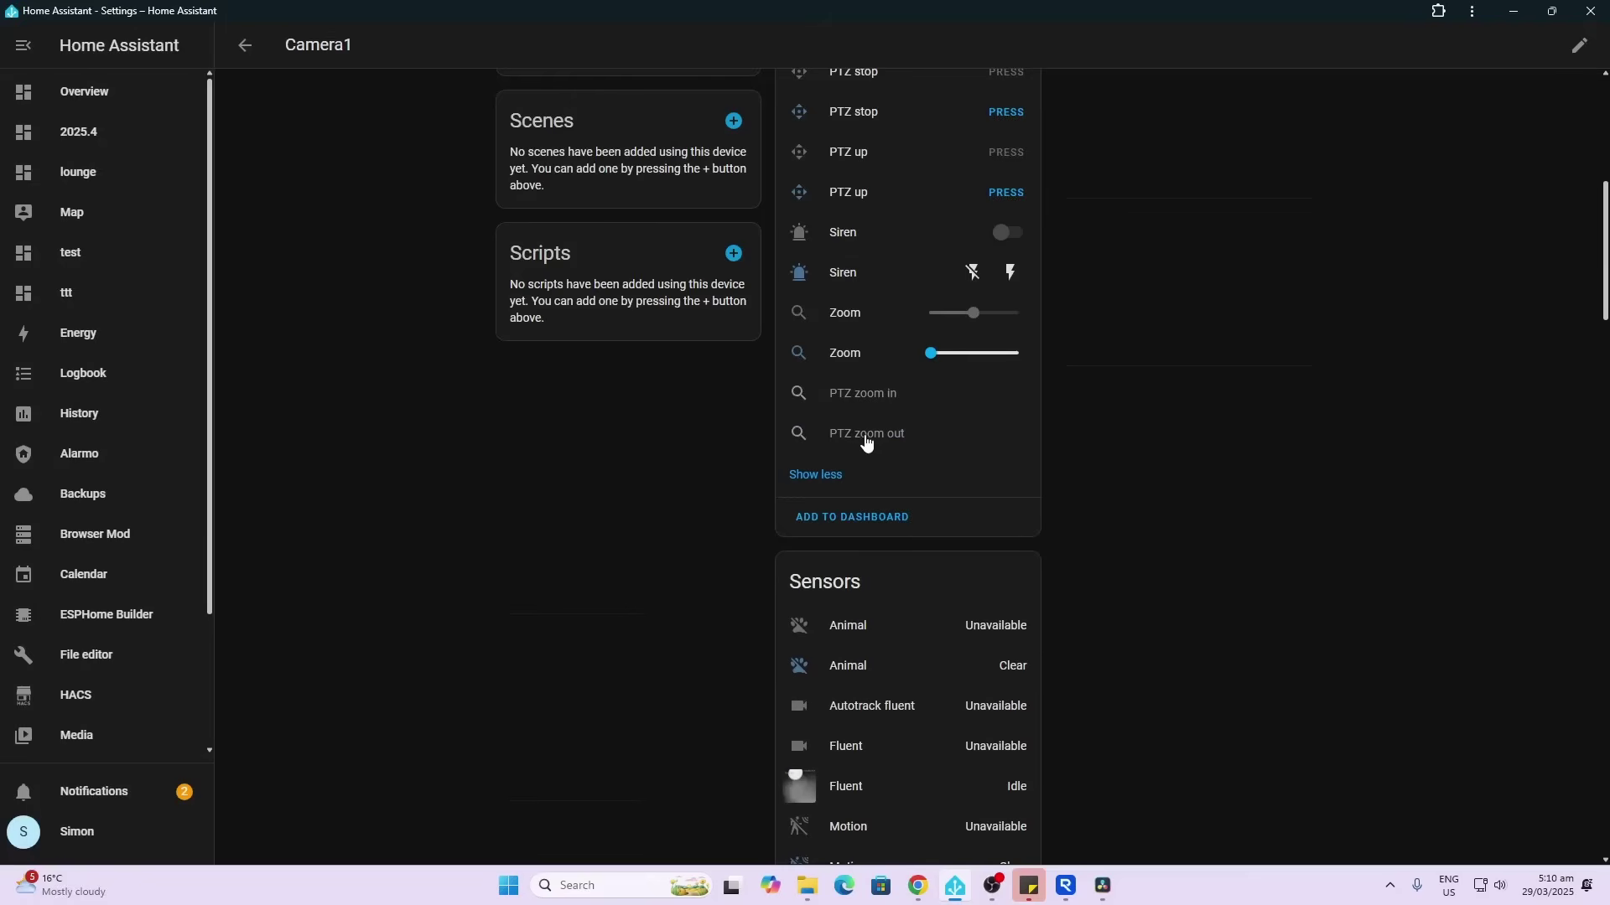
pyautogui.scroll(-3, 870, 462)
# Preview the Fluent camera stream, then close the preview.
pyautogui.scroll(-1, 878, 550)
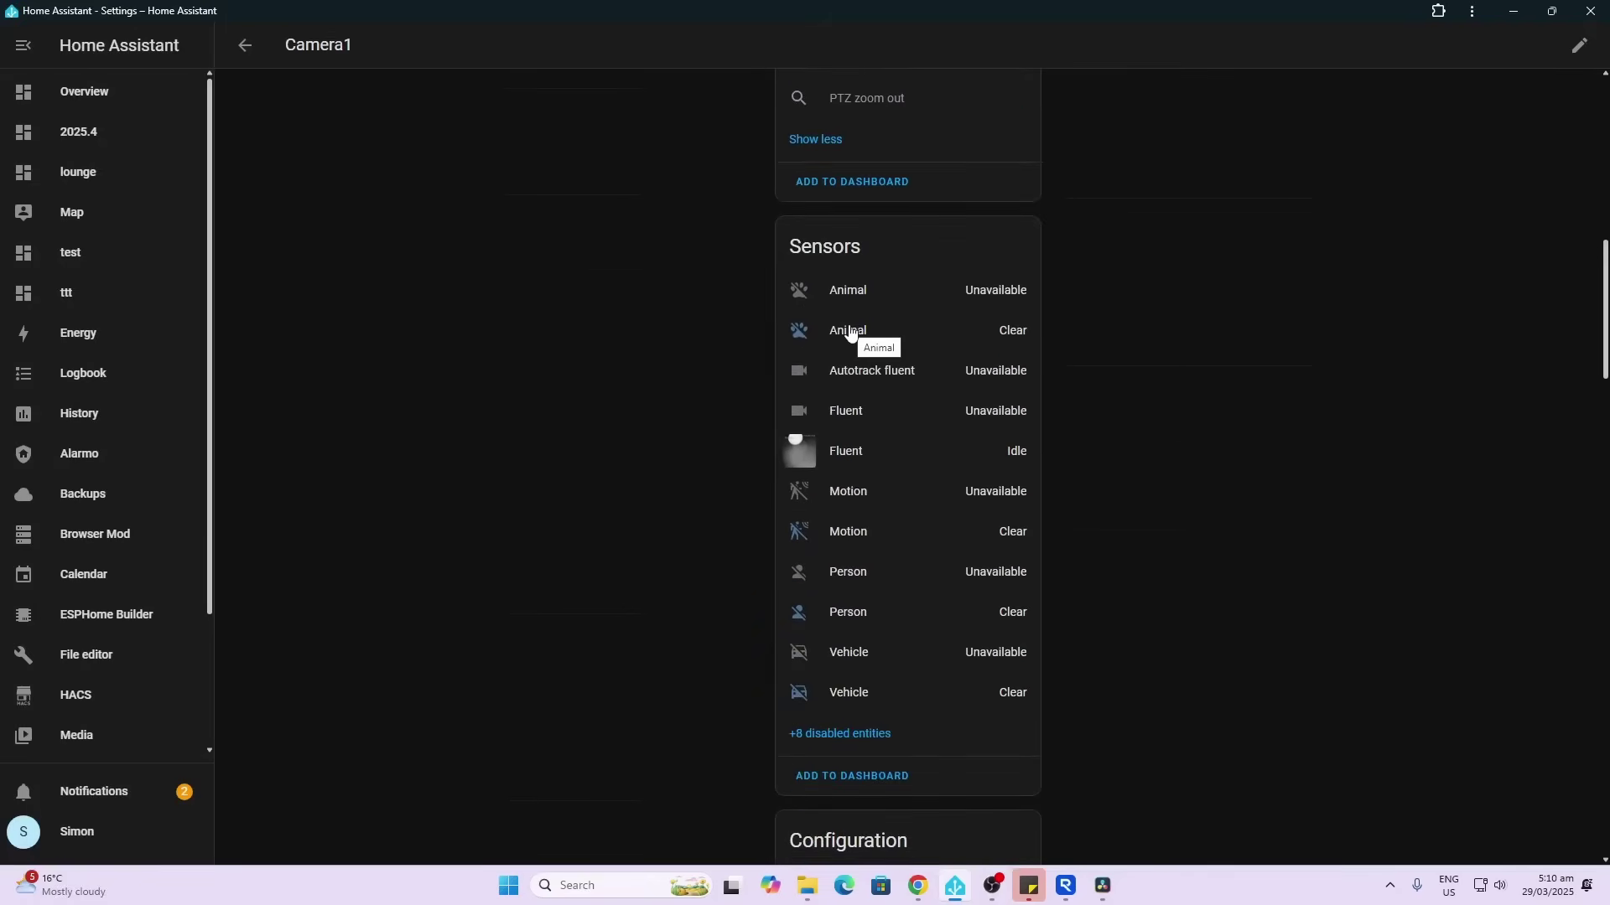
pyautogui.click(852, 454)
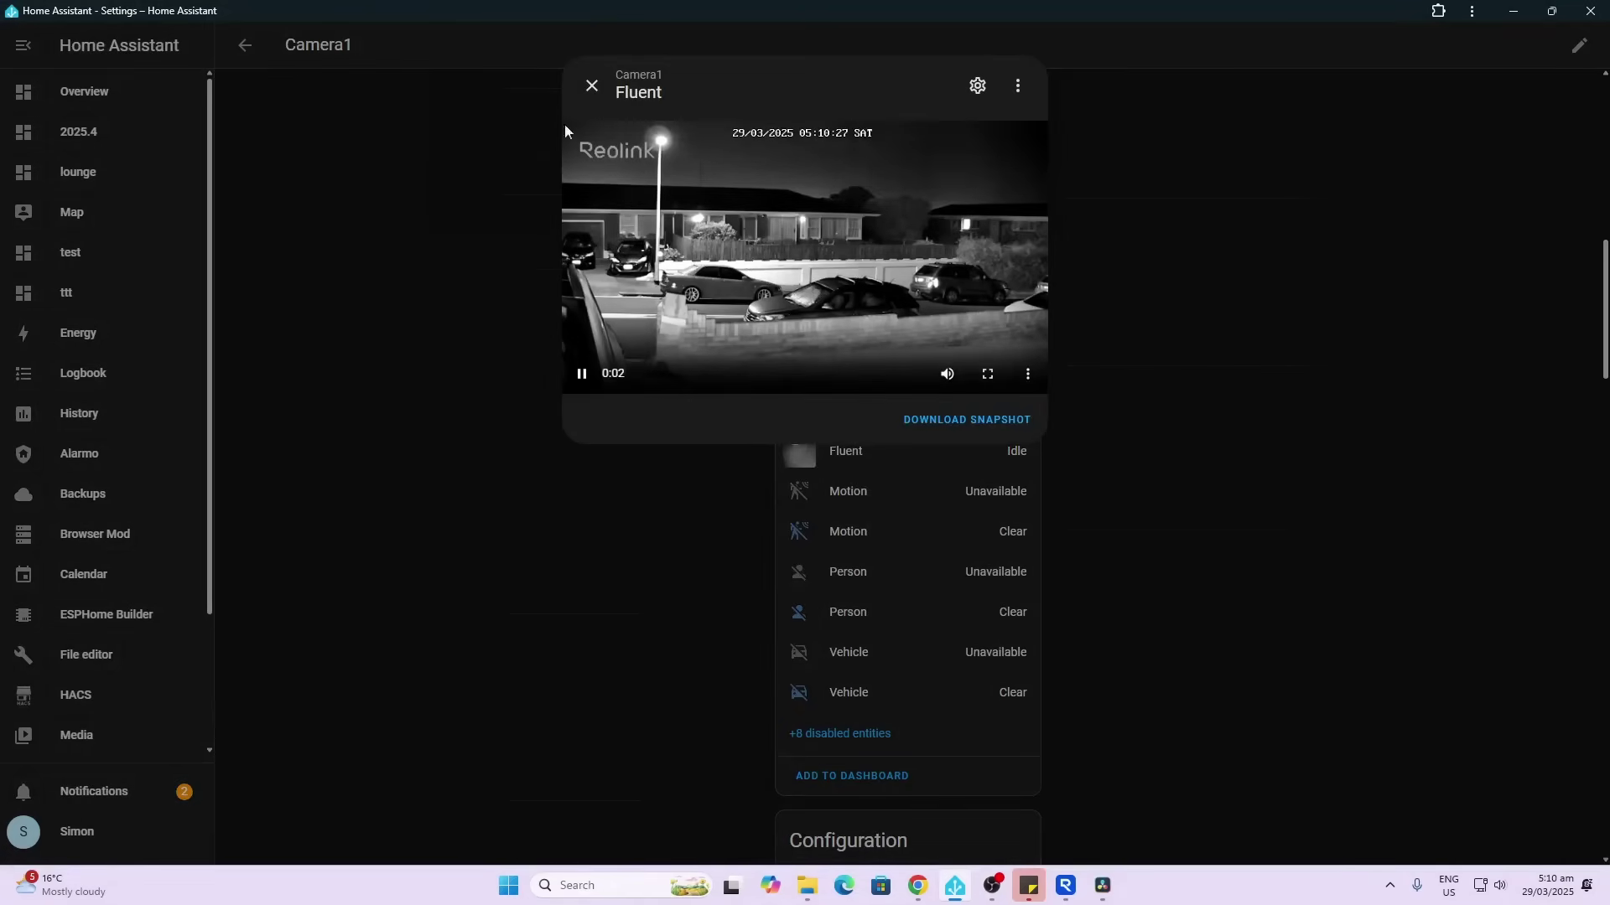
pyautogui.click(590, 87)
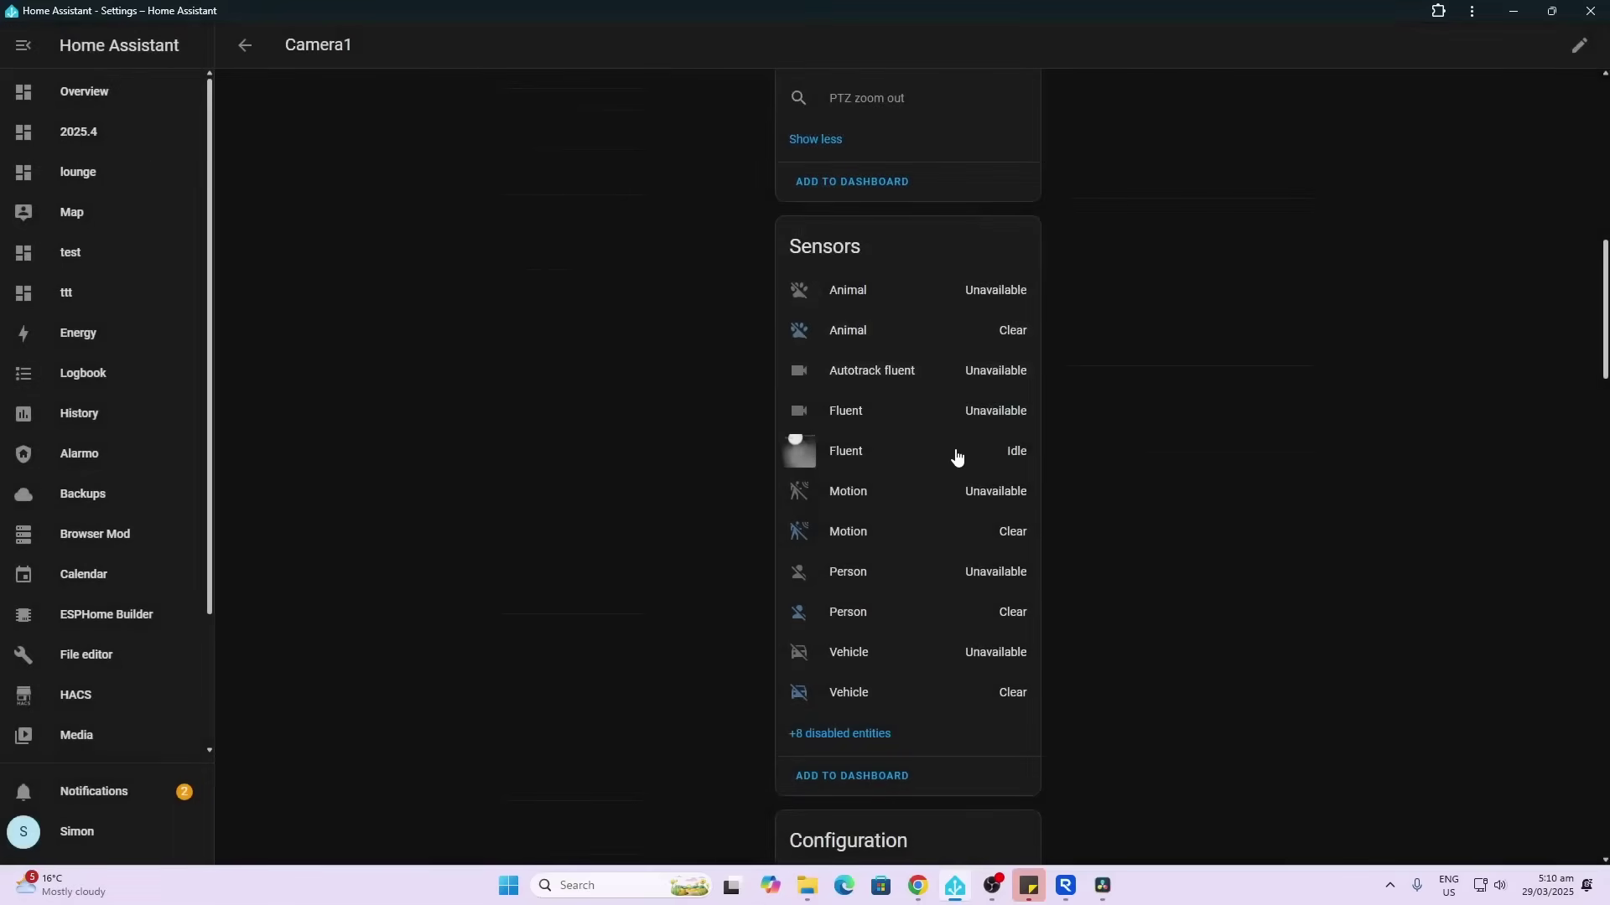
# Show the Sensors card's eight disabled entities, including Autotrack snapshots and Snapshots clear/fluent.
pyautogui.scroll(-2, 950, 456)
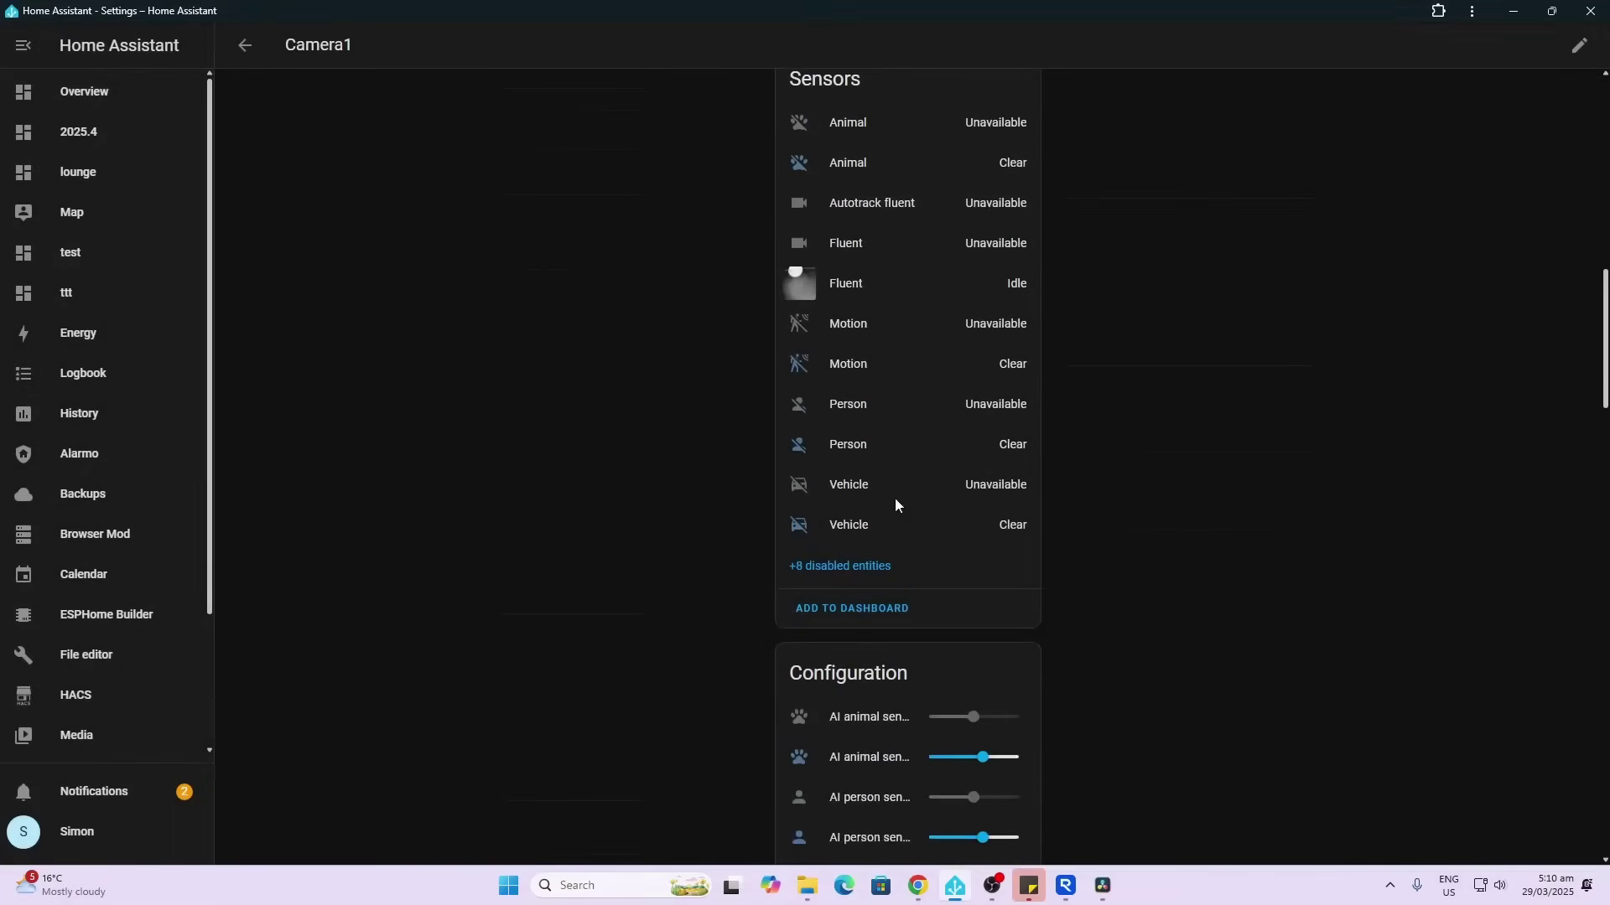
pyautogui.click(840, 567)
pyautogui.scroll(-4, 1043, 570)
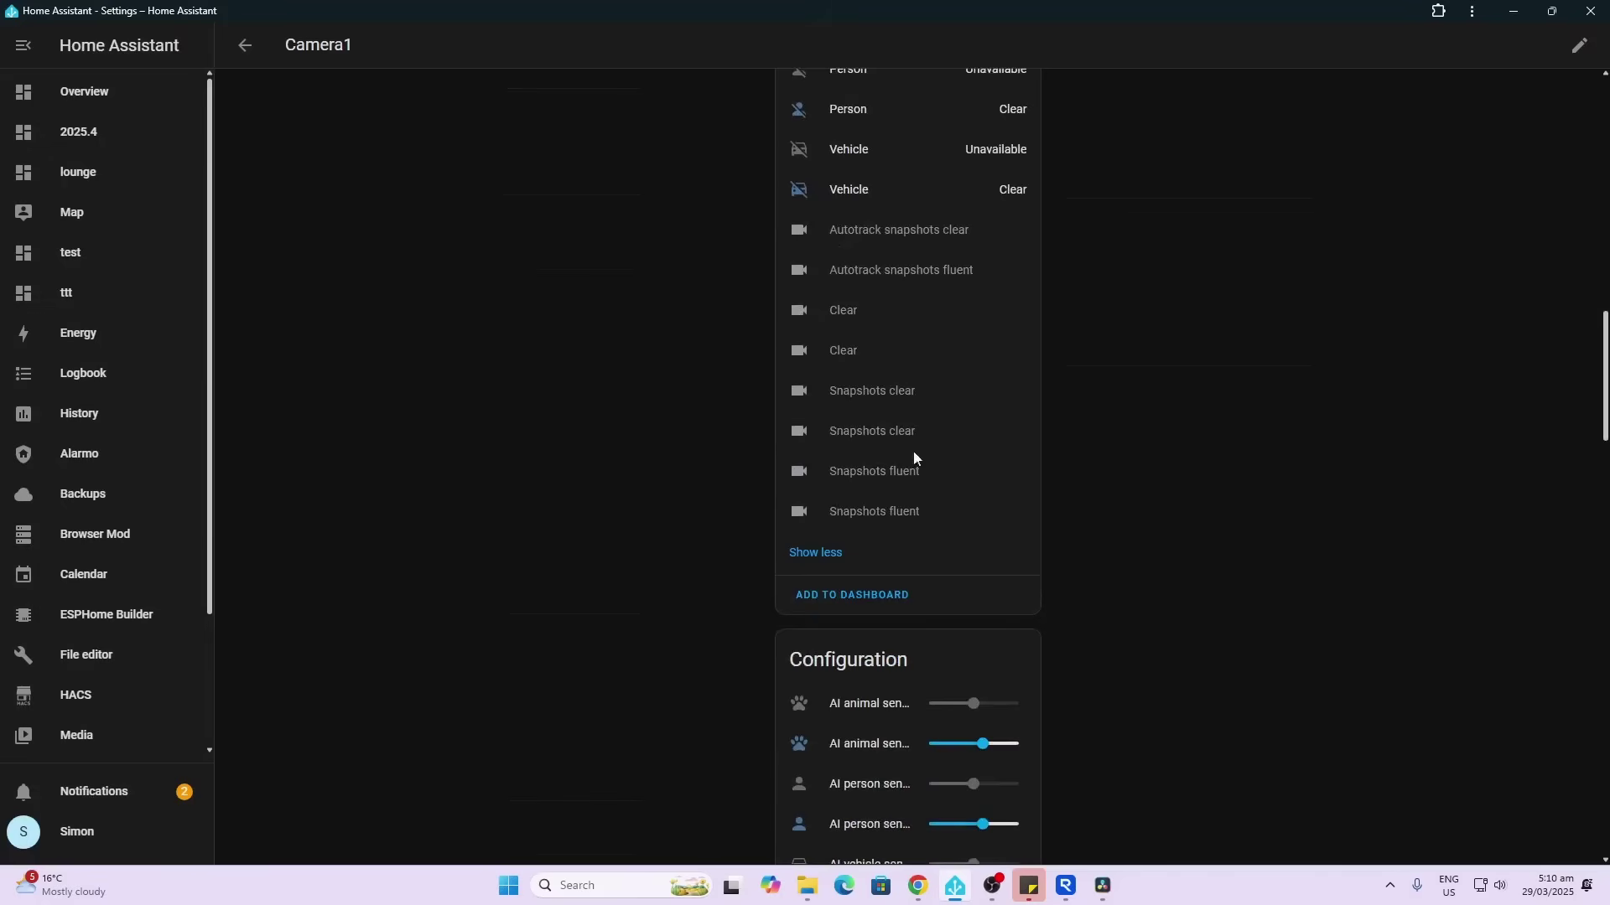
pyautogui.scroll(-5, 968, 484)
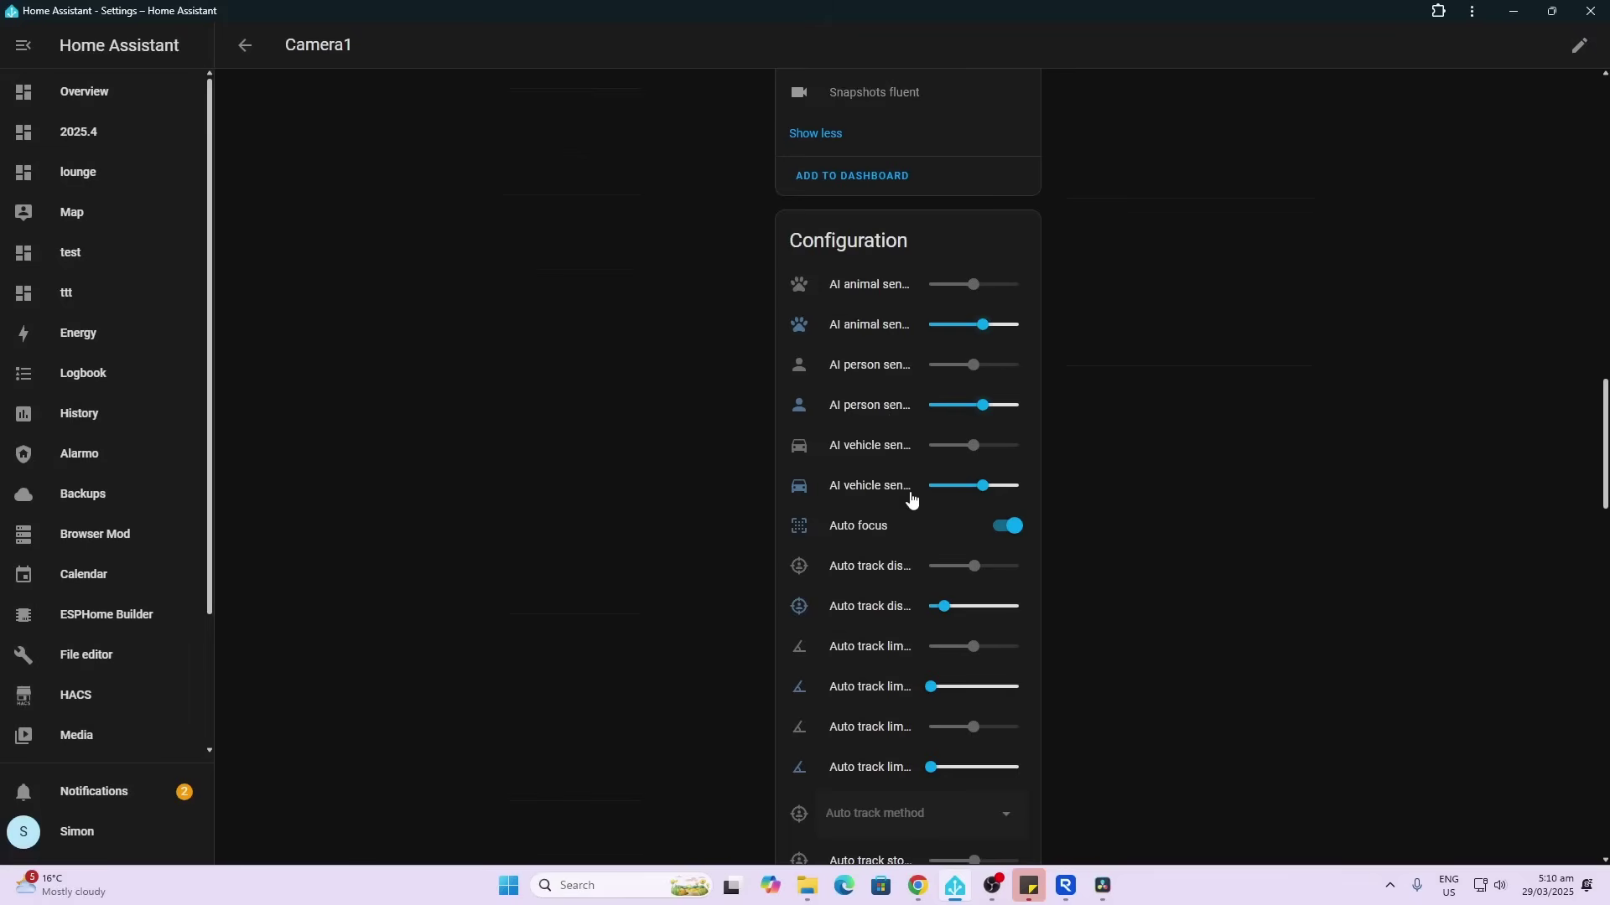
pyautogui.scroll(-1, 913, 503)
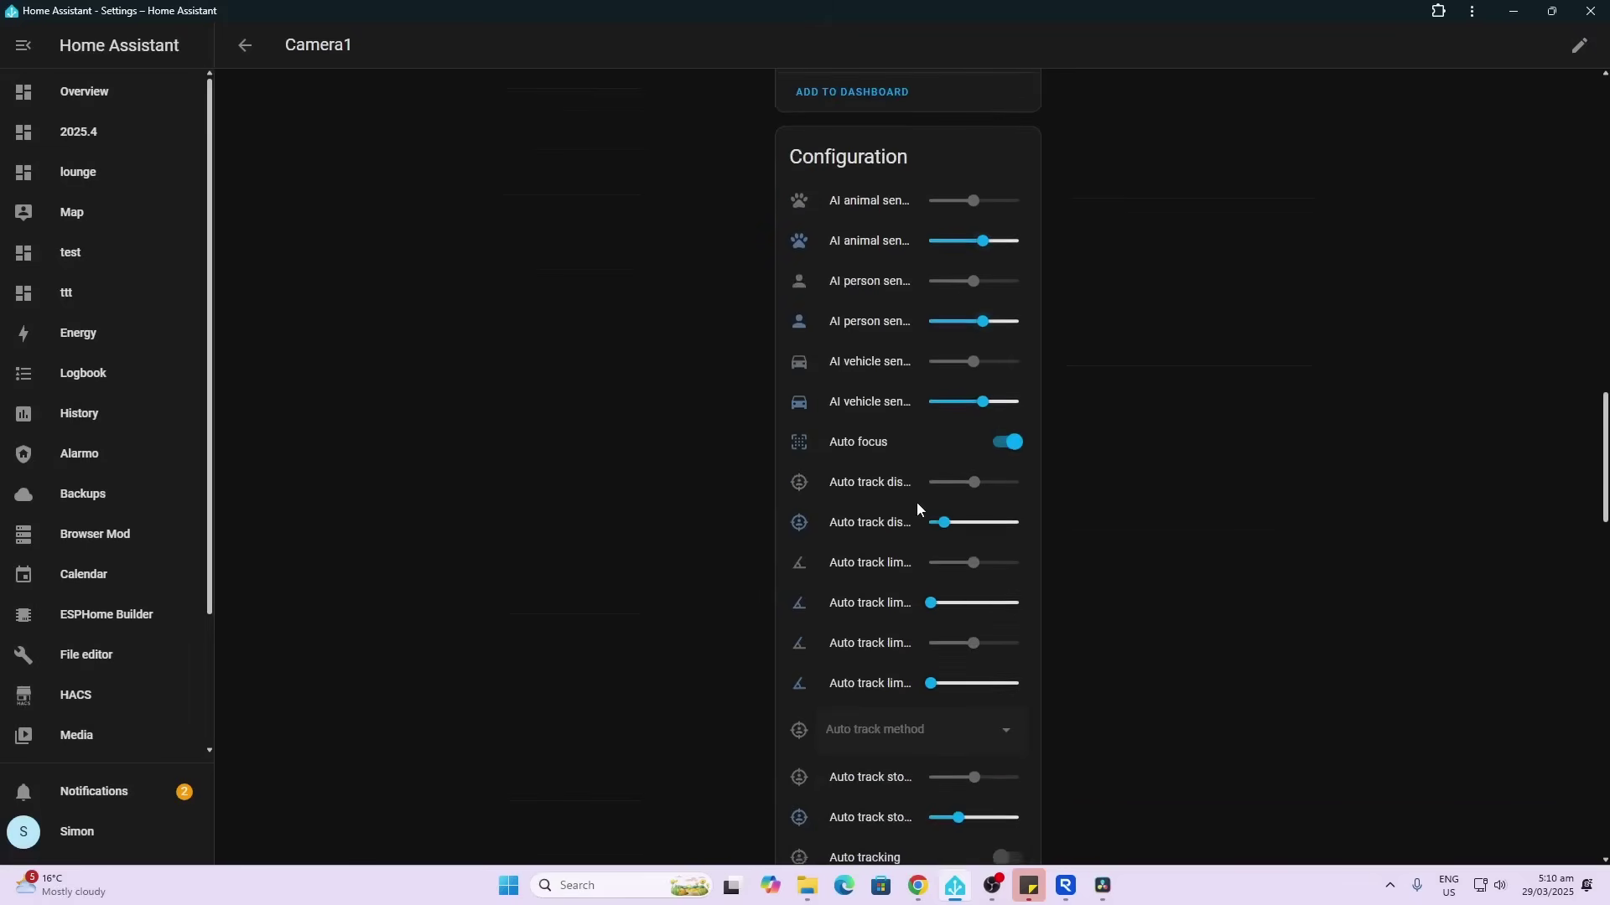
pyautogui.scroll(-2, 917, 501)
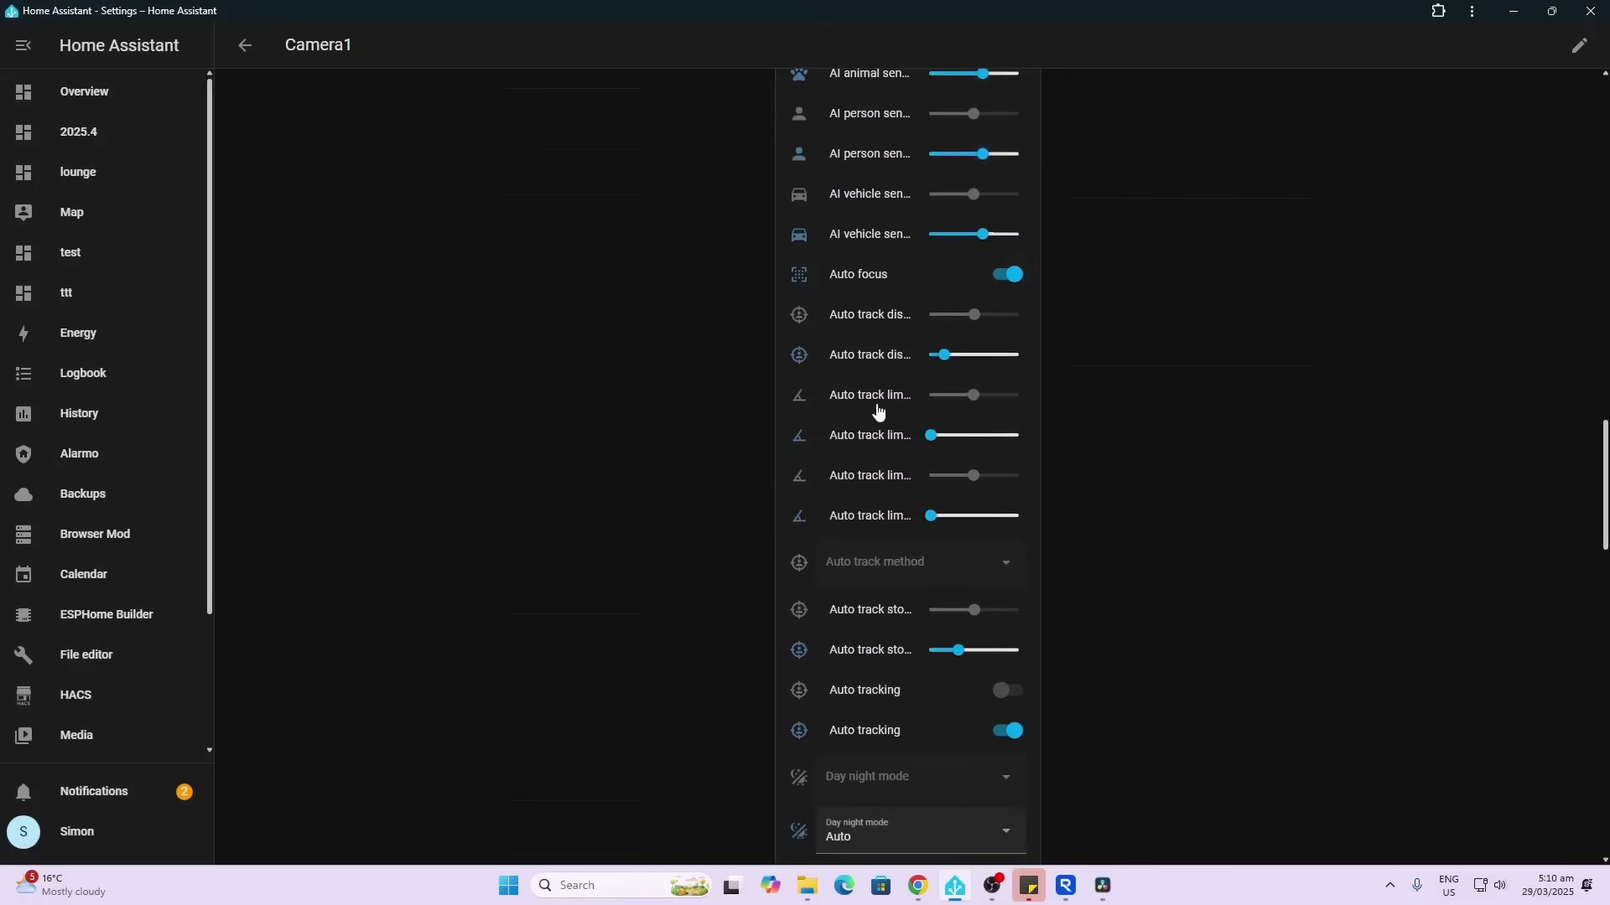
pyautogui.scroll(-1, 872, 465)
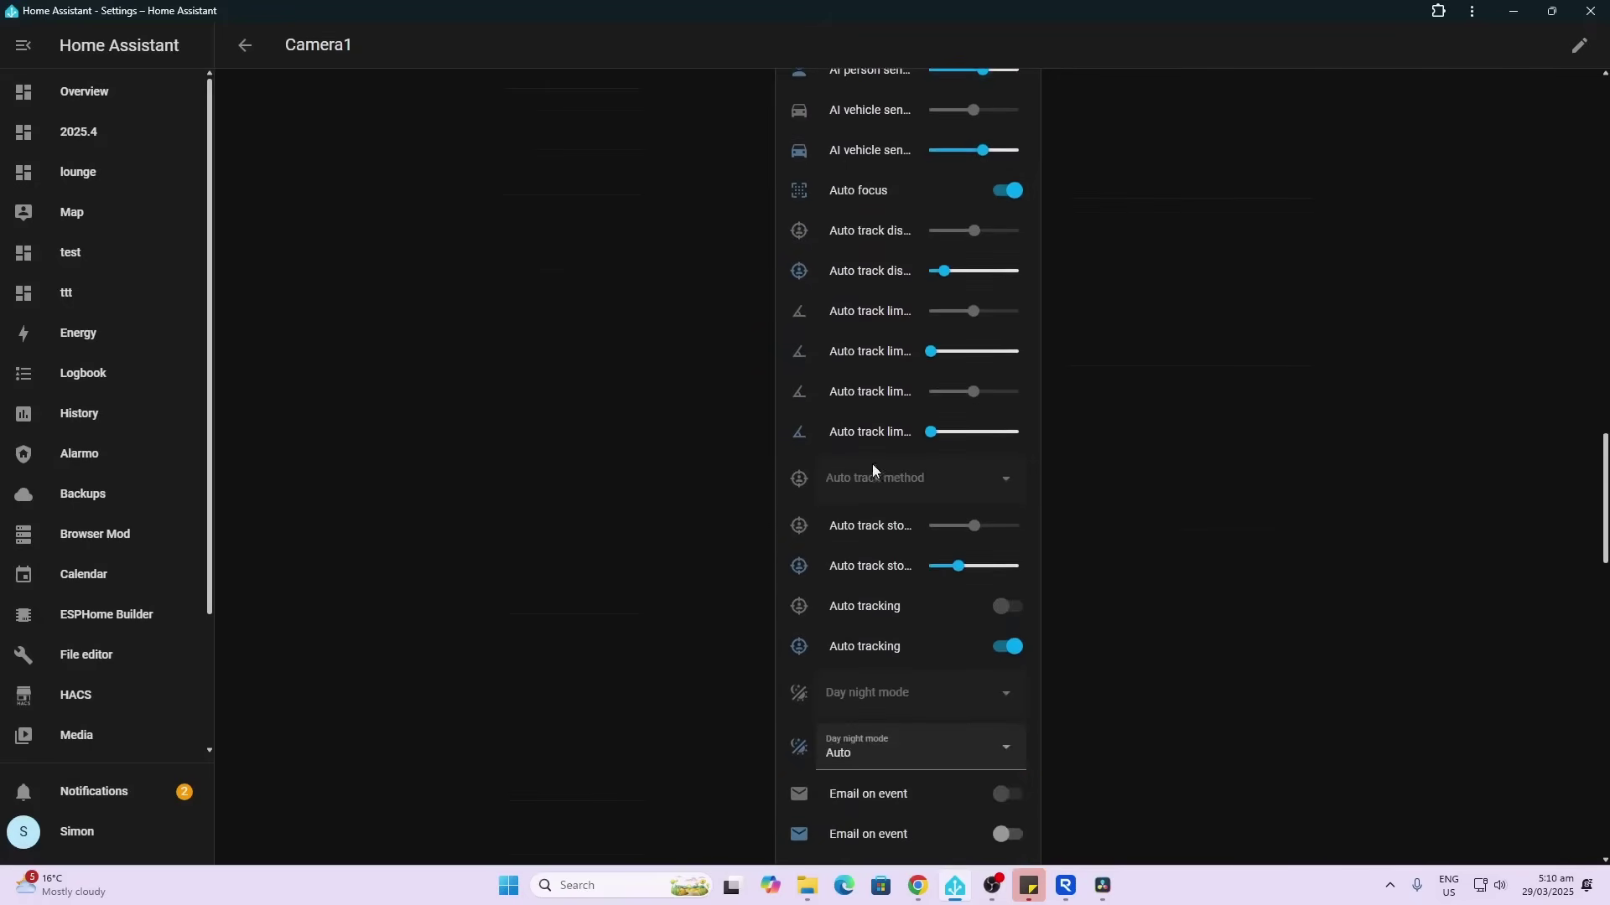
pyautogui.click(879, 273)
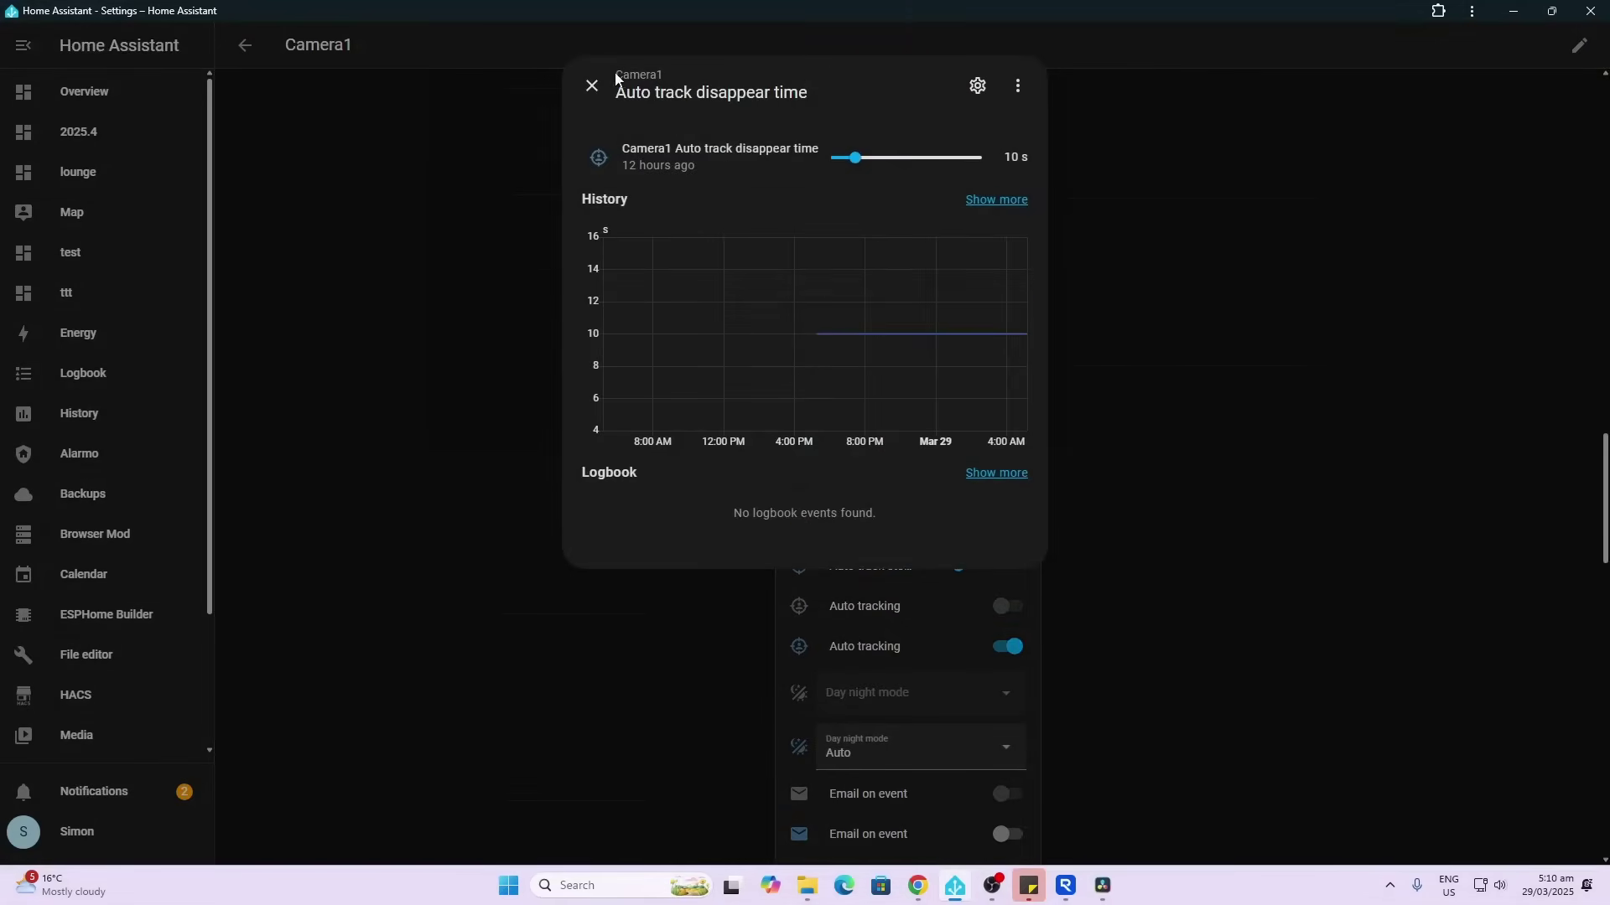
pyautogui.click(592, 85)
pyautogui.scroll(-1, 923, 486)
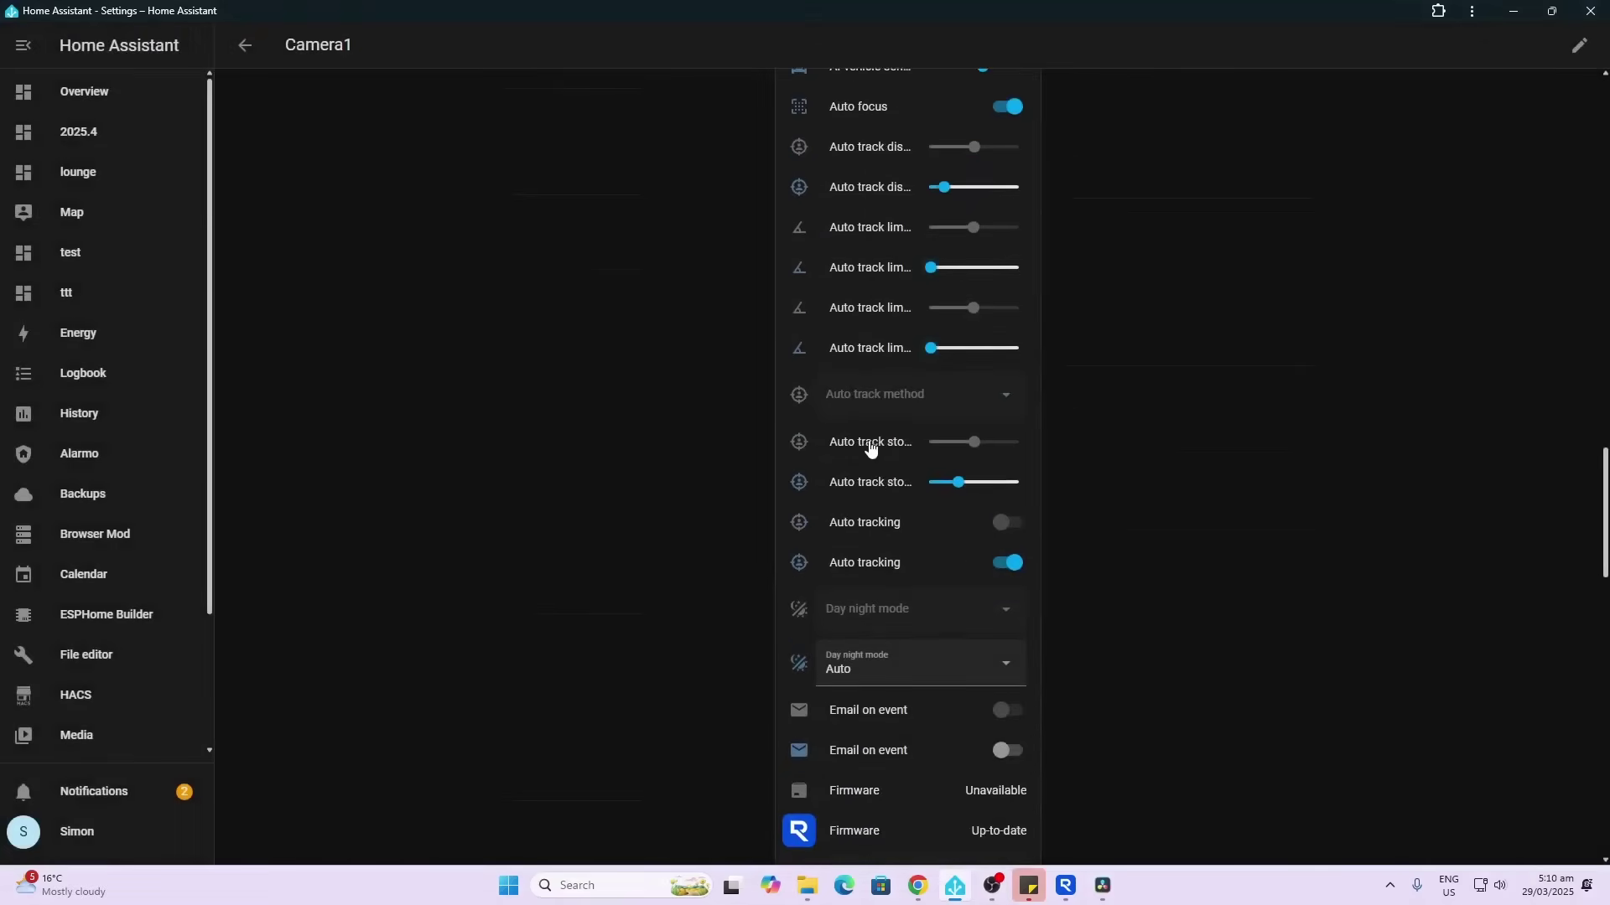
pyautogui.scroll(-2, 892, 494)
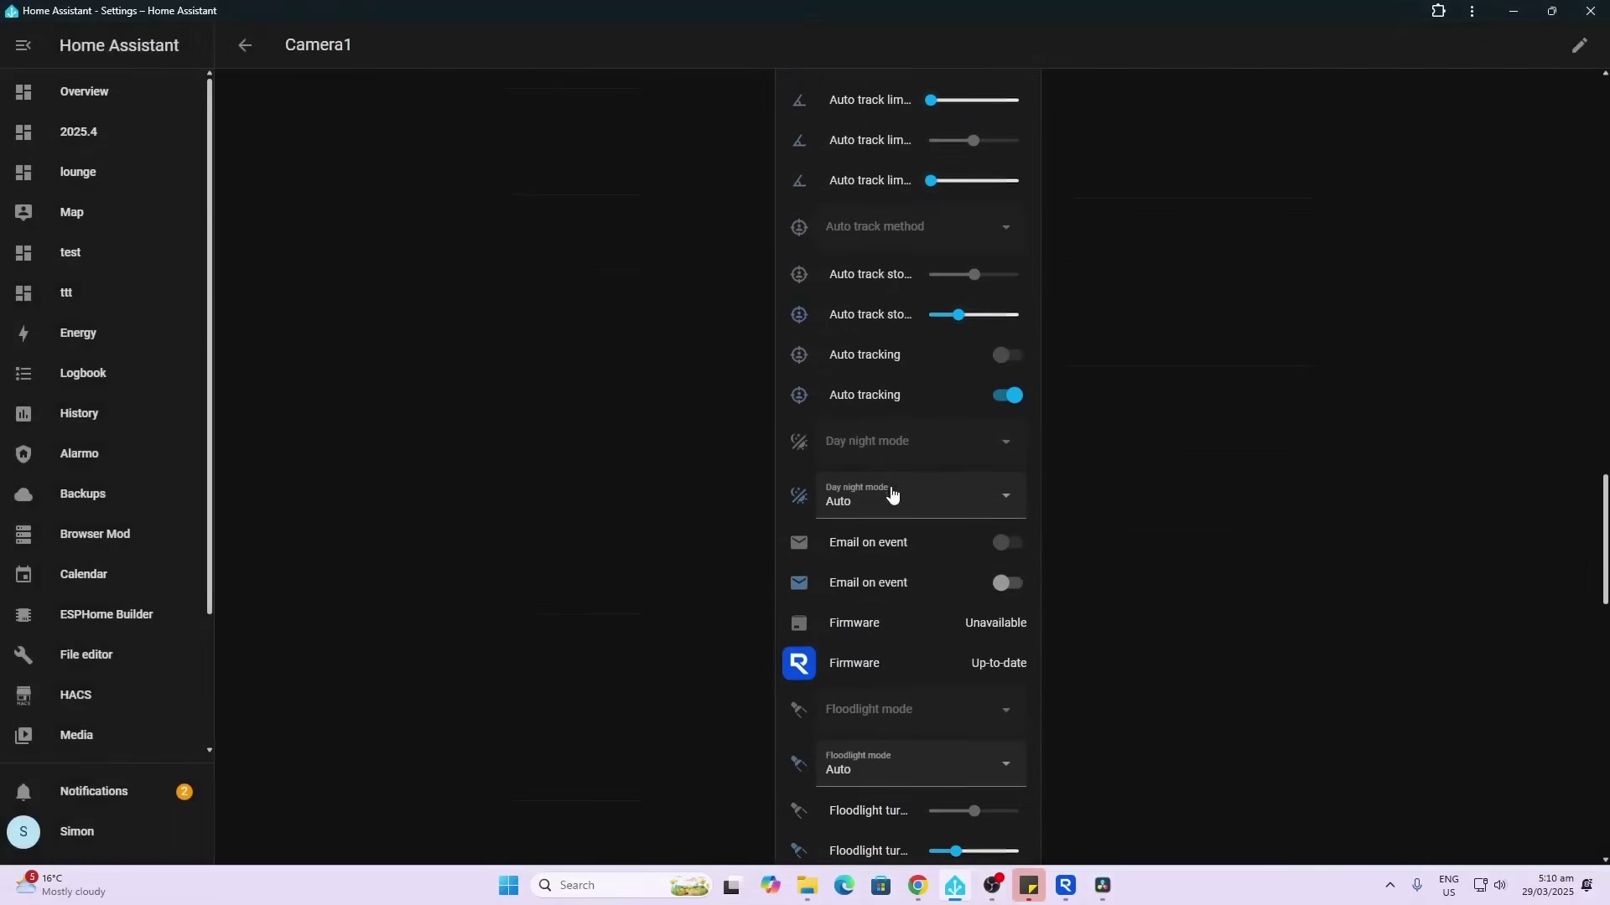
pyautogui.click(843, 507)
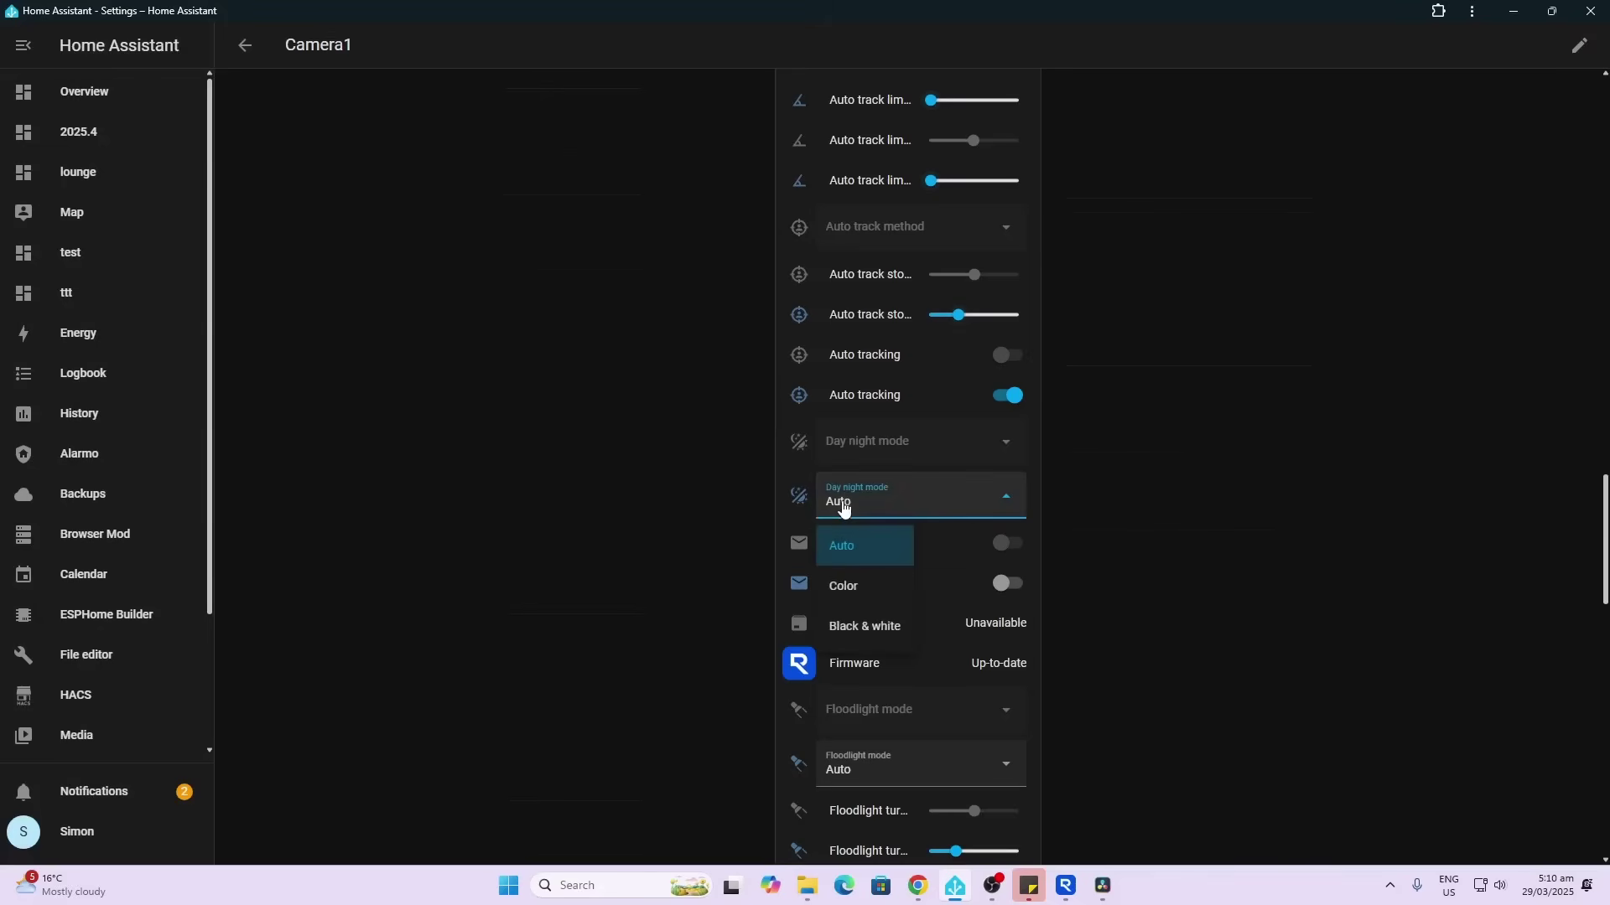
pyautogui.click(682, 460)
pyautogui.scroll(-2, 887, 546)
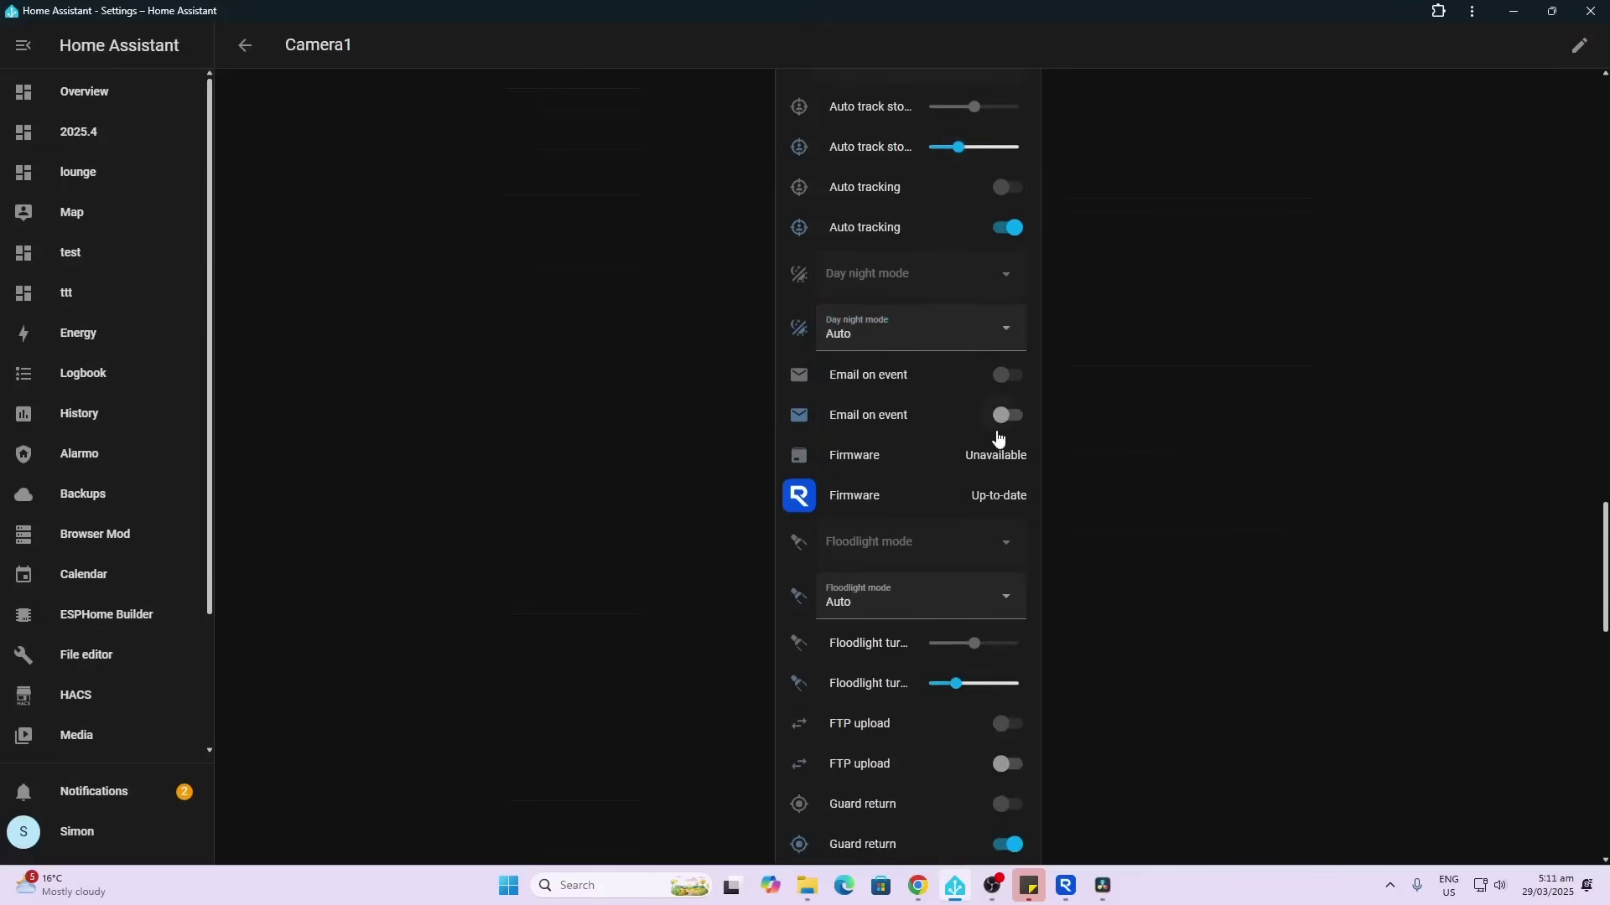
pyautogui.scroll(-2, 659, 455)
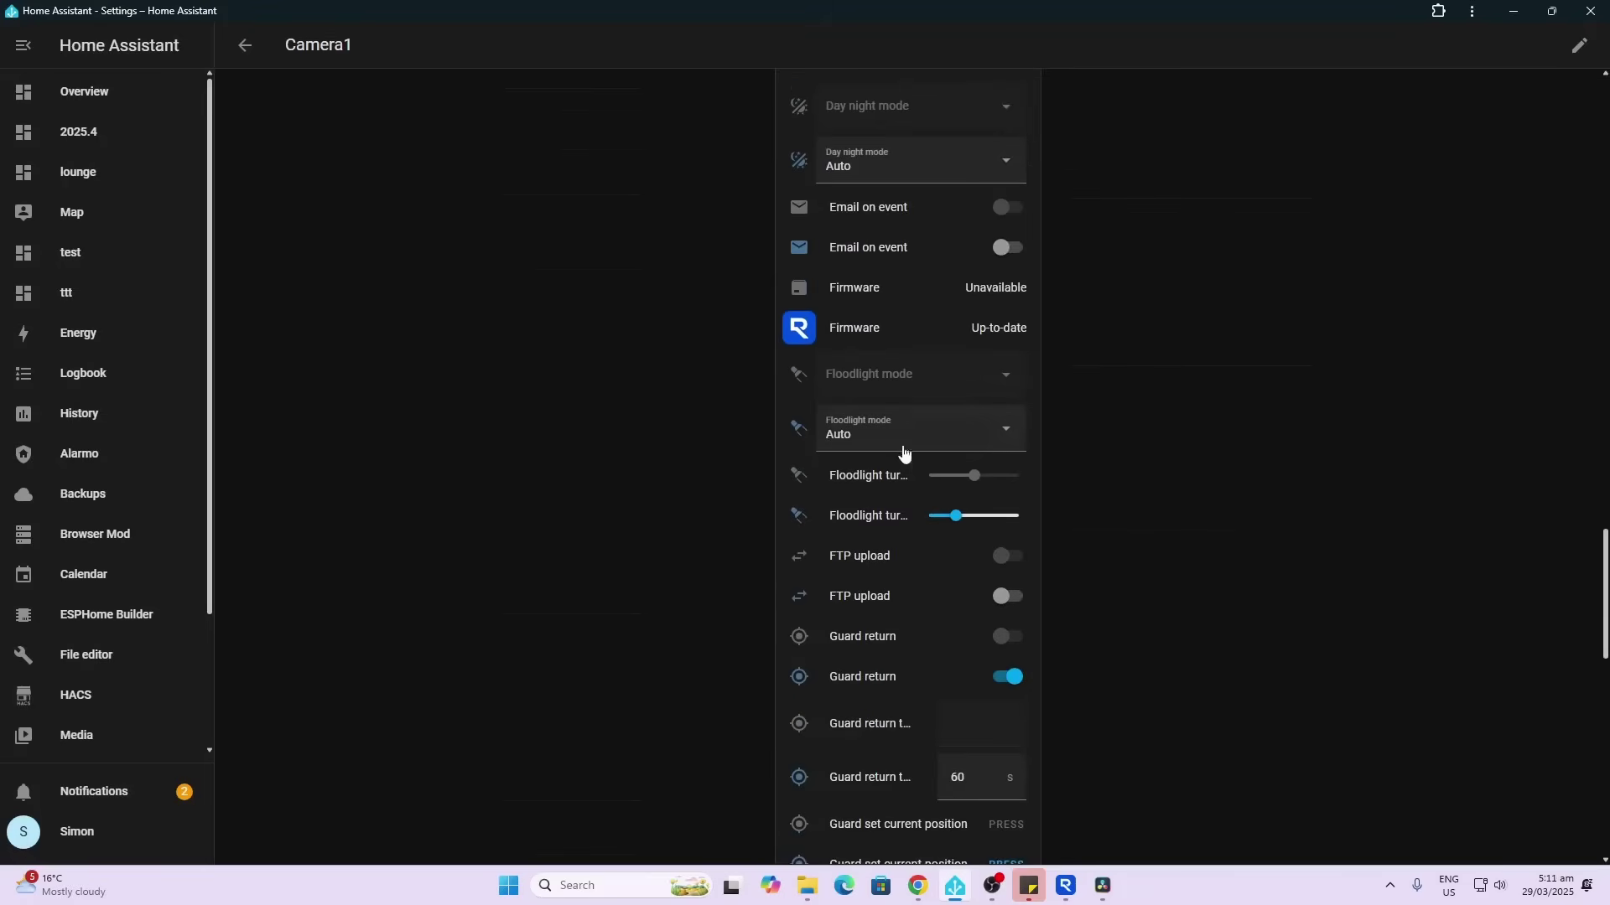
pyautogui.click(872, 442)
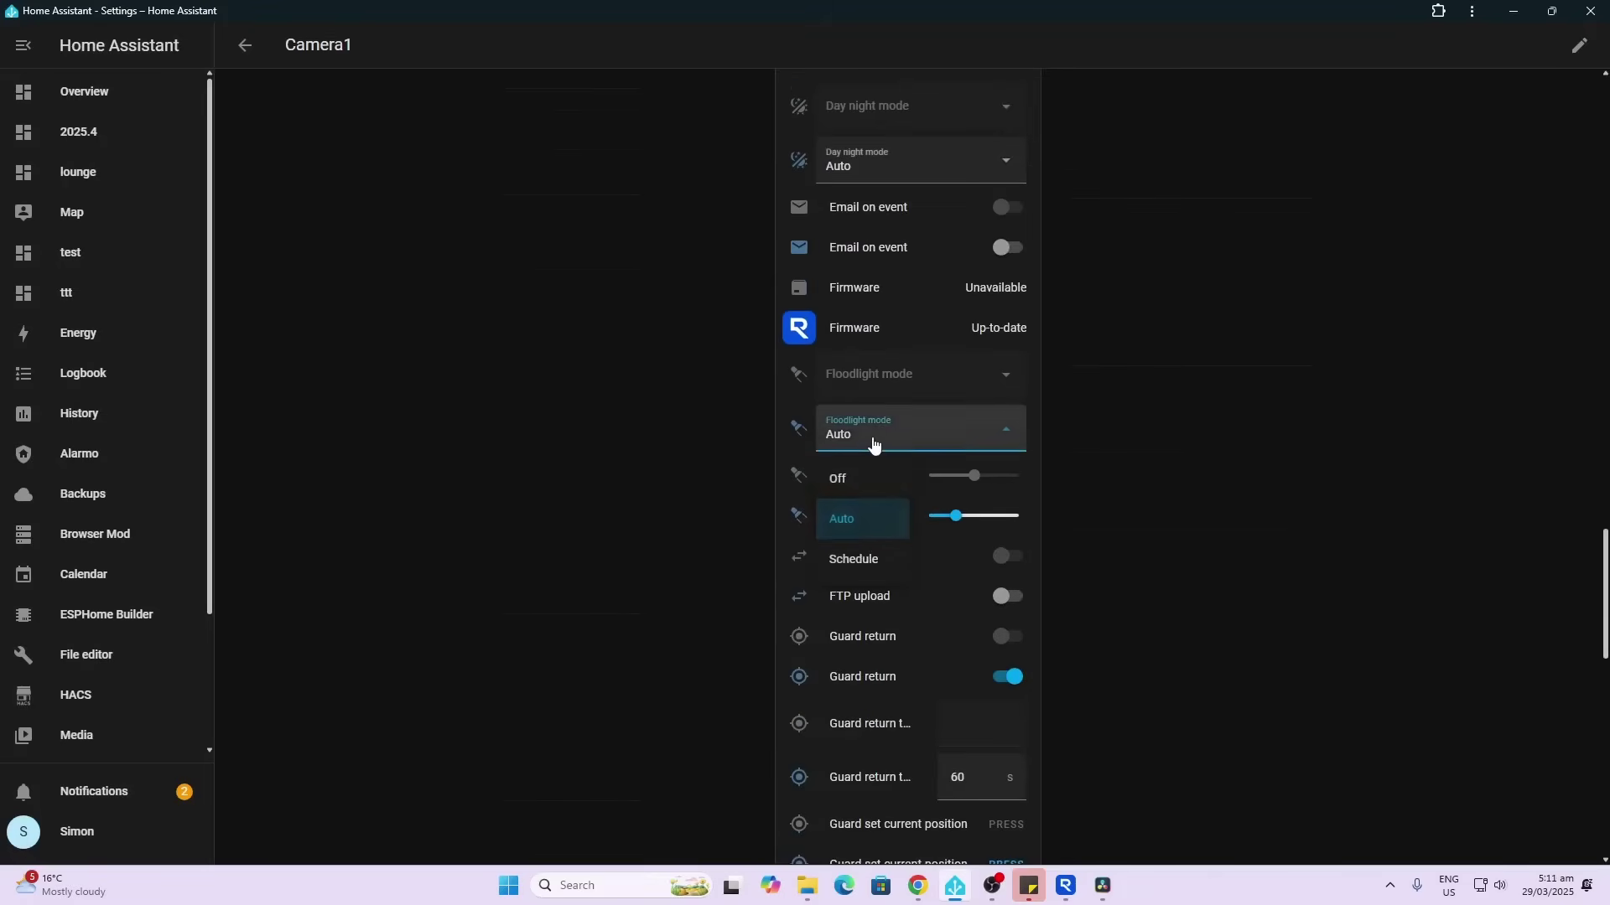
pyautogui.click(722, 459)
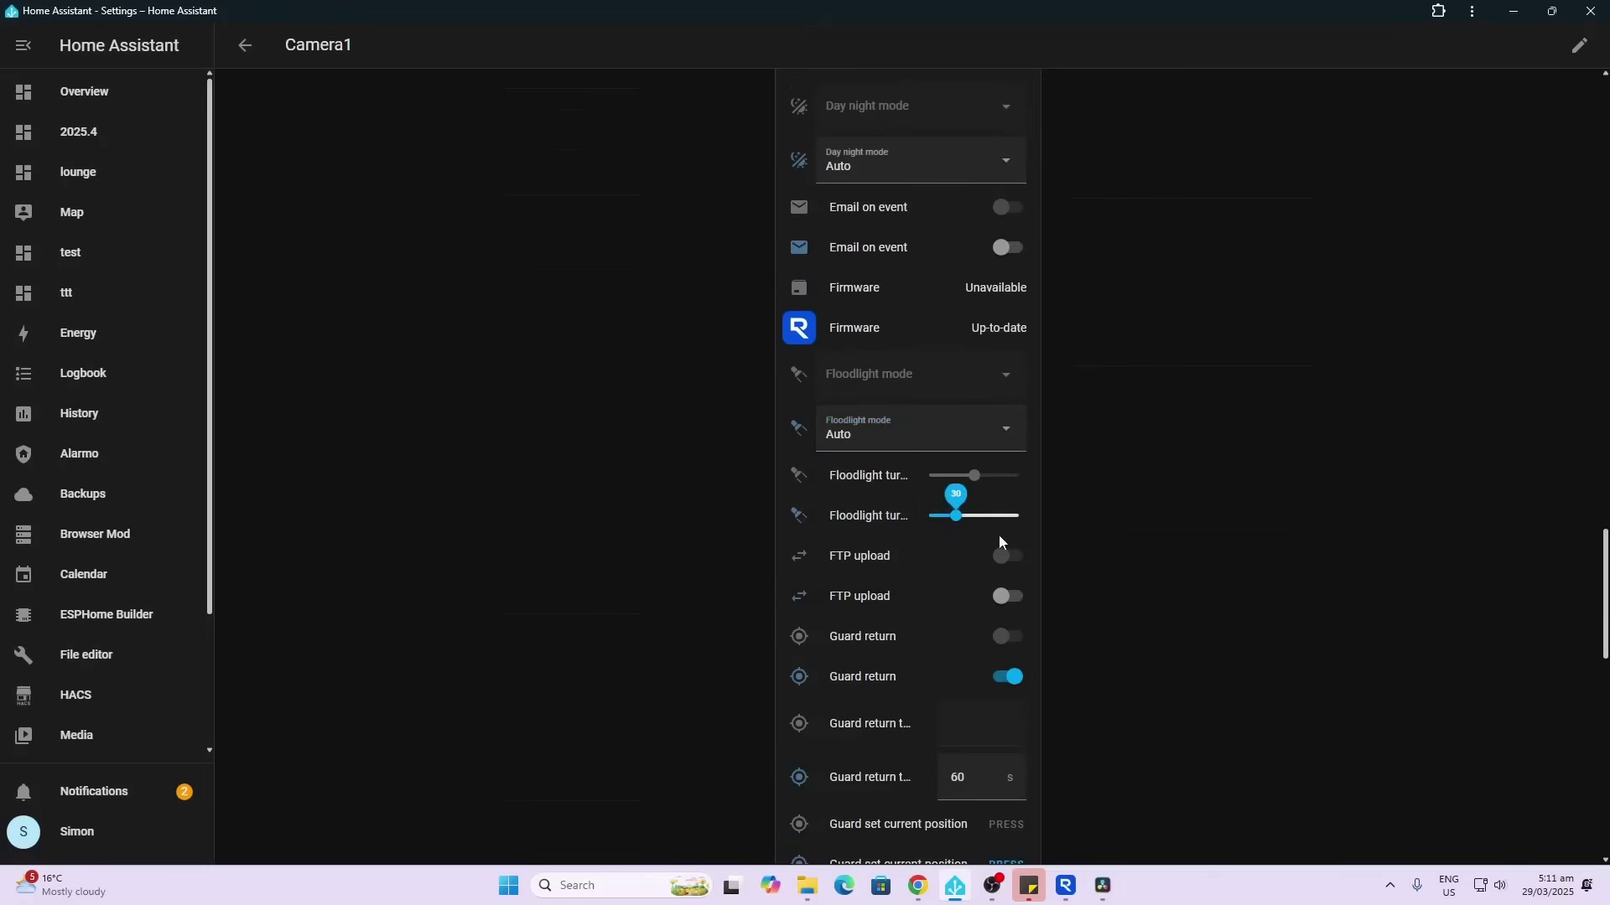
pyautogui.scroll(-2, 995, 530)
pyautogui.moveTo(958, 353)
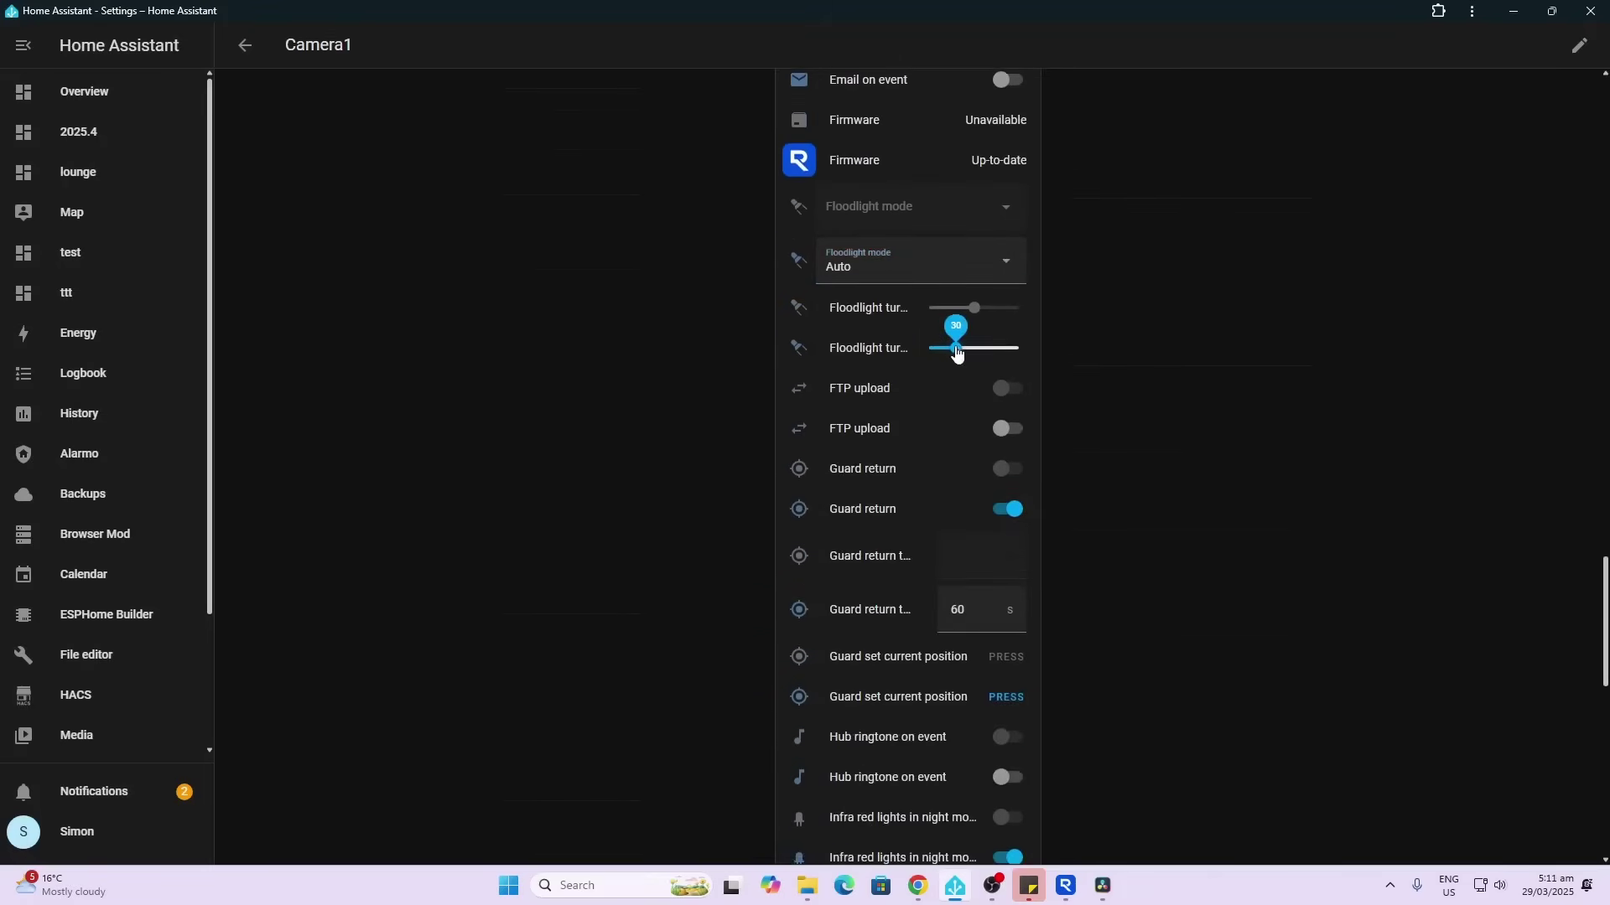
pyautogui.click(862, 350)
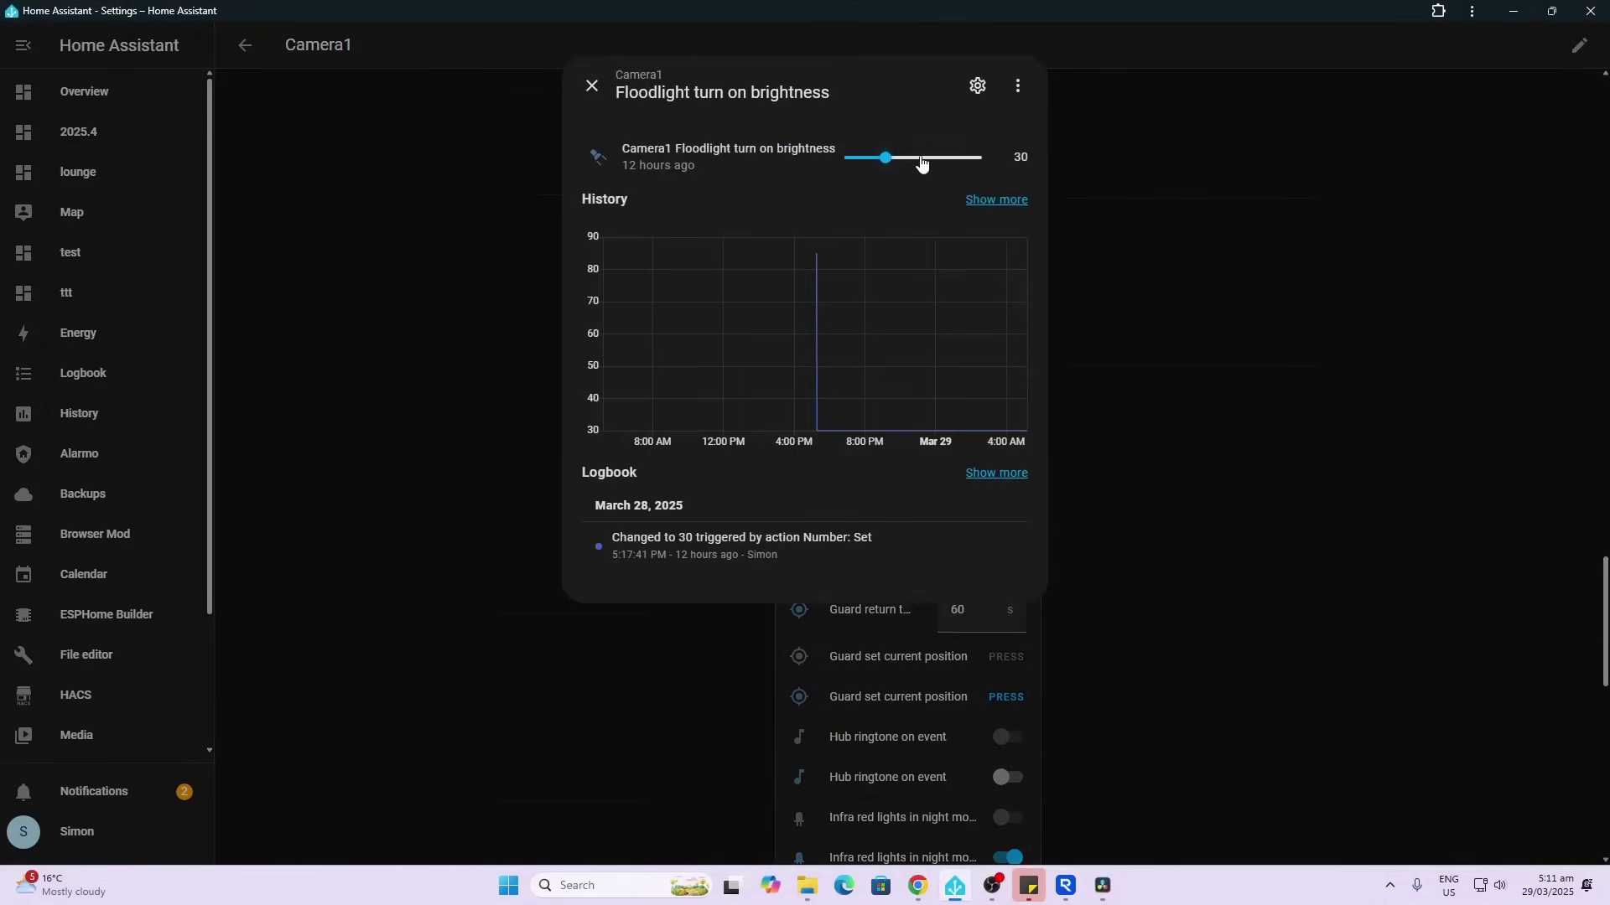
pyautogui.click(589, 89)
pyautogui.scroll(-3, 927, 474)
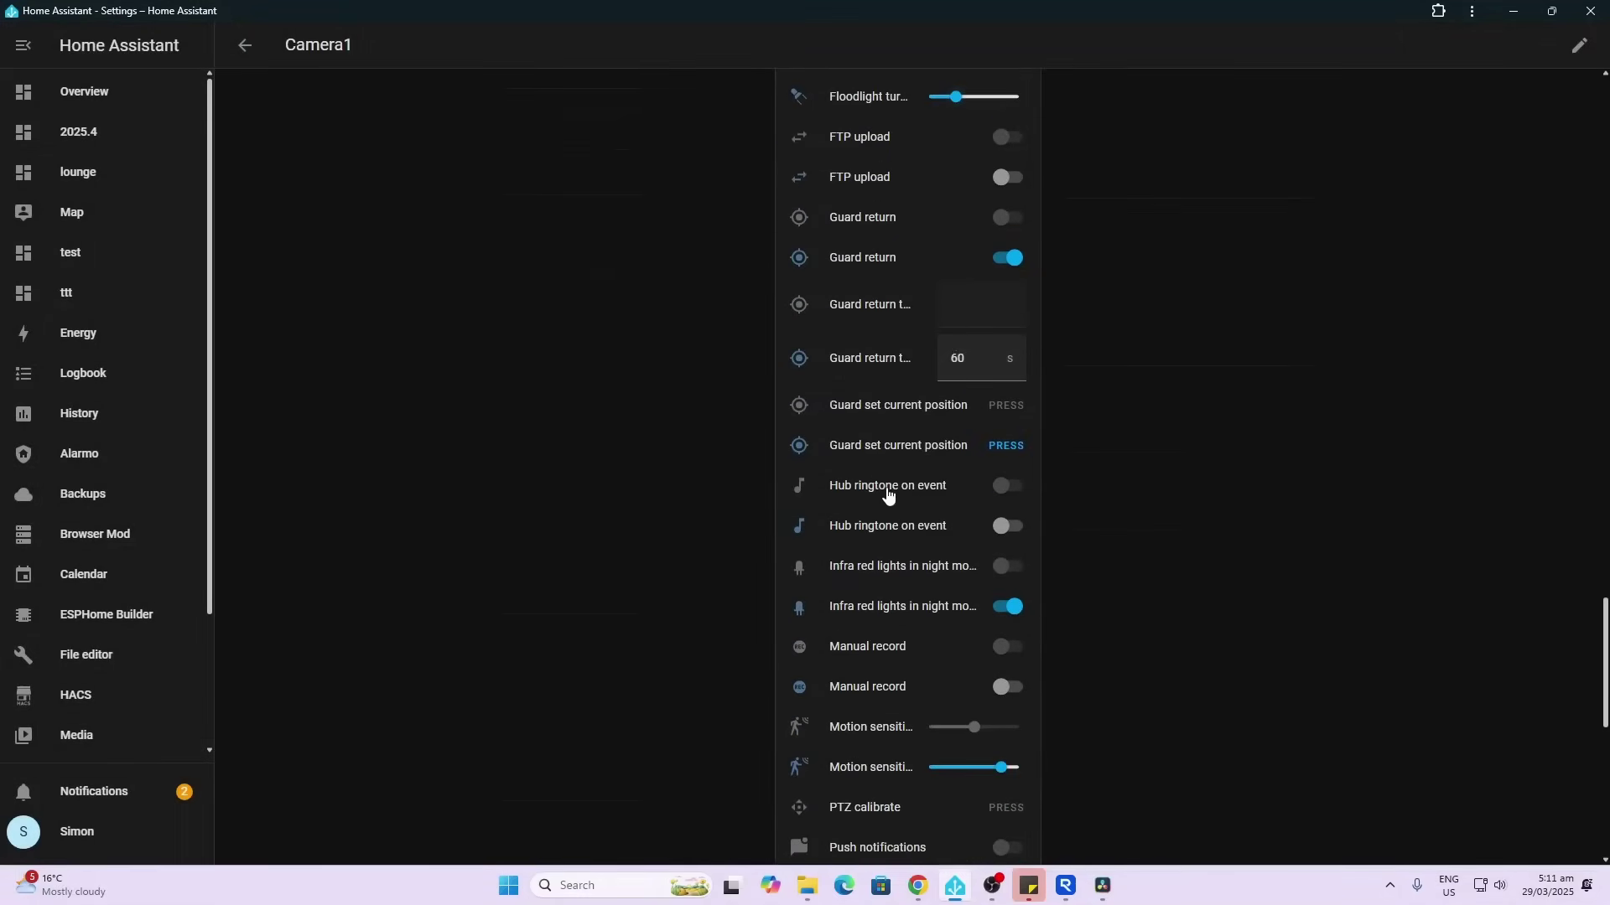
pyautogui.scroll(-2, 838, 497)
pyautogui.scroll(1, 838, 570)
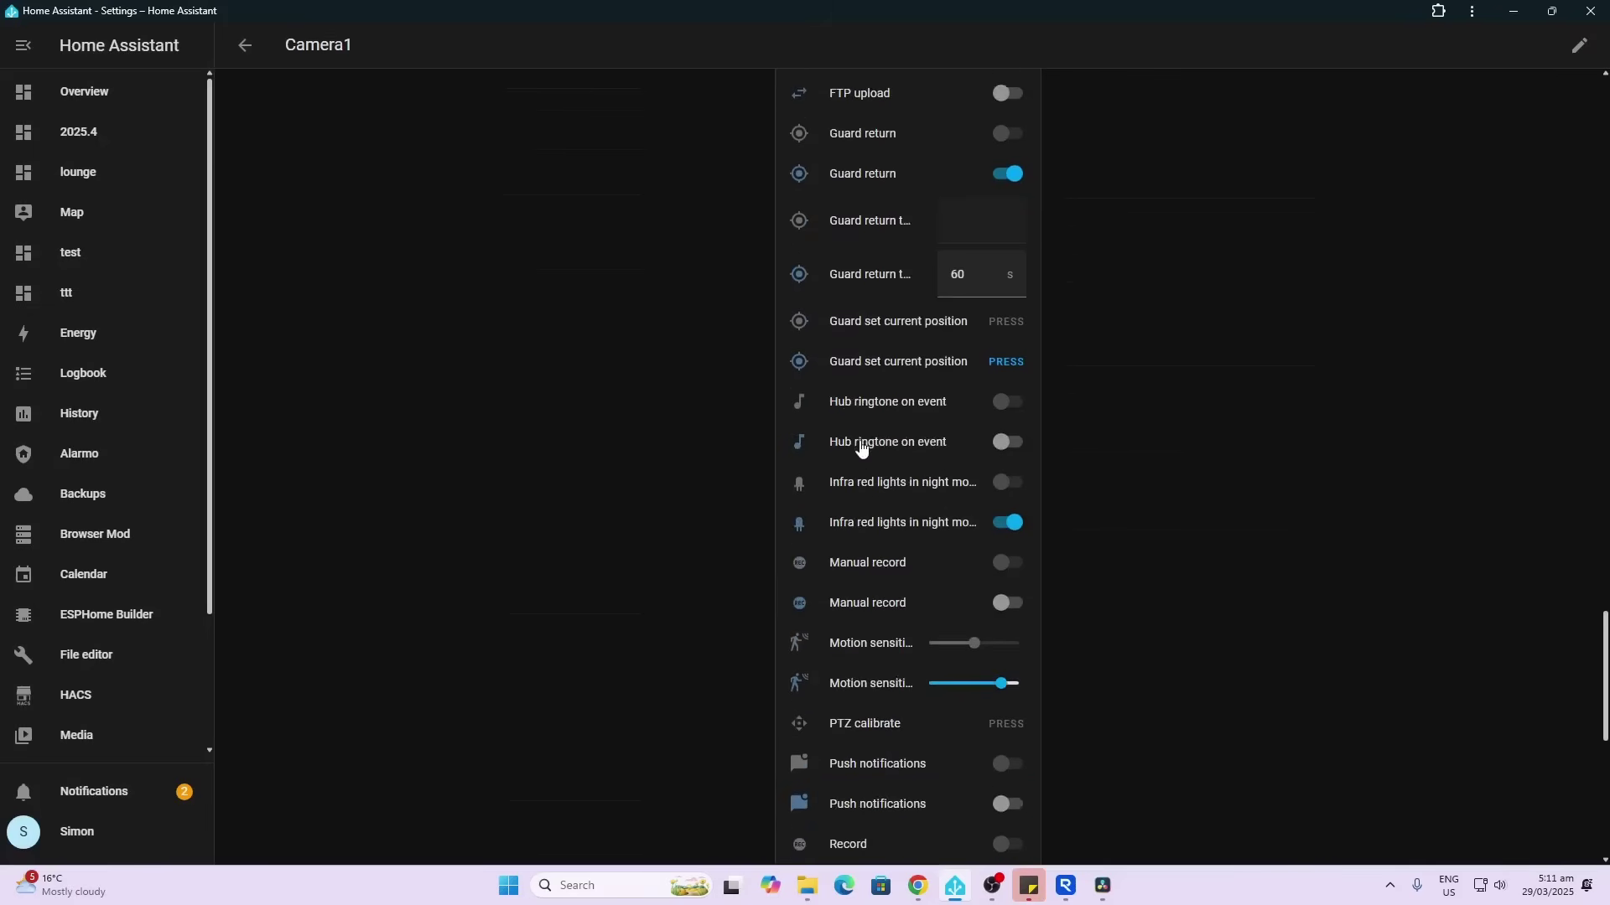
pyautogui.scroll(-2, 863, 503)
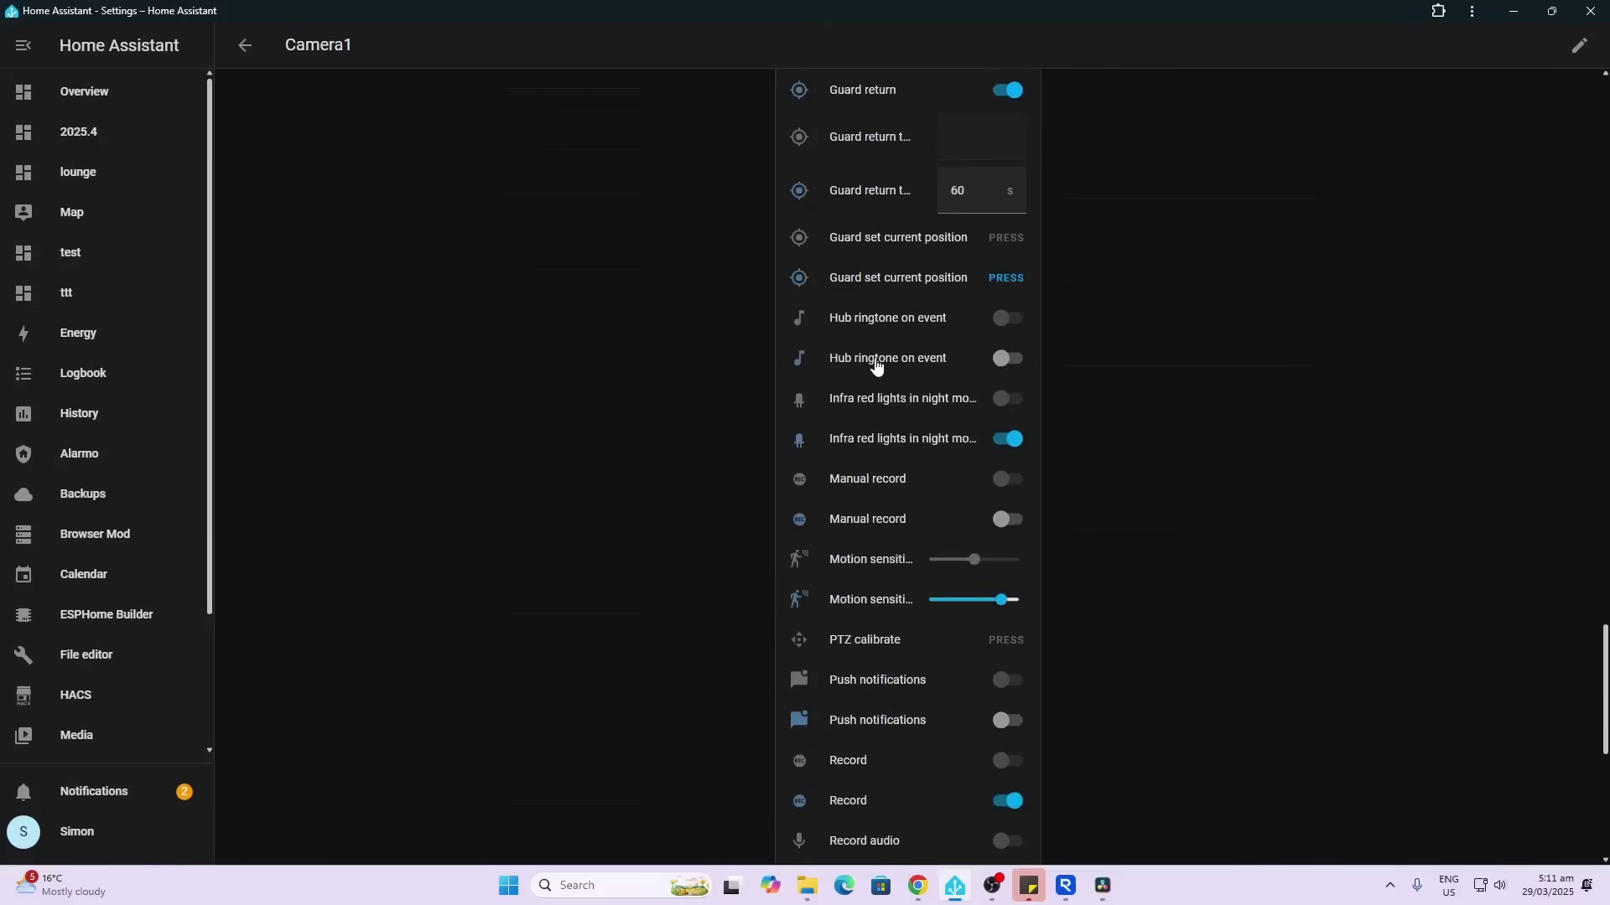
pyautogui.click(871, 359)
pyautogui.click(592, 88)
pyautogui.scroll(-2, 916, 566)
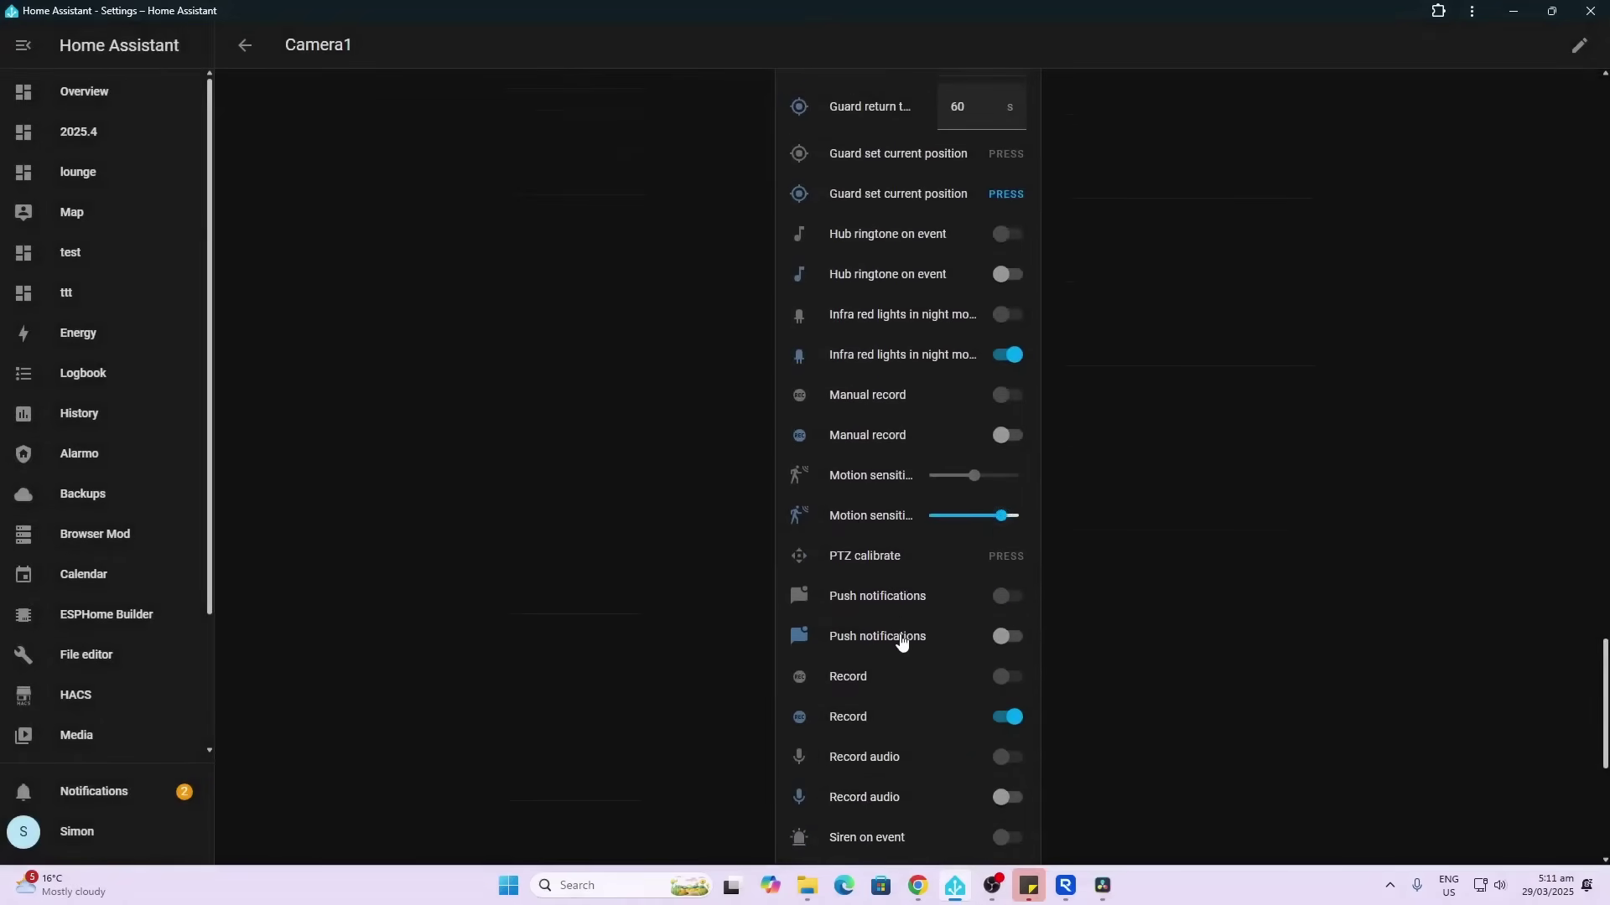
pyautogui.scroll(-2, 899, 640)
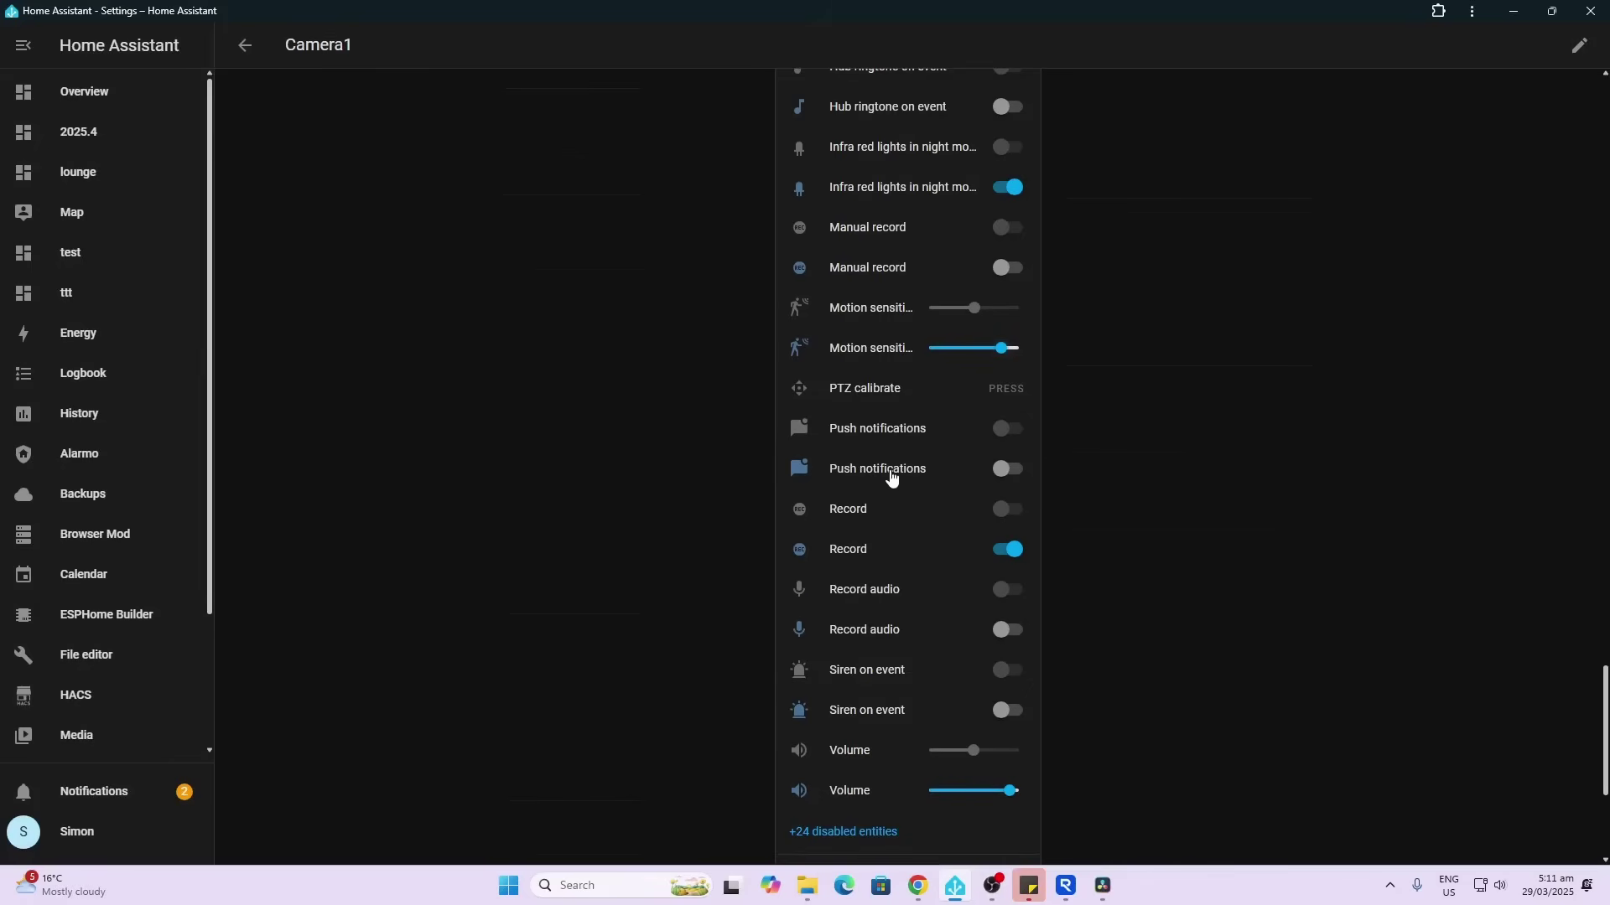
pyautogui.scroll(-1, 850, 551)
pyautogui.scroll(-2, 850, 551)
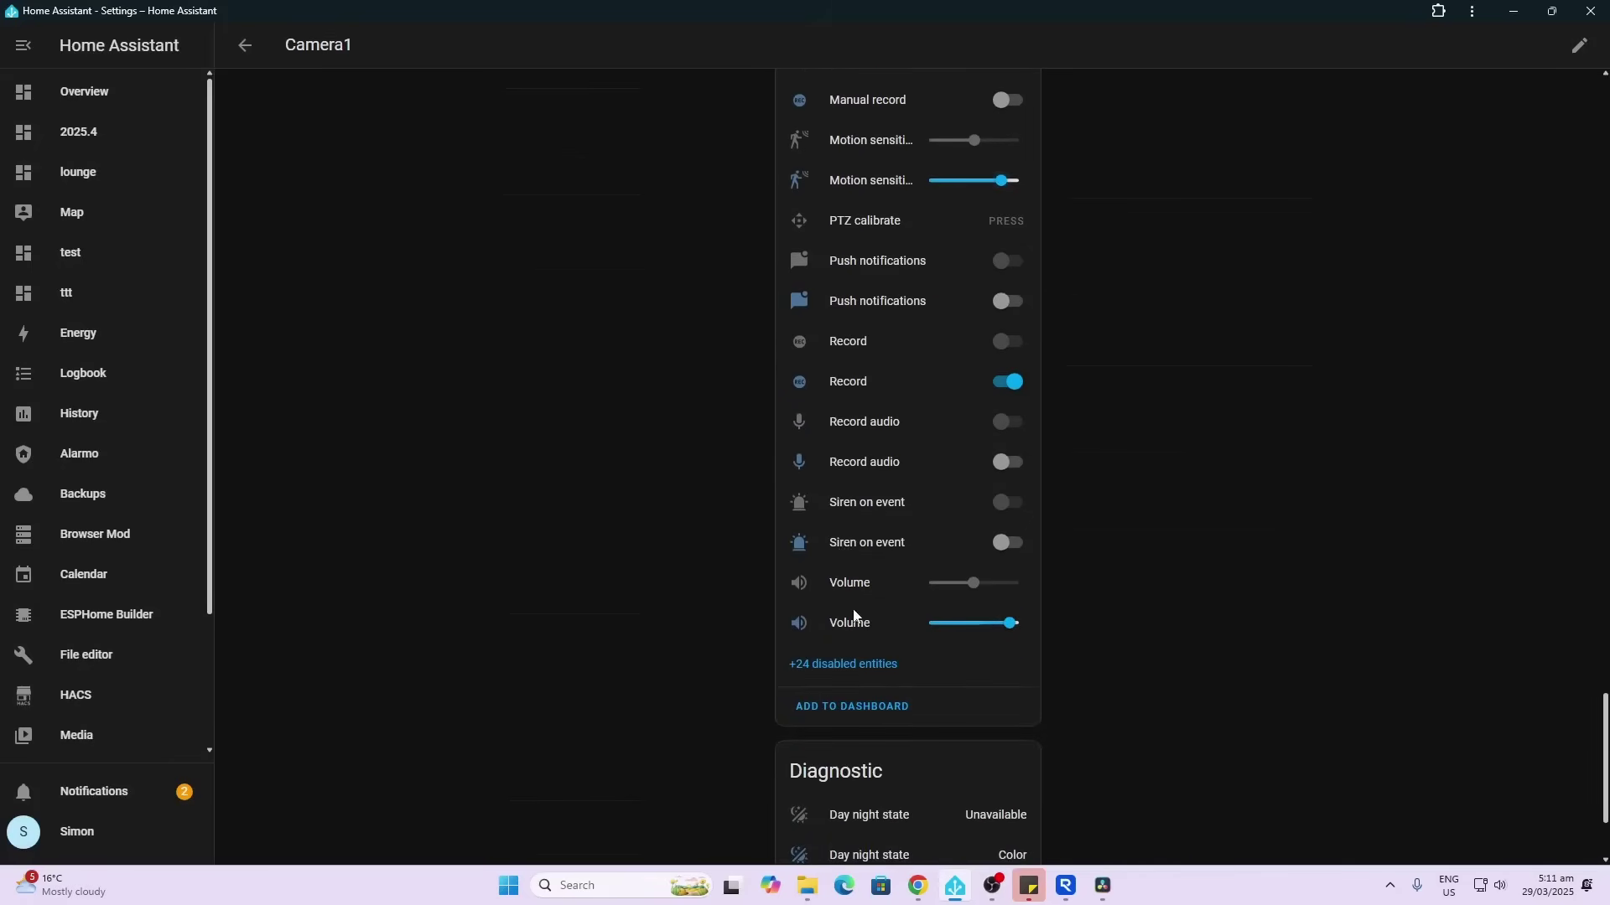
pyautogui.scroll(-1, 846, 629)
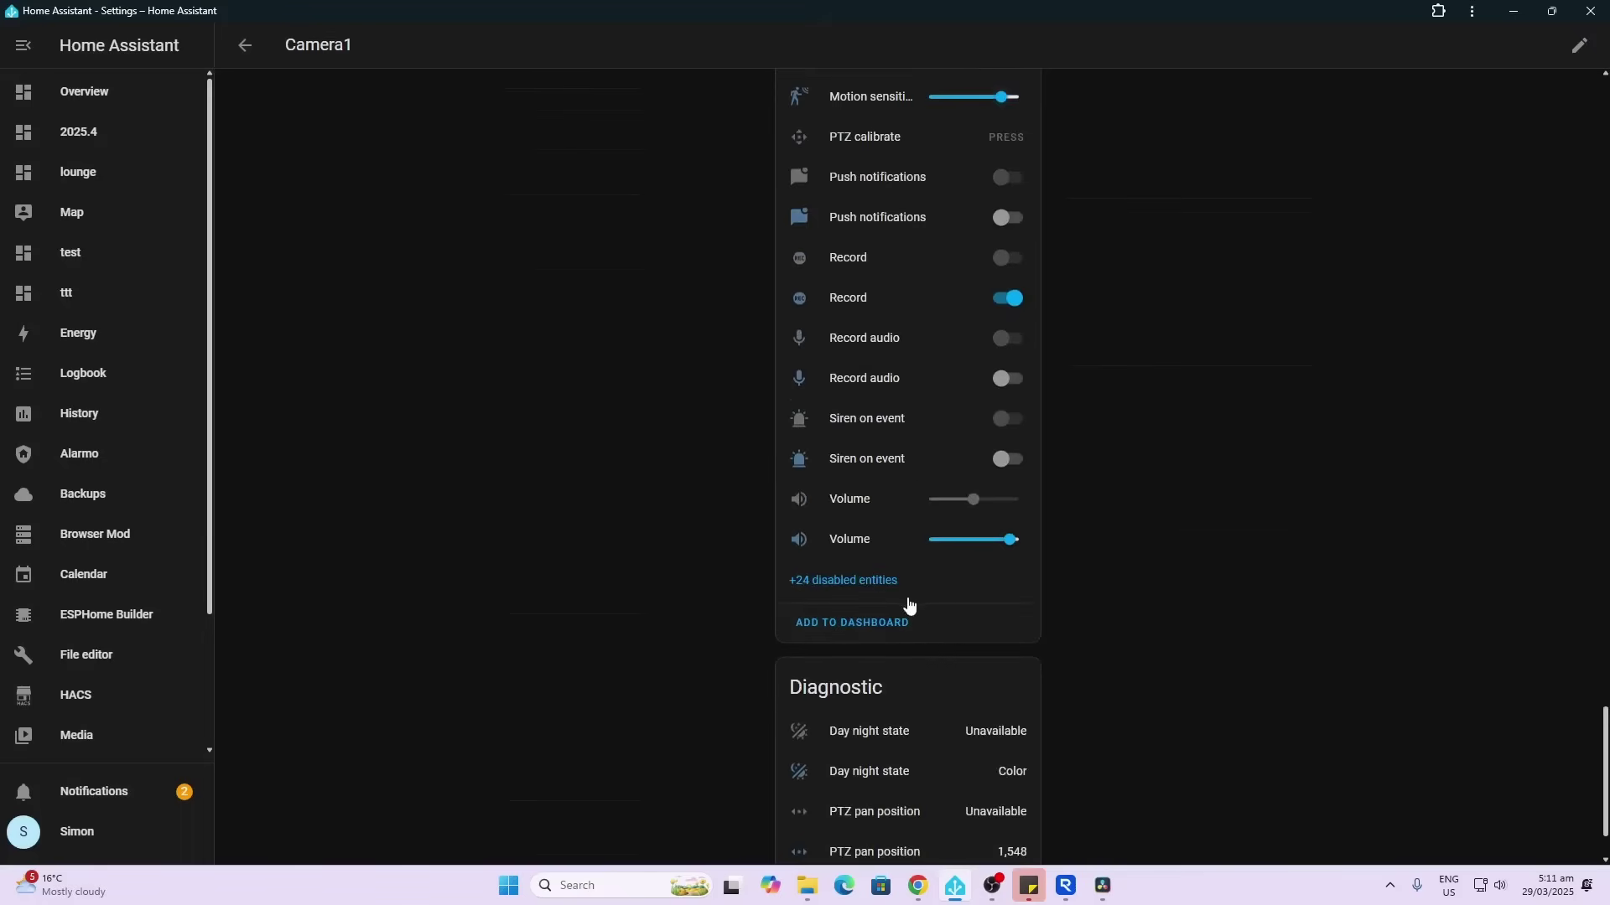
# Show the 24 disabled Configuration entities such as image brightness and contrast, then scroll back up.
pyautogui.click(829, 582)
pyautogui.scroll(-1, 910, 658)
pyautogui.scroll(-3, 910, 658)
pyautogui.scroll(-3, 909, 659)
pyautogui.scroll(-4, 909, 658)
pyautogui.scroll(-3, 907, 648)
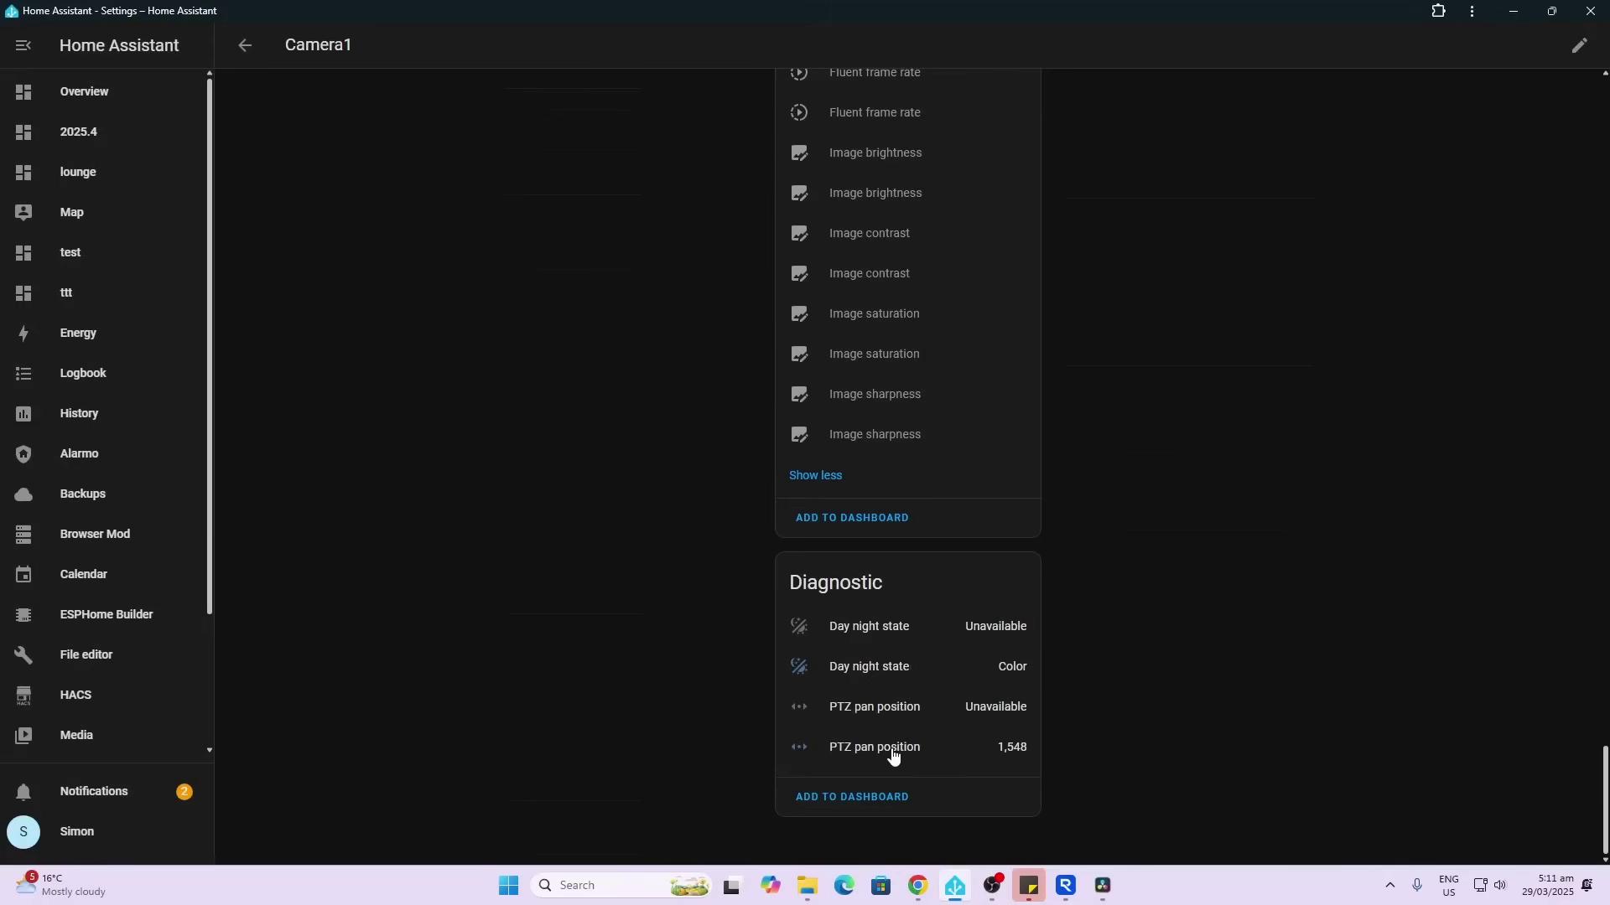
pyautogui.scroll(15, 1006, 671)
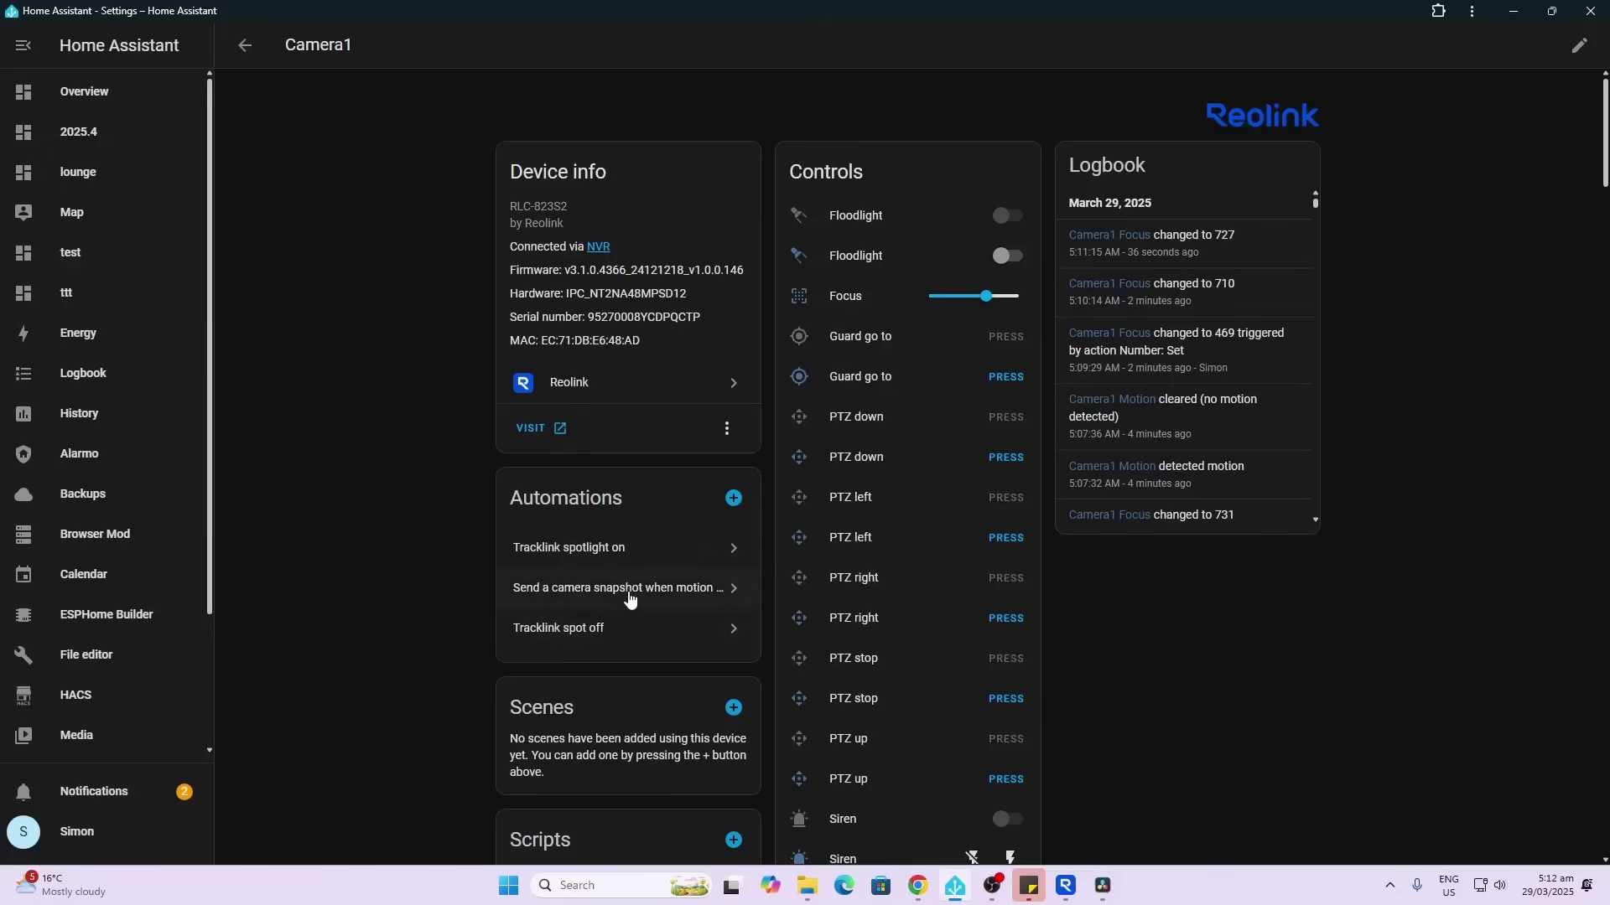
# Glance at the snapshot-on-motion automation, then review Camera1's sensors, diagnostics and three linked automations.
pyautogui.click(628, 593)
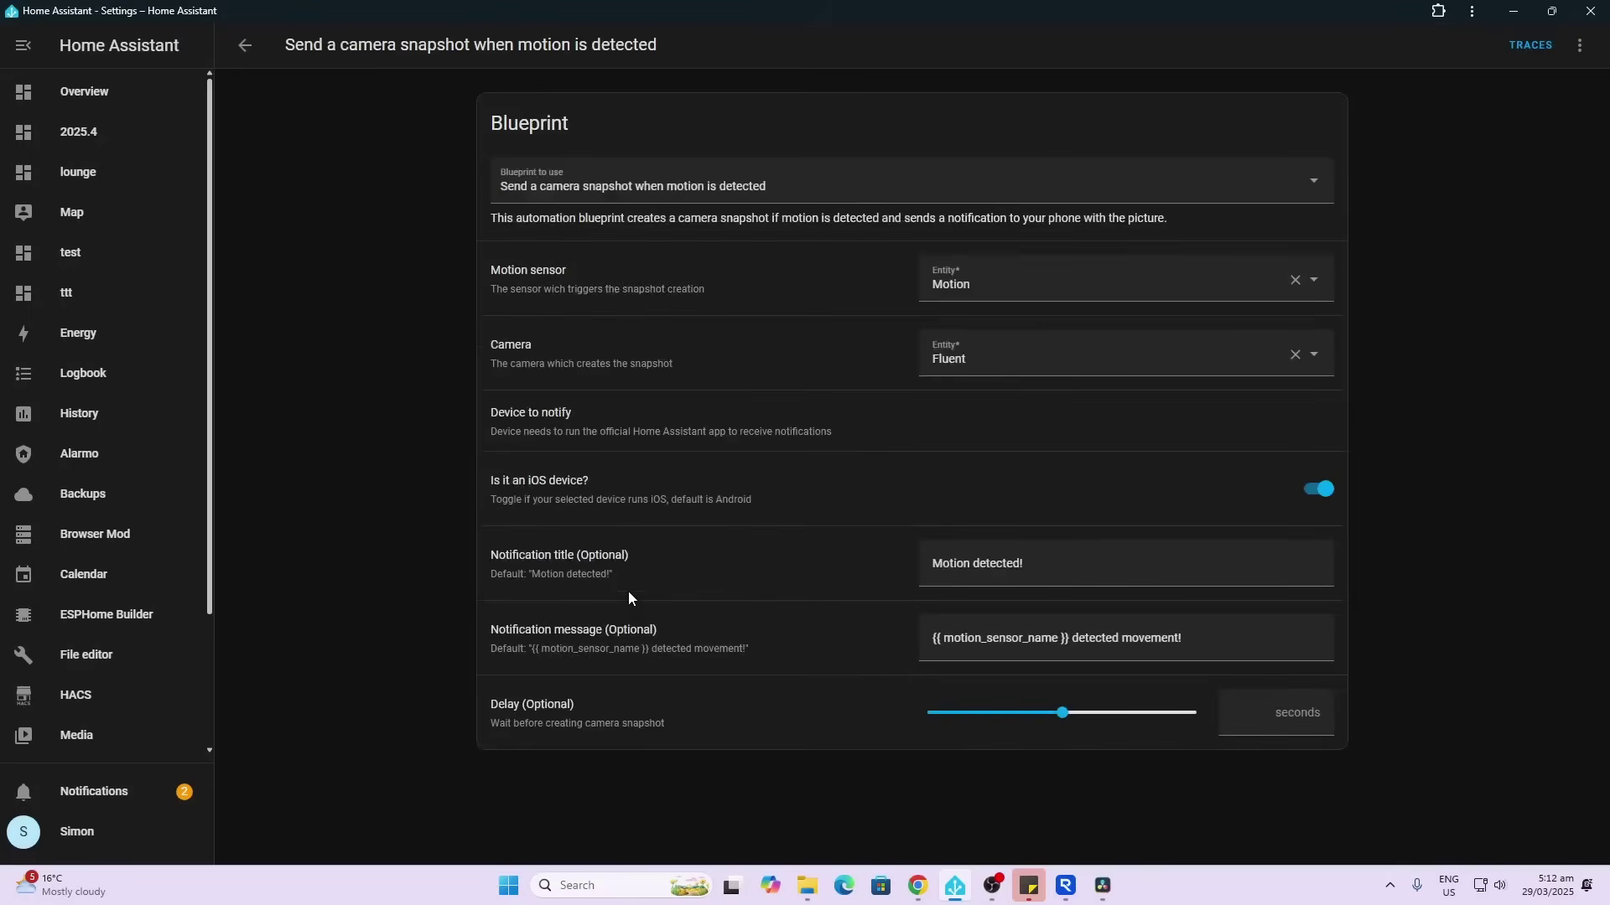
pyautogui.click(245, 44)
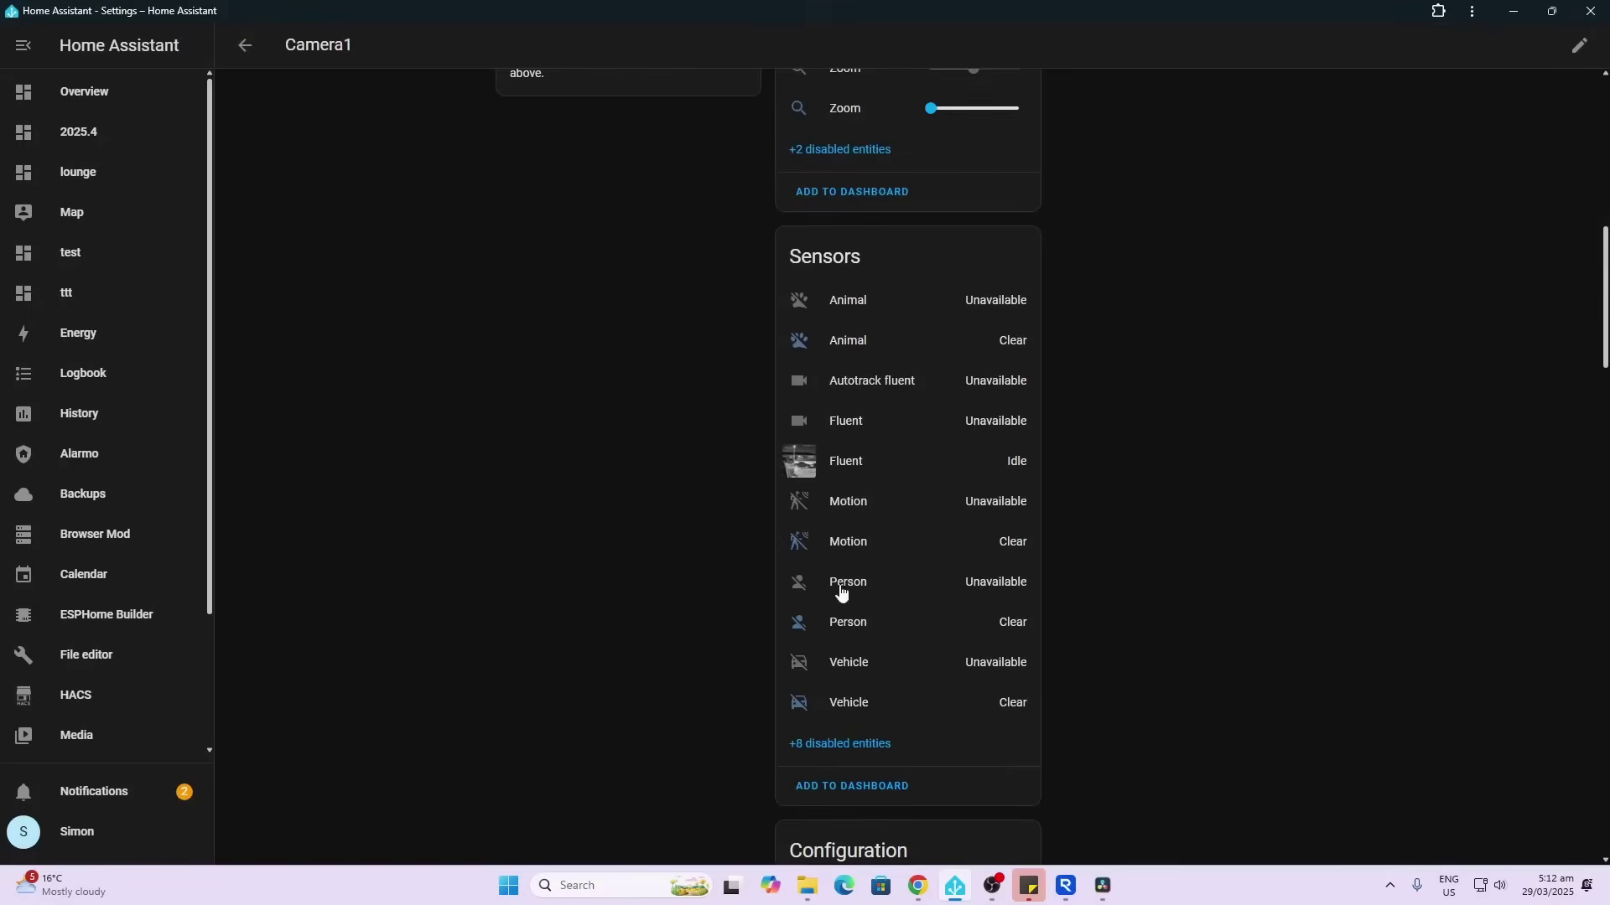
pyautogui.scroll(-10, 912, 600)
pyautogui.scroll(-7, 912, 602)
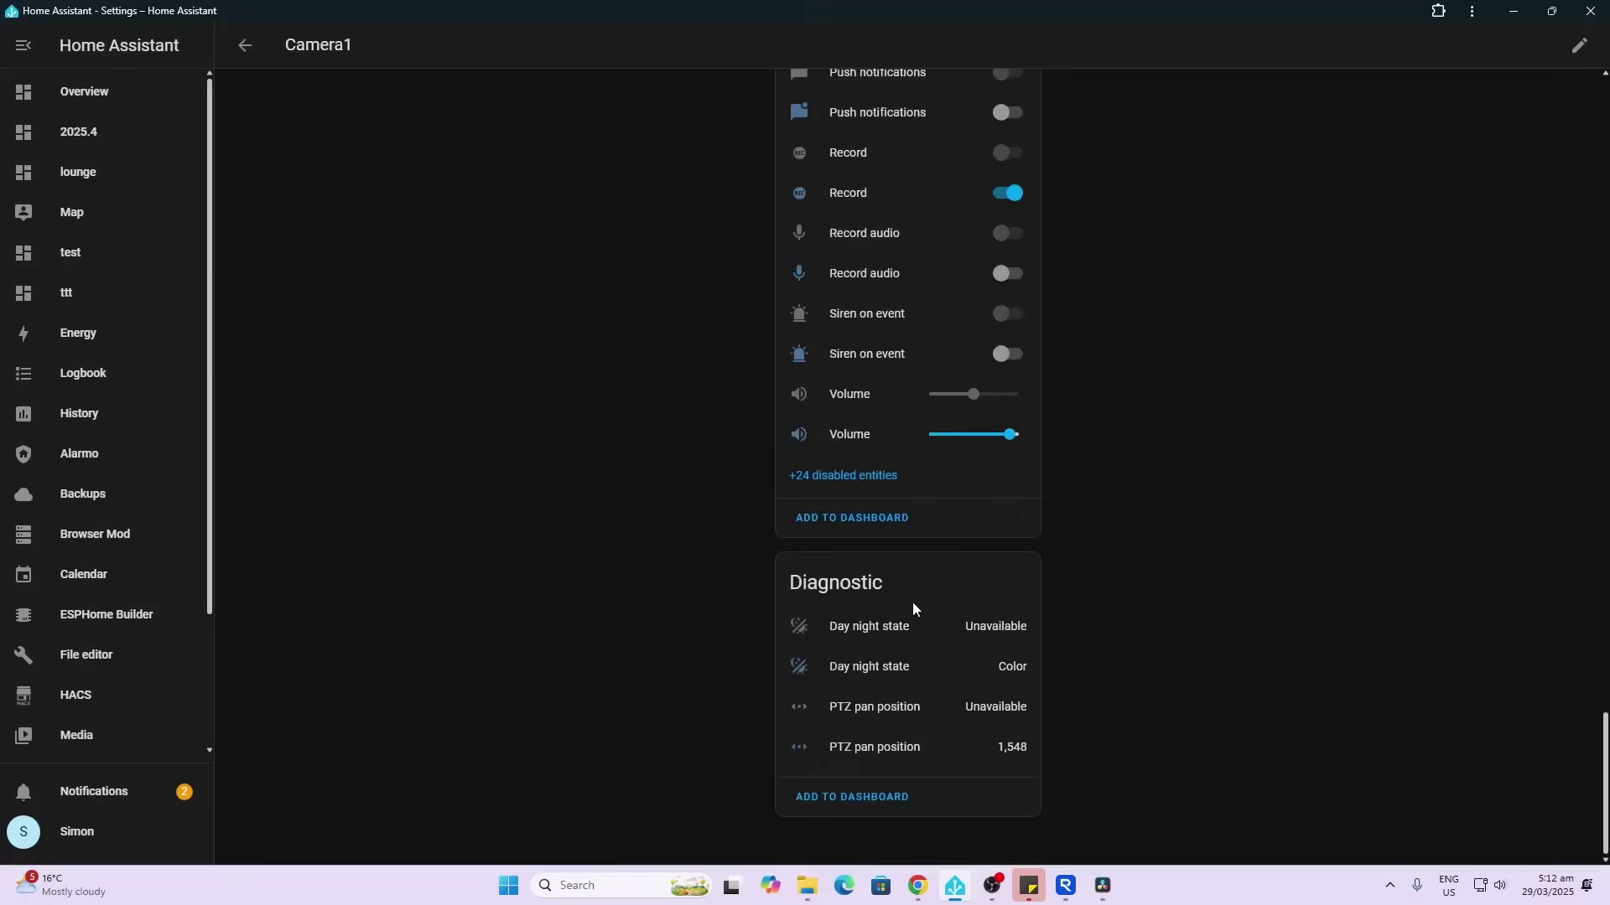
pyautogui.scroll(15, 912, 601)
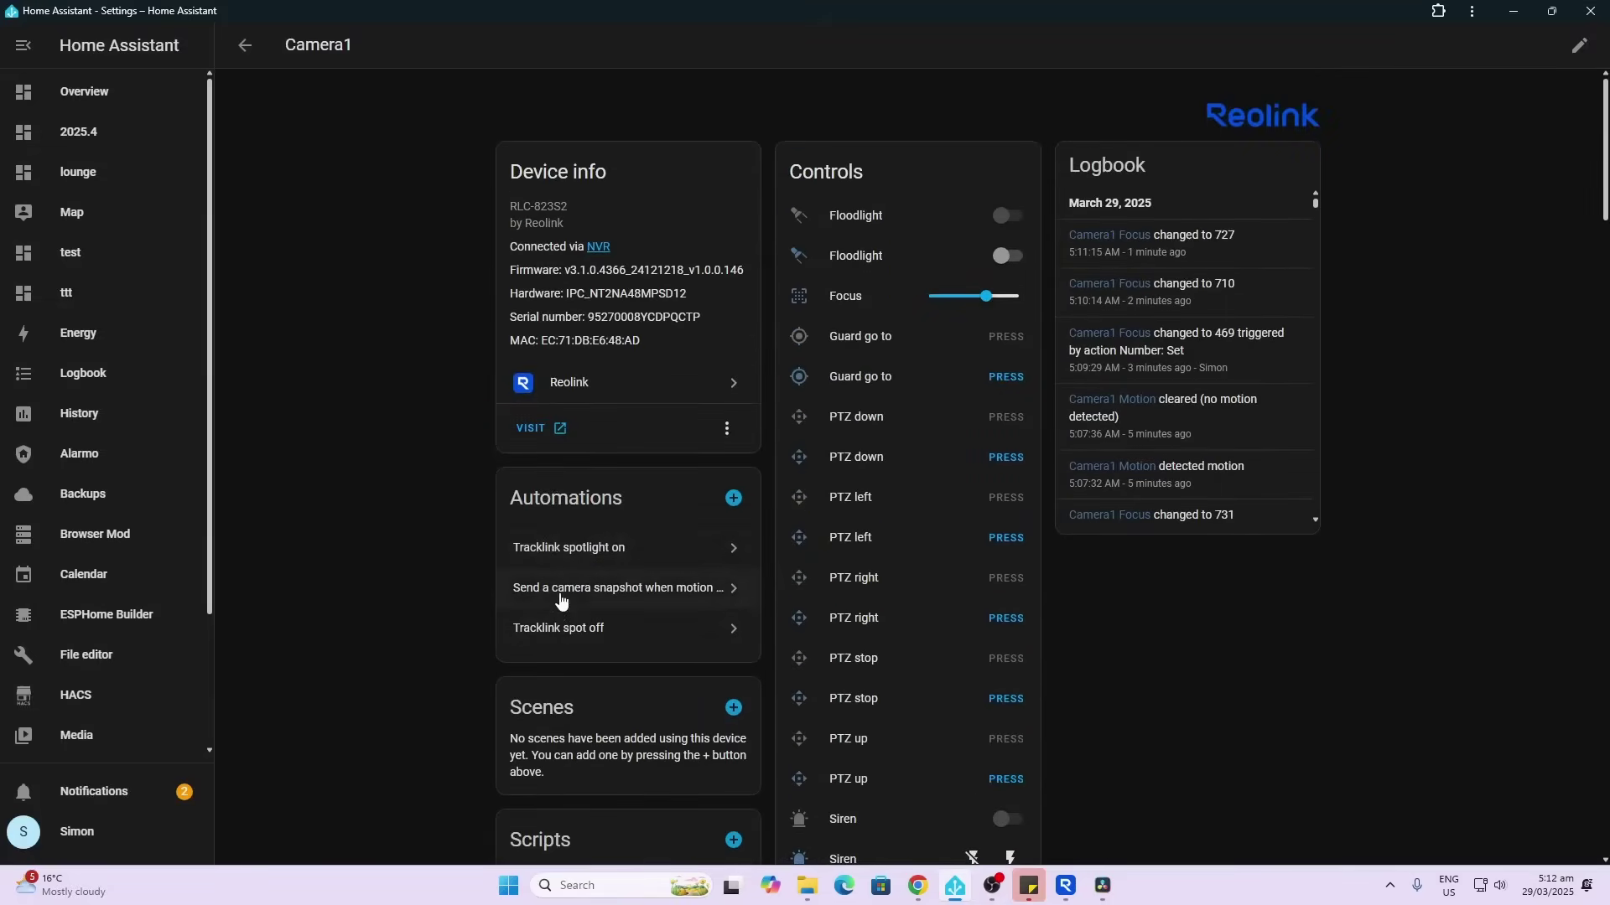
pyautogui.click(560, 596)
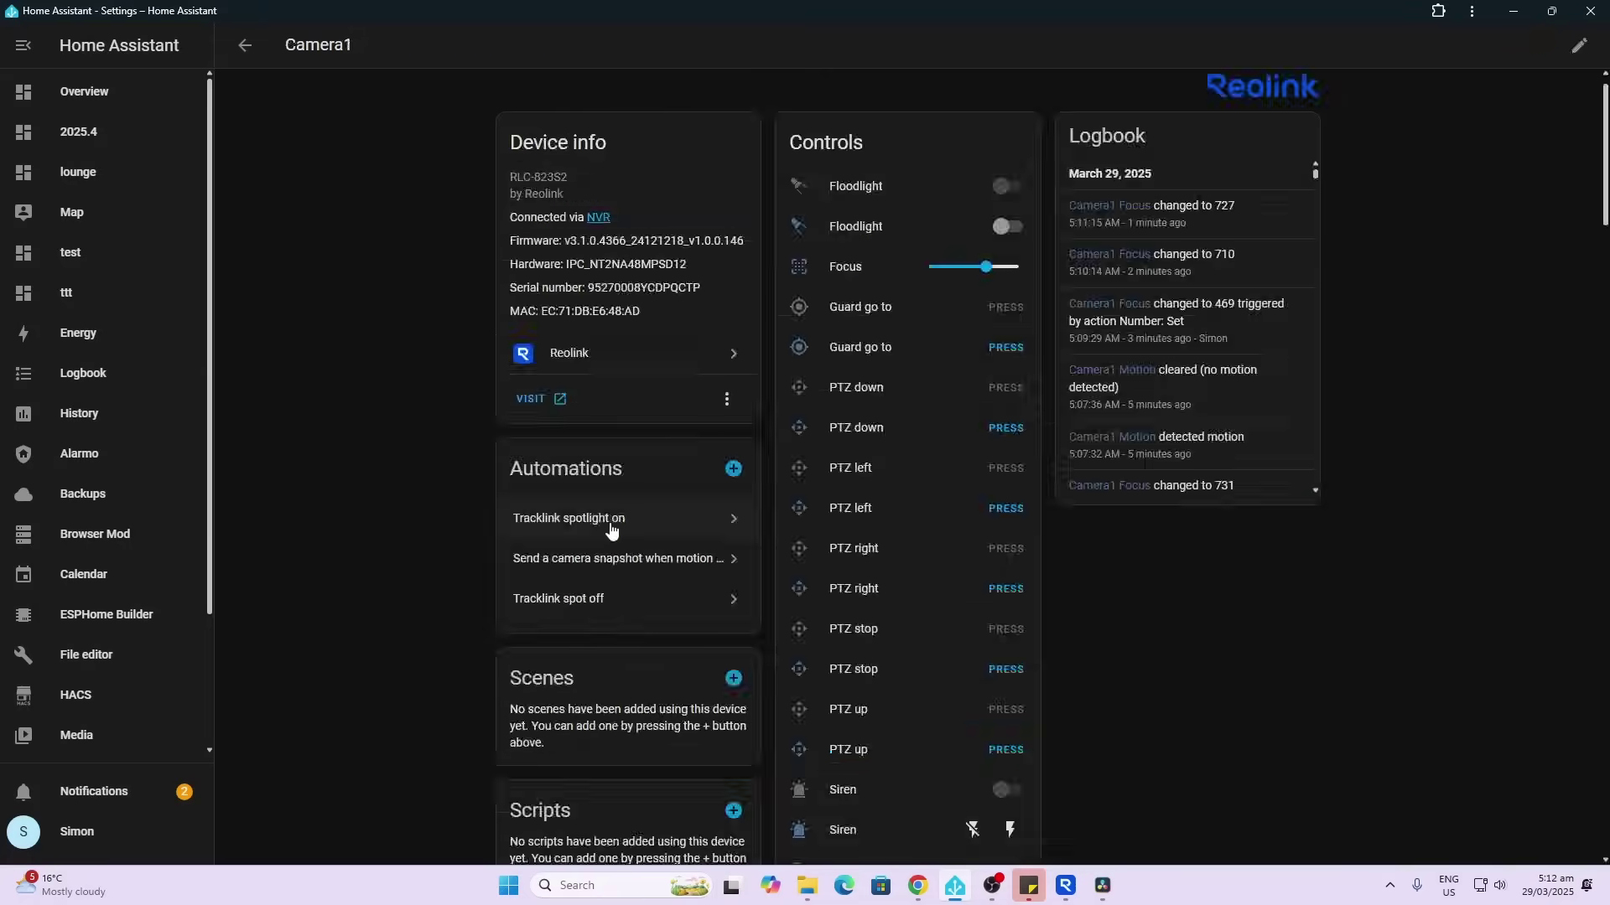
pyautogui.scroll(-2, 587, 553)
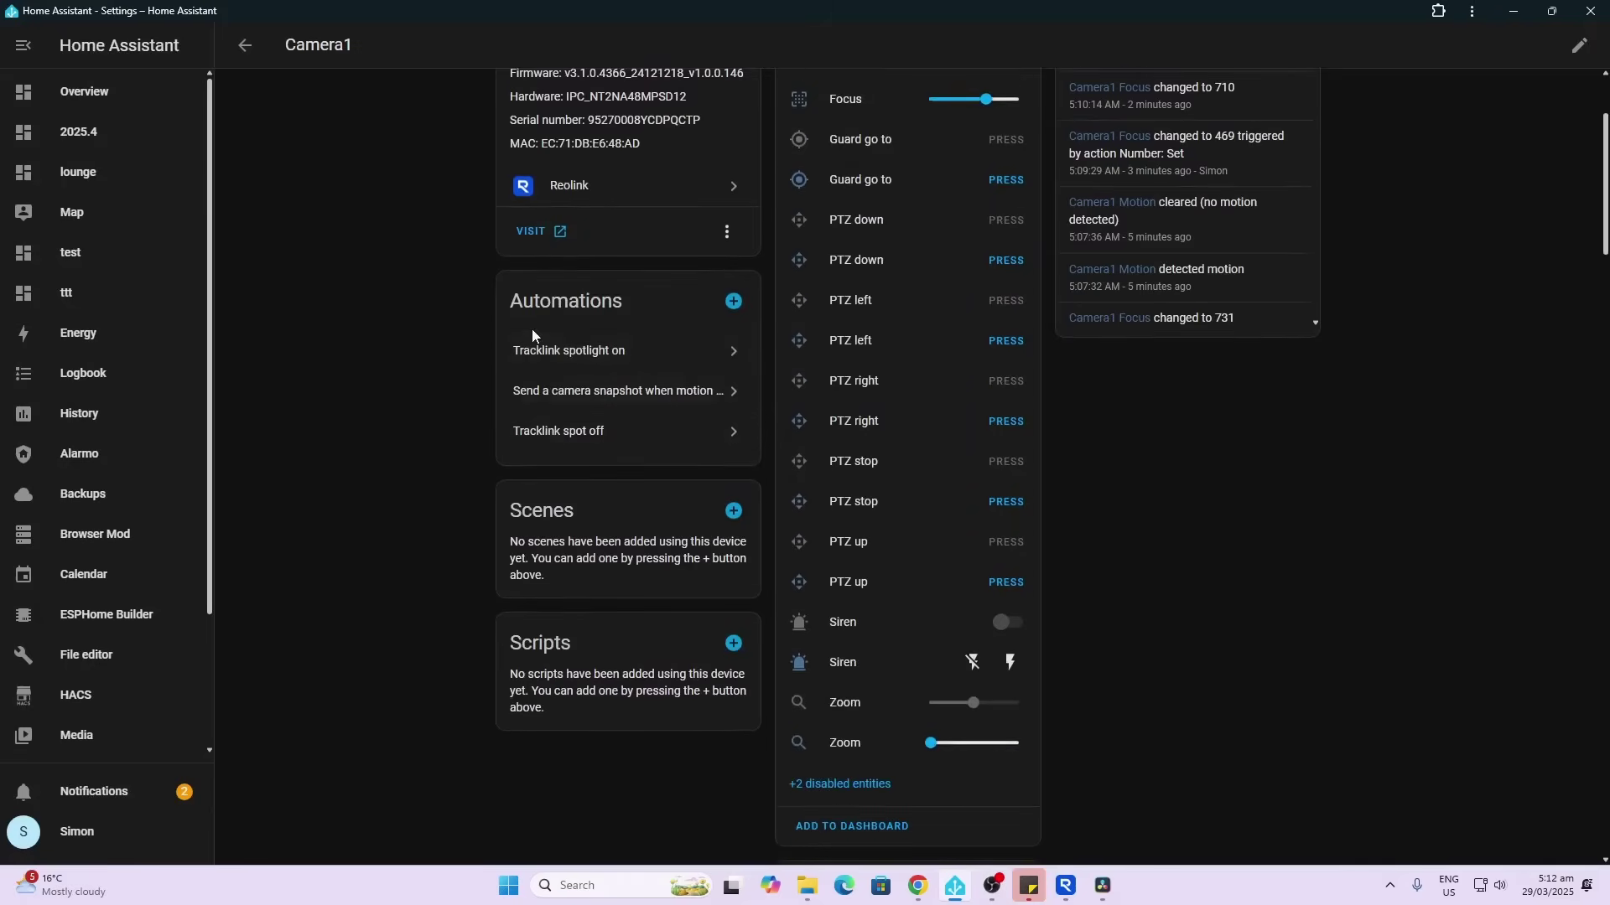
# Open the snapshot-on-motion automation and check its Motion sensor choices and 30-second delay.
pyautogui.click(599, 394)
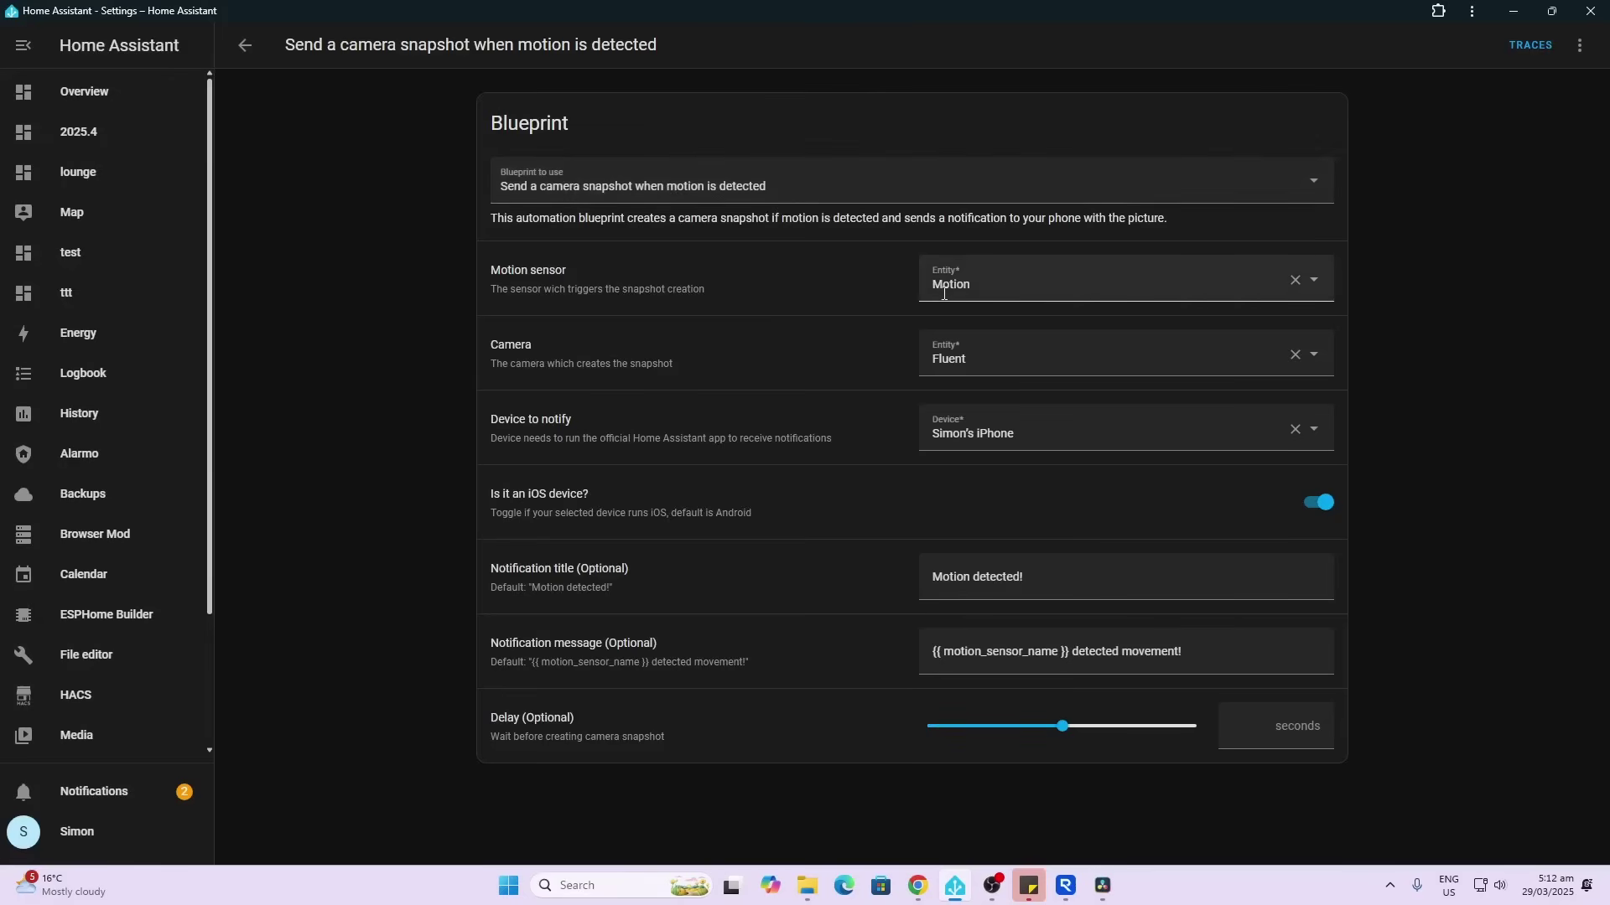
pyautogui.click(1313, 282)
pyautogui.press('Escape')
pyautogui.click(1062, 726)
# Leave the automation editor and turn off vehicle auto tracking in Camera1's Motion Detection settings.
pyautogui.click(244, 46)
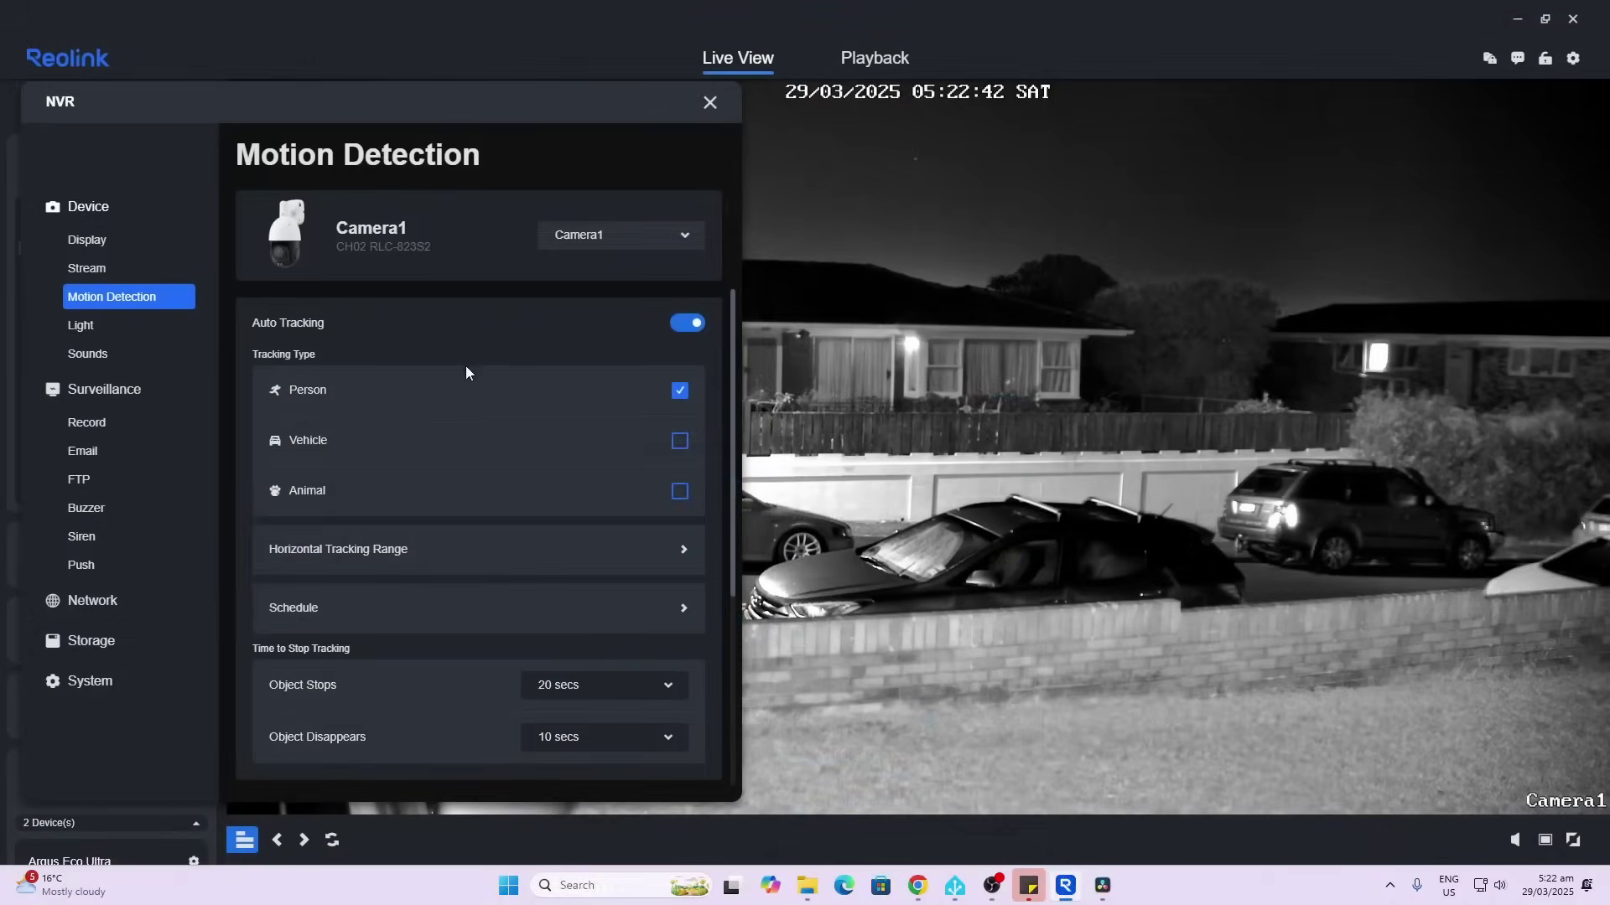
pyautogui.scroll(-2, 466, 365)
pyautogui.scroll(2, 465, 366)
pyautogui.click(680, 445)
# Check the Horizontal Tracking Range and the Object Stops (20 secs) and Object Disappears timings.
pyautogui.scroll(-1, 435, 508)
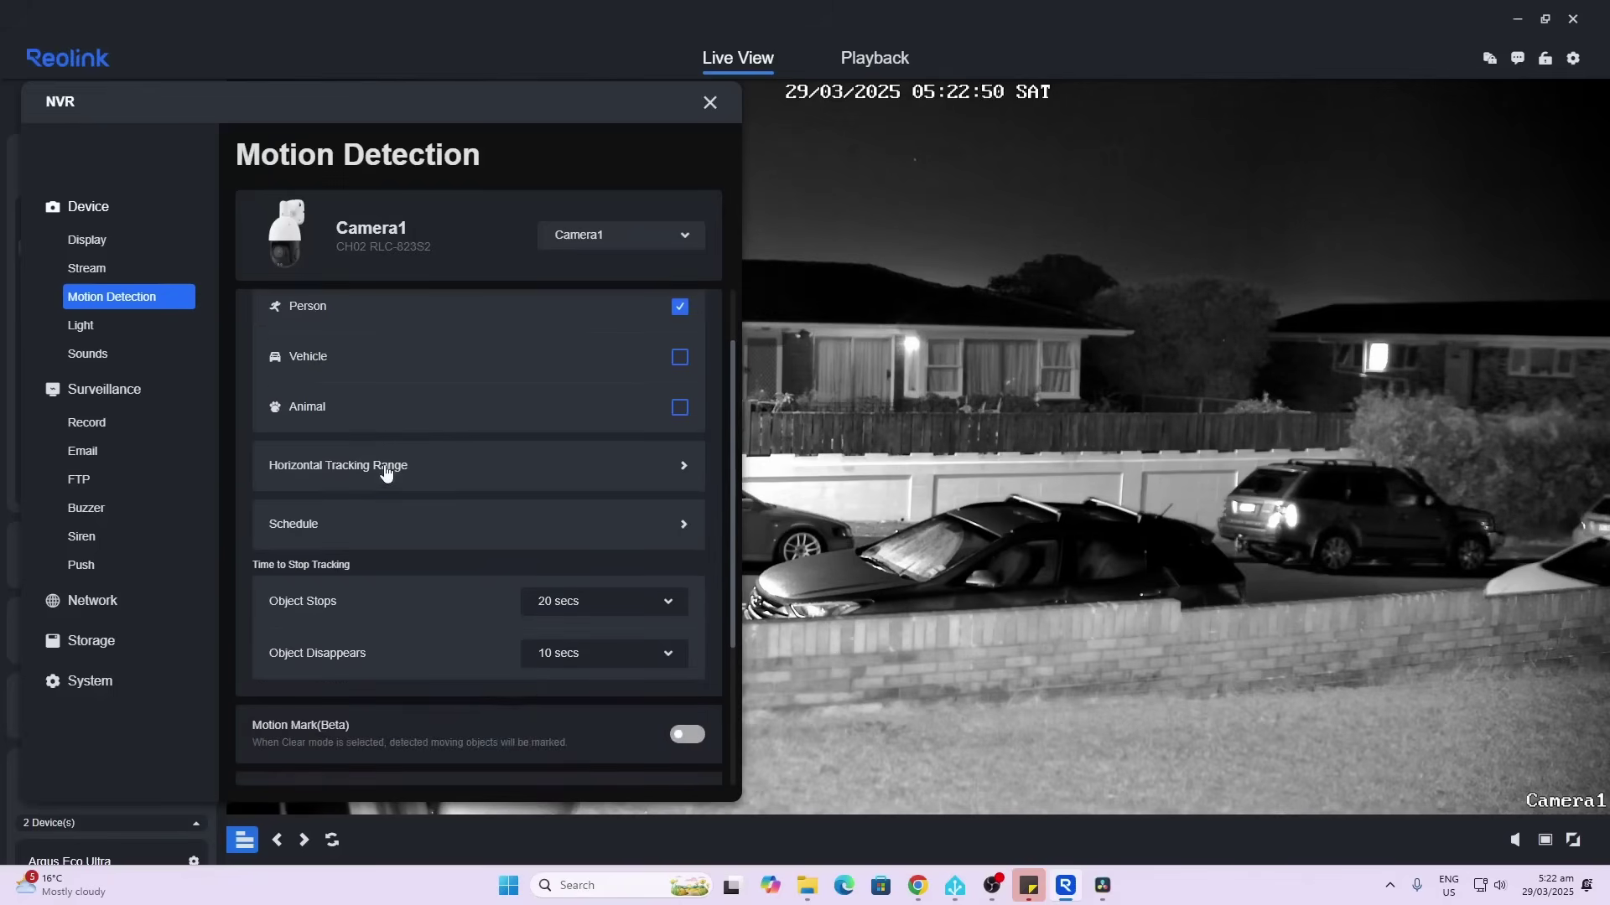
pyautogui.click(416, 473)
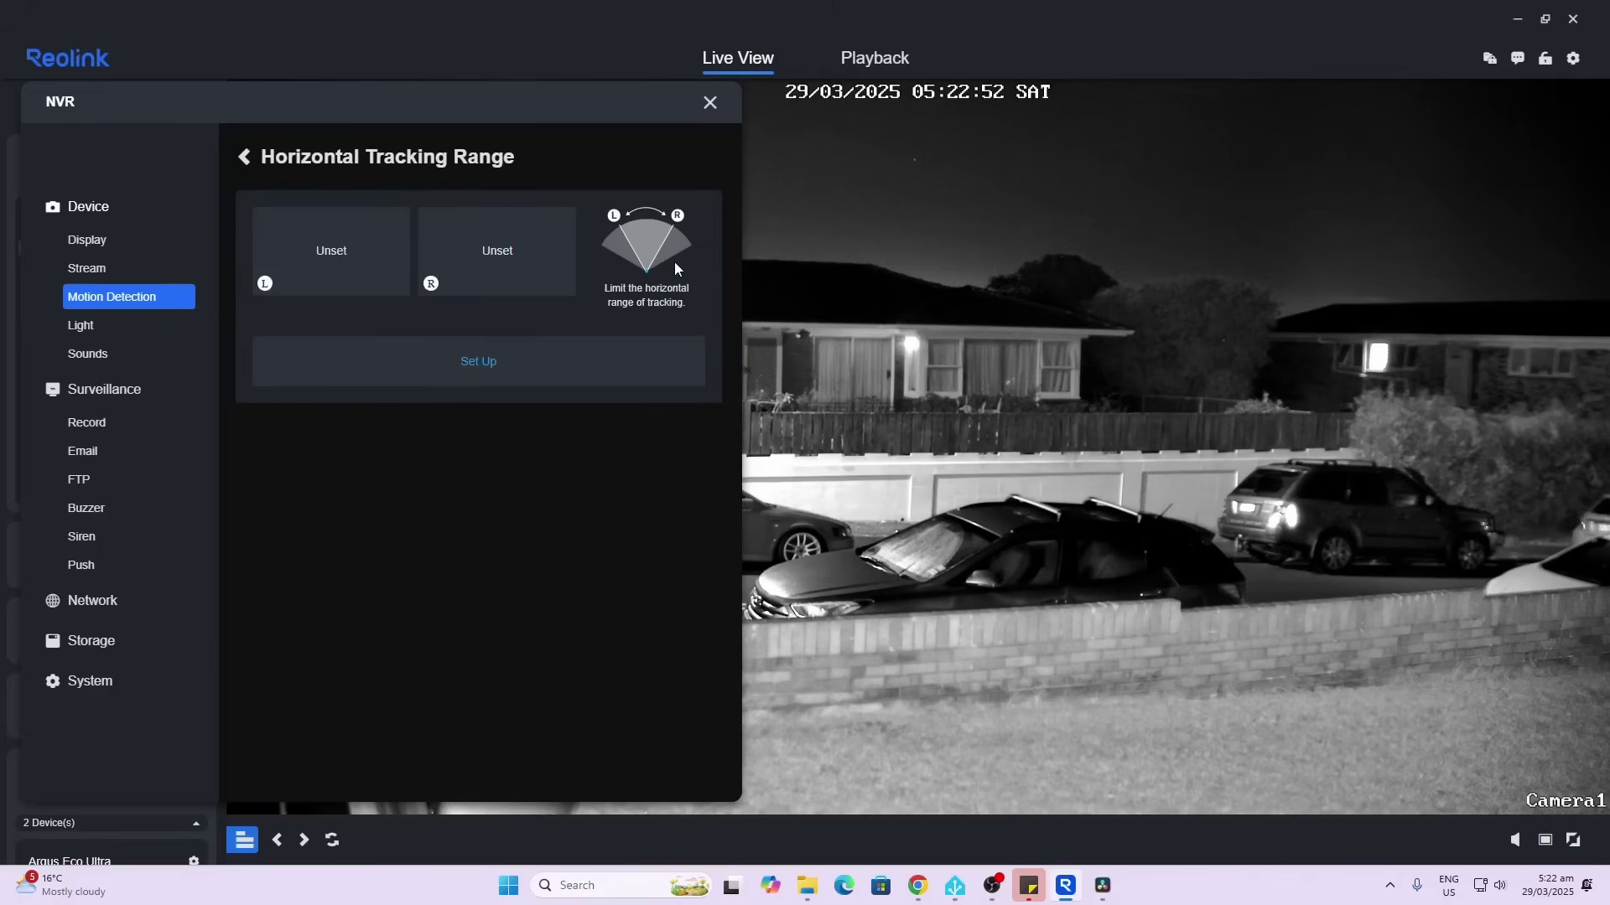
pyautogui.click(244, 157)
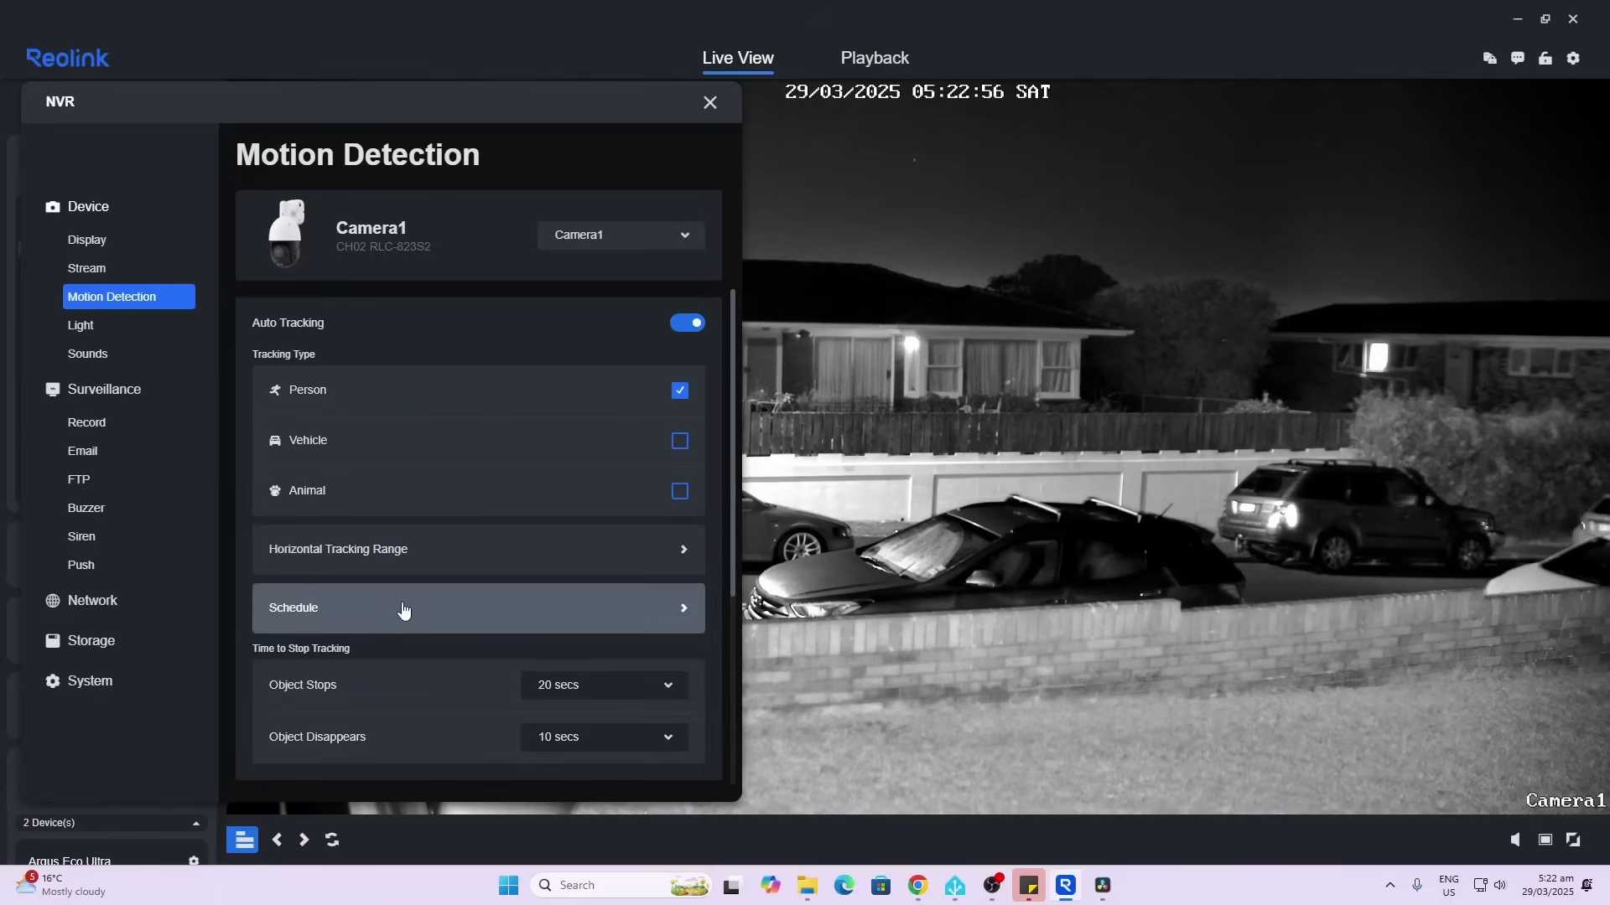
pyautogui.scroll(-2, 403, 609)
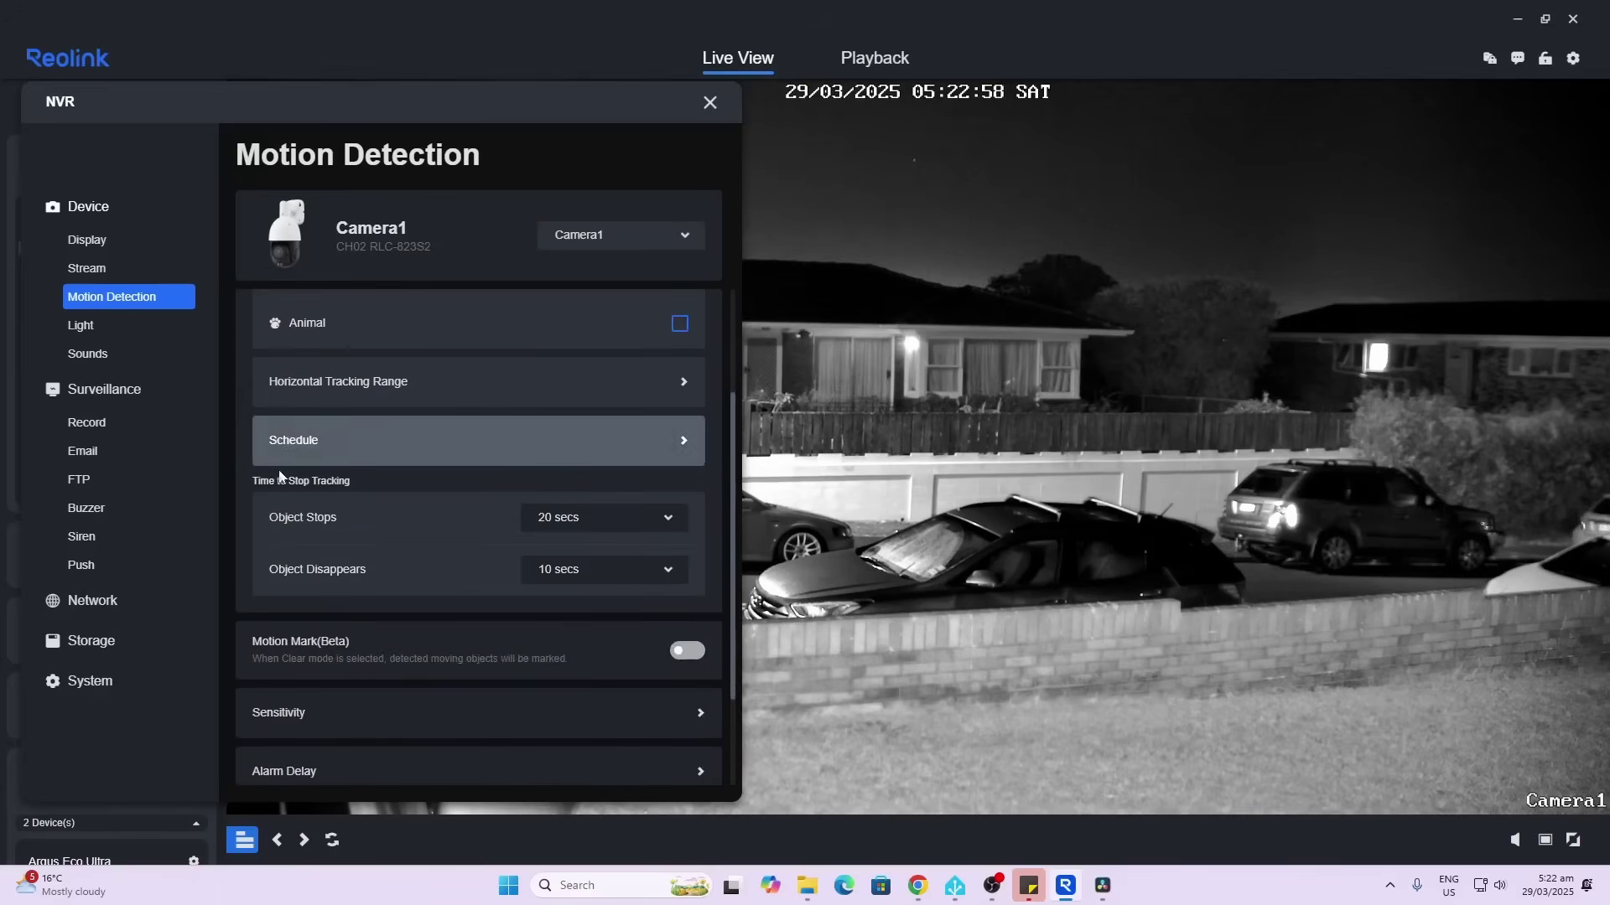
pyautogui.click(671, 520)
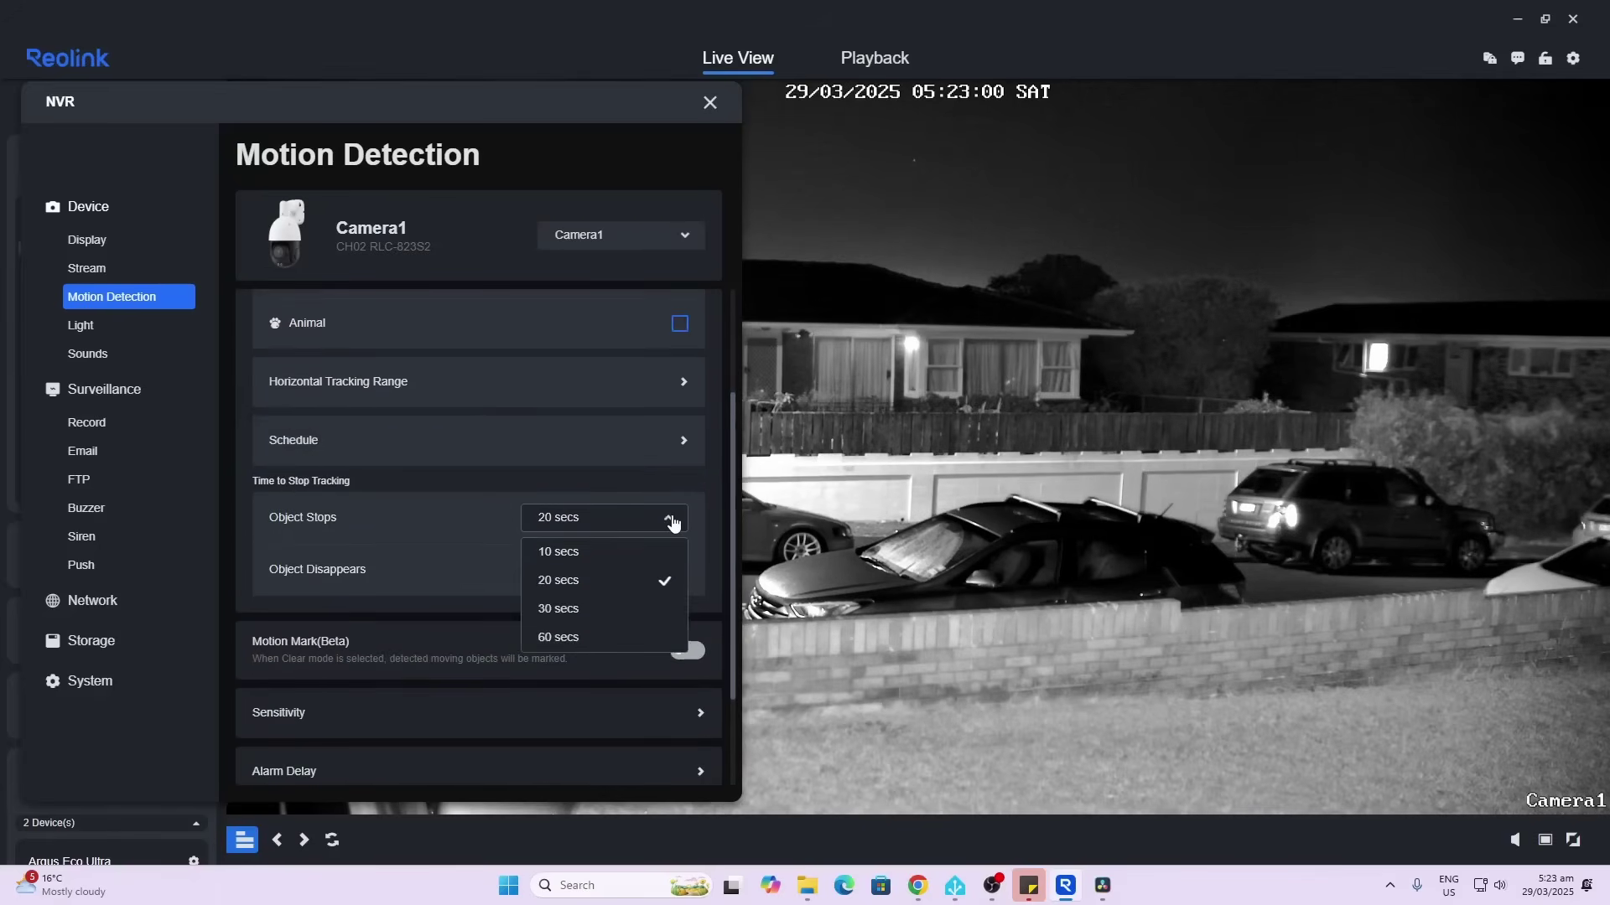
pyautogui.click(469, 538)
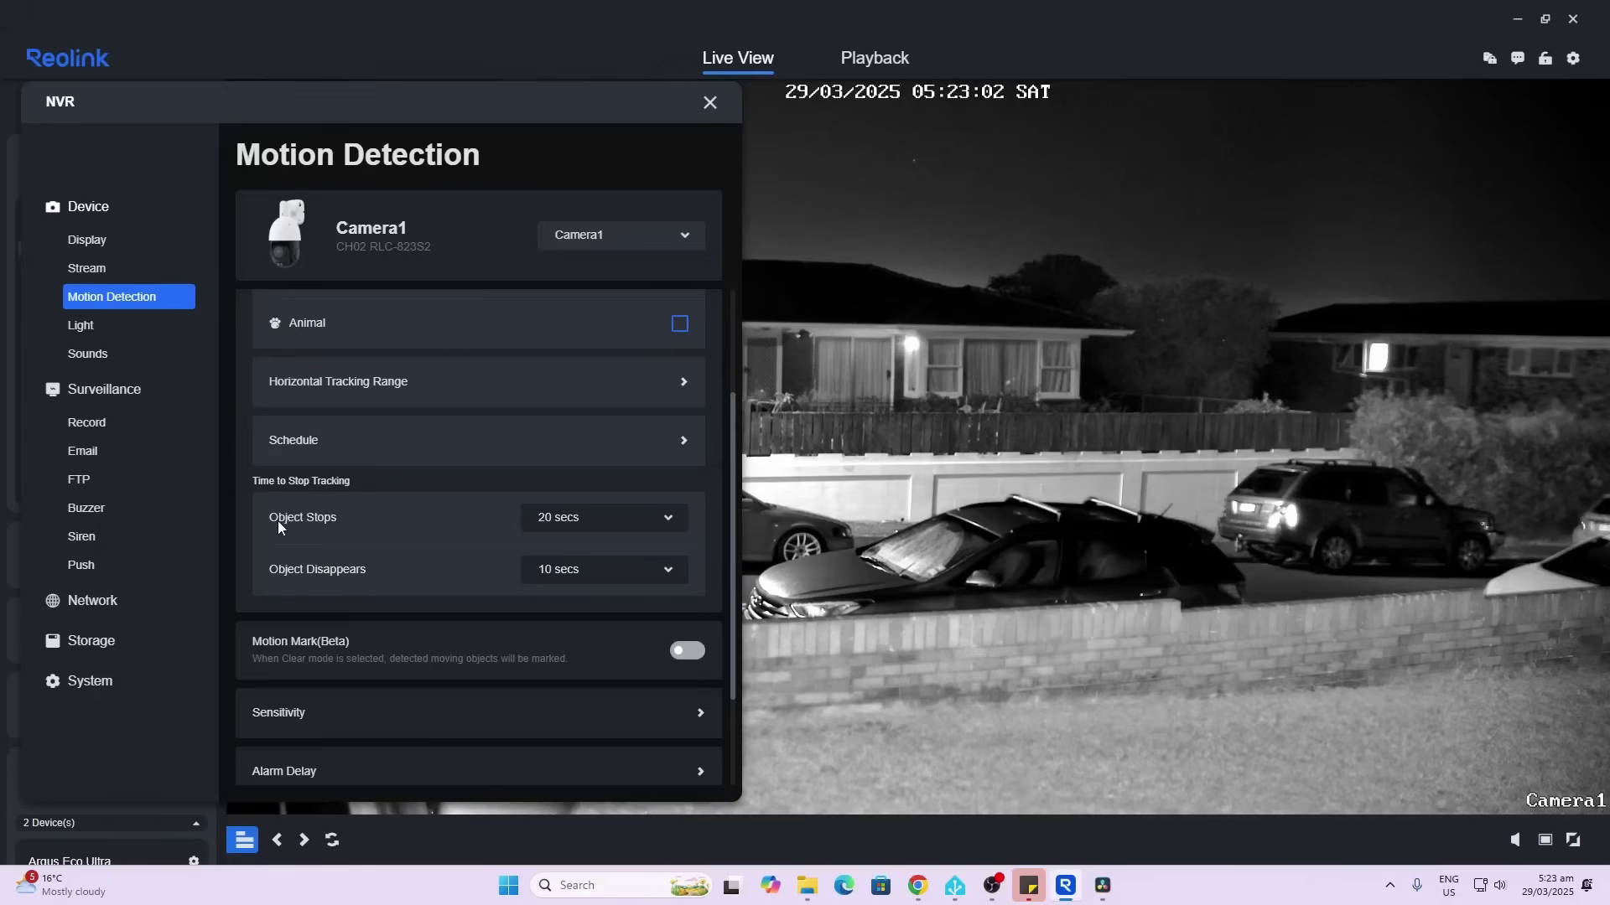
pyautogui.click(672, 574)
pyautogui.click(358, 571)
pyautogui.scroll(-2, 359, 571)
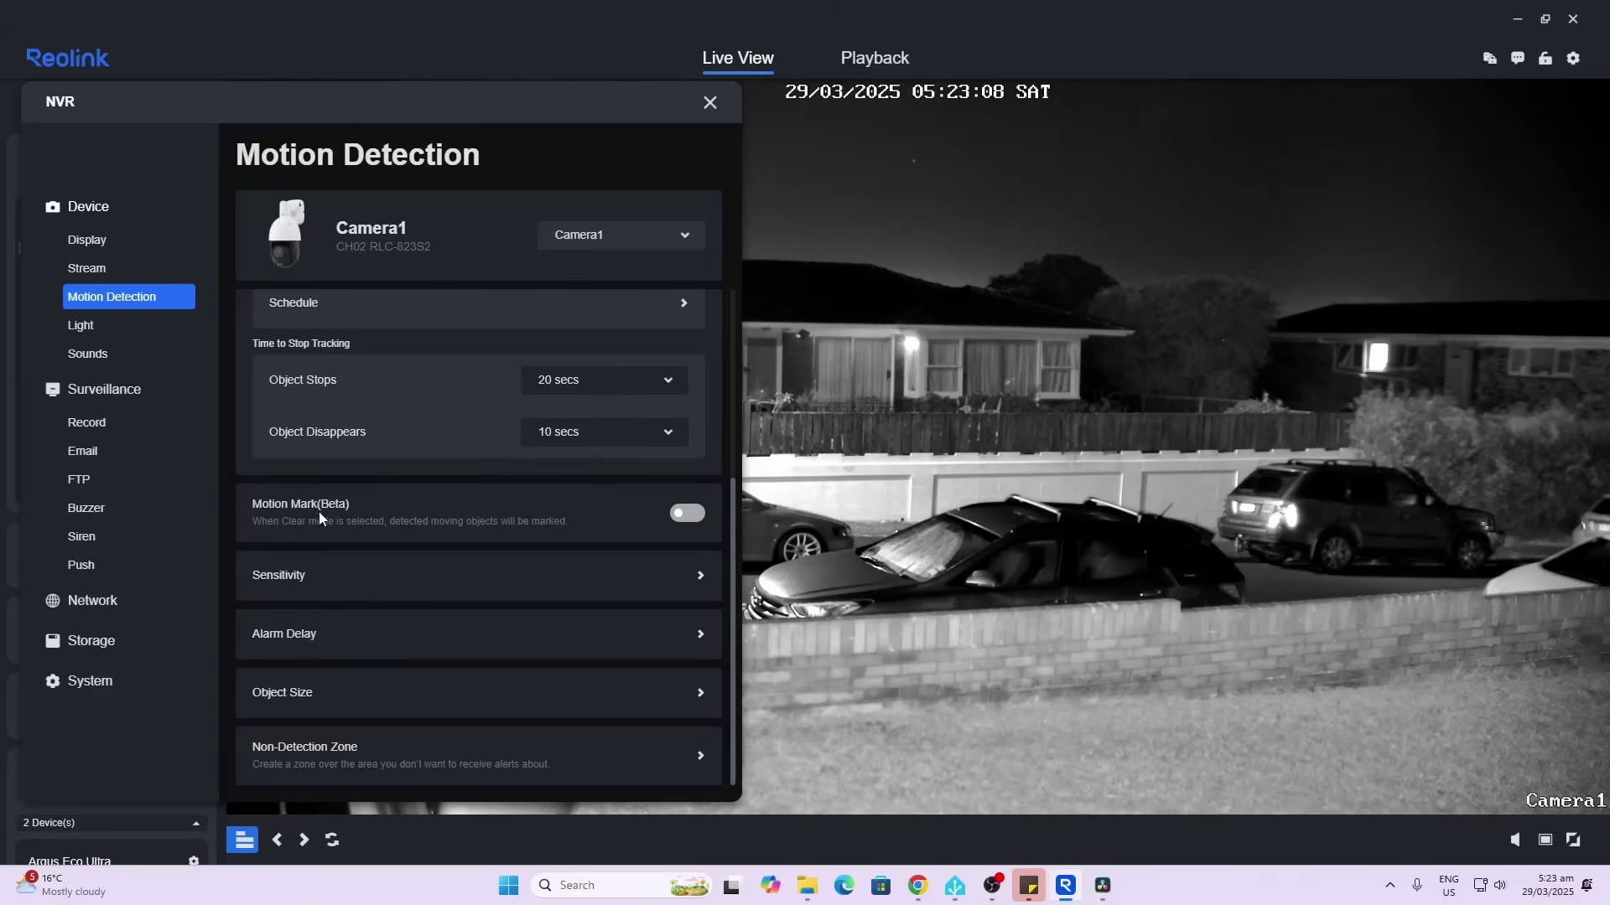
pyautogui.click(686, 514)
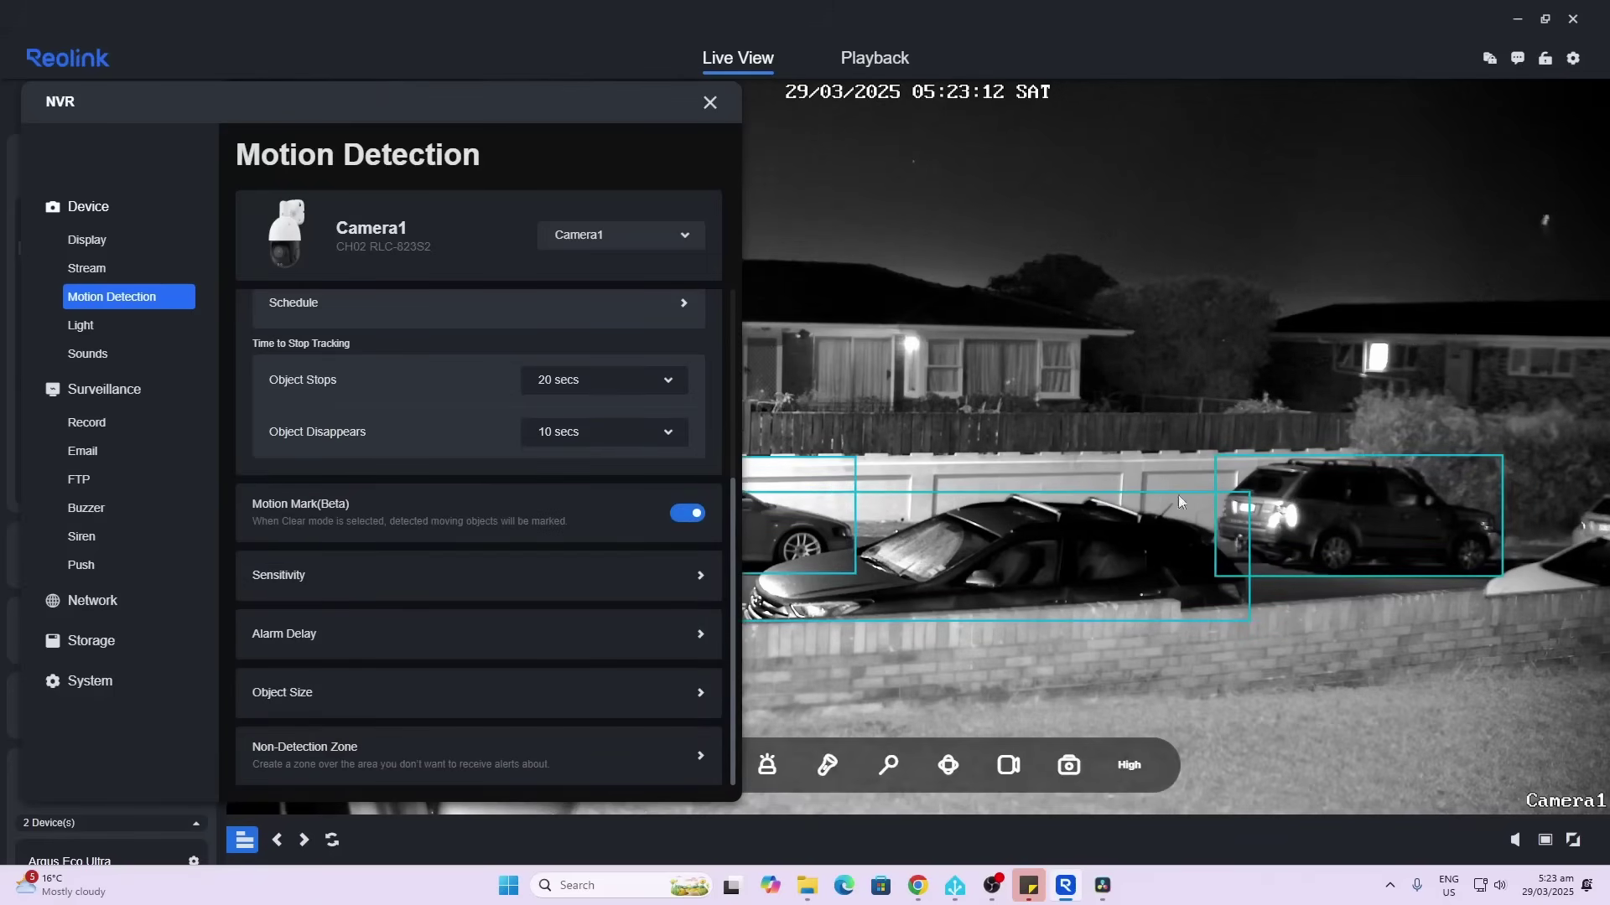
# Turn motion marking off and check the per-object Smart Detection sensitivities.
pyautogui.click(689, 515)
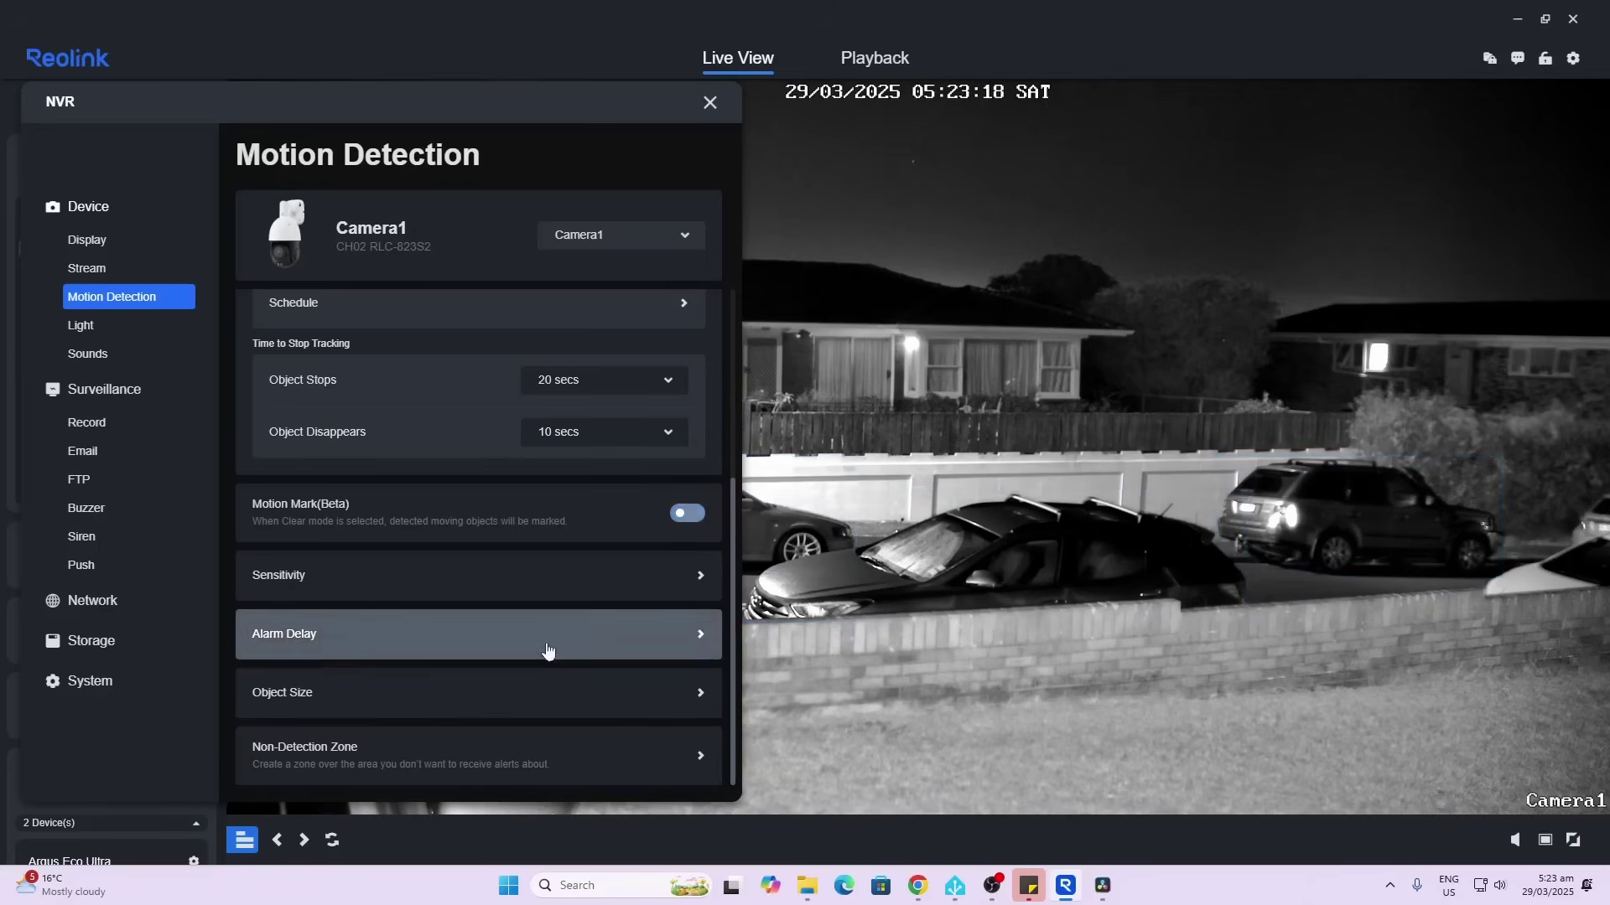
pyautogui.click(287, 579)
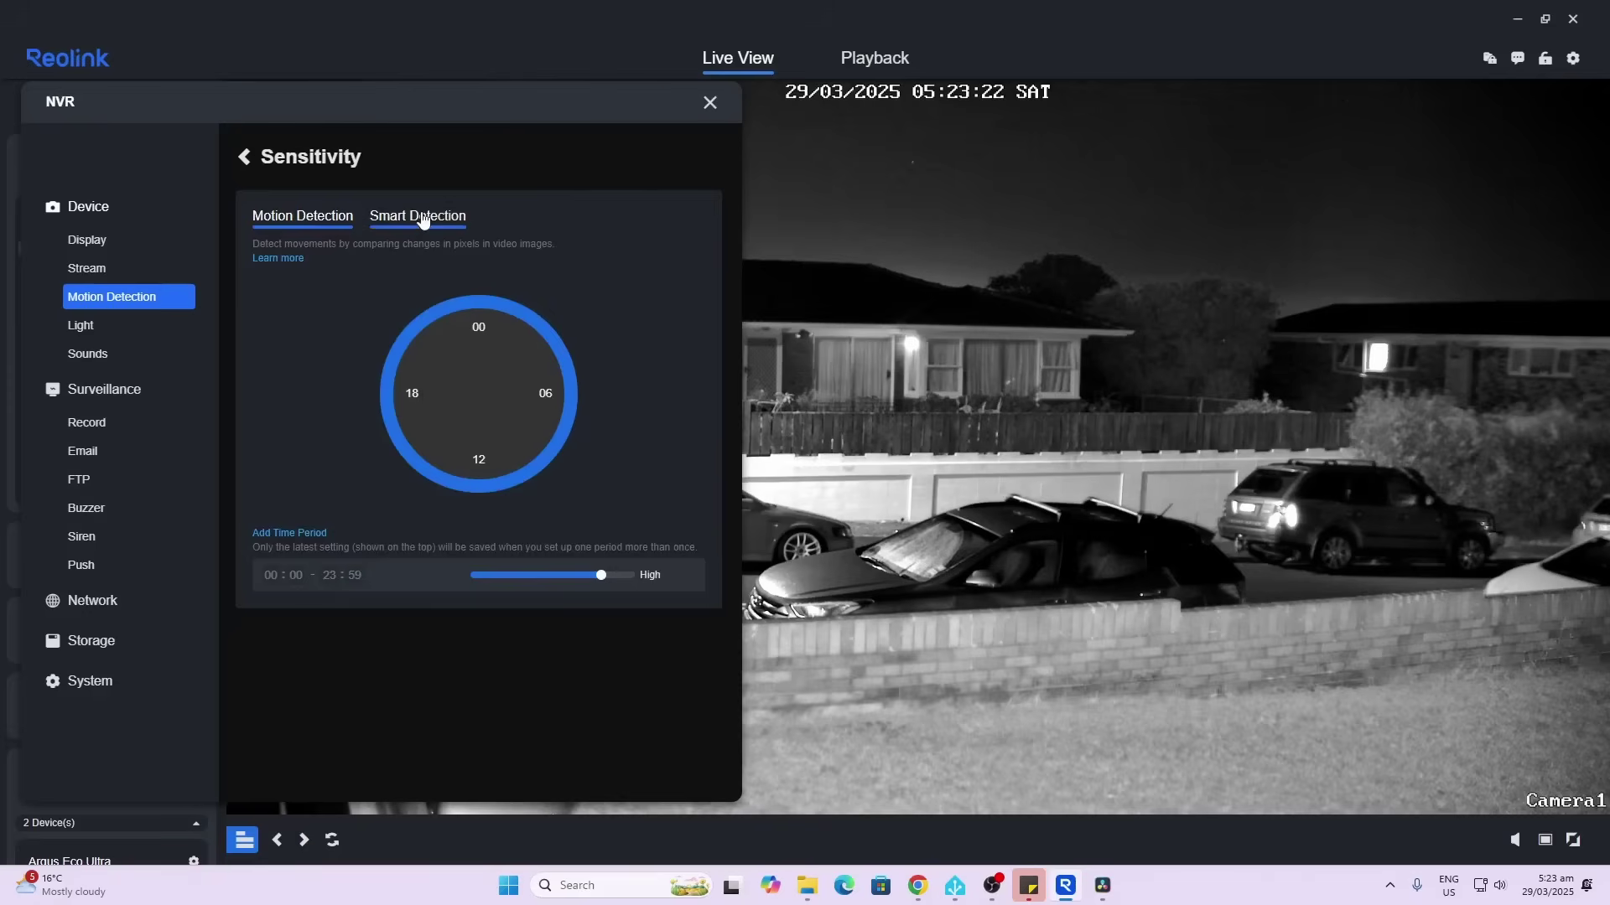
pyautogui.click(424, 221)
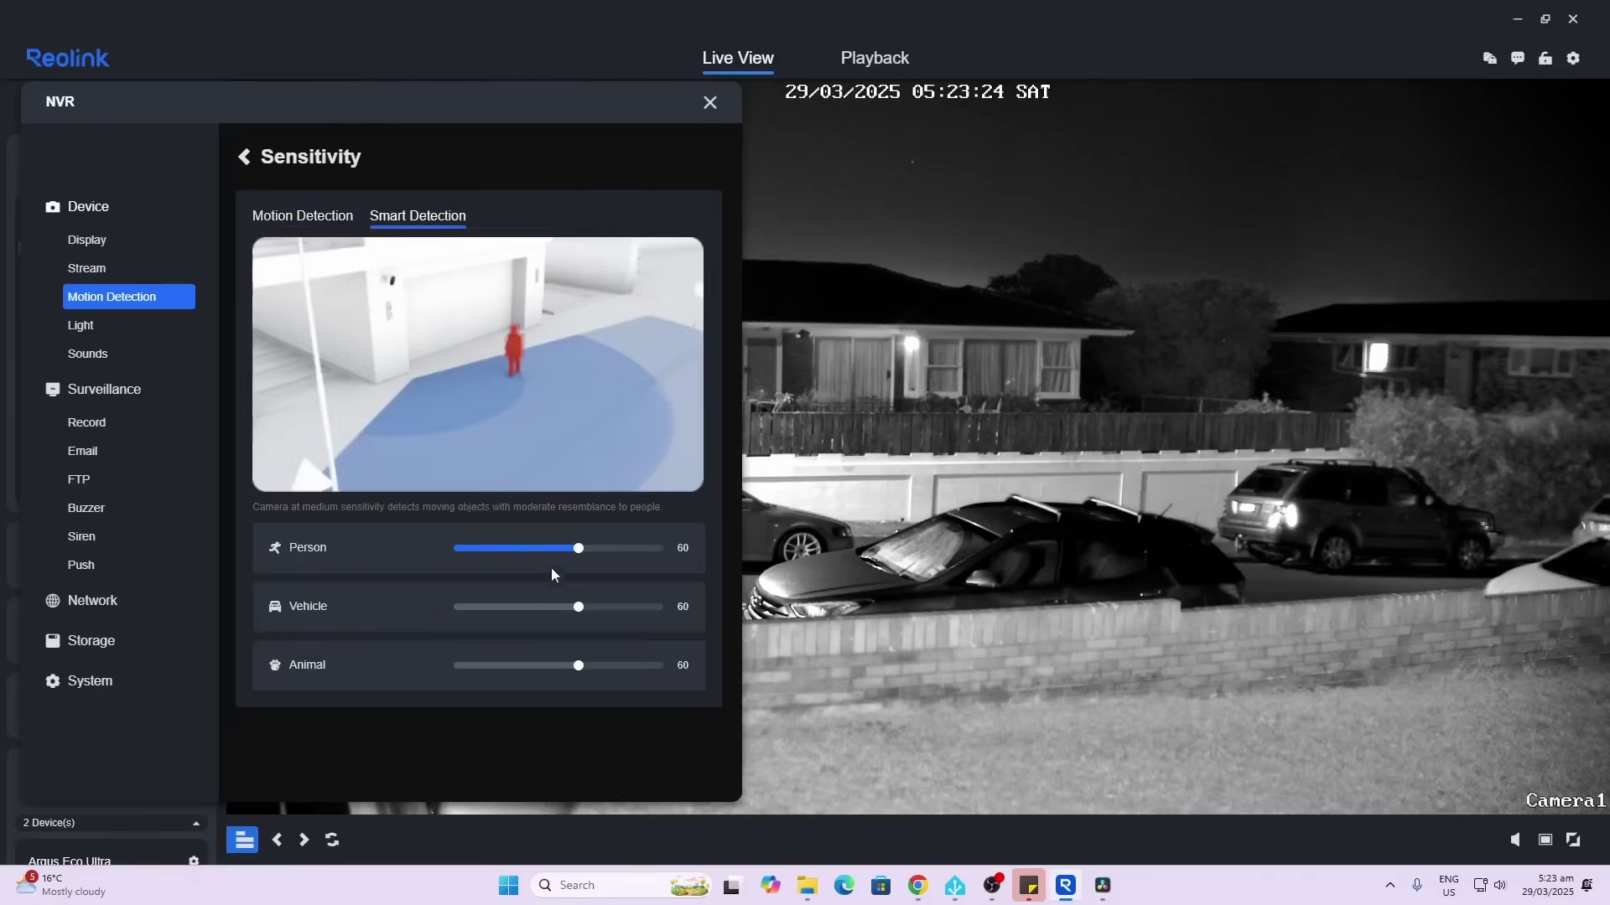
pyautogui.click(242, 163)
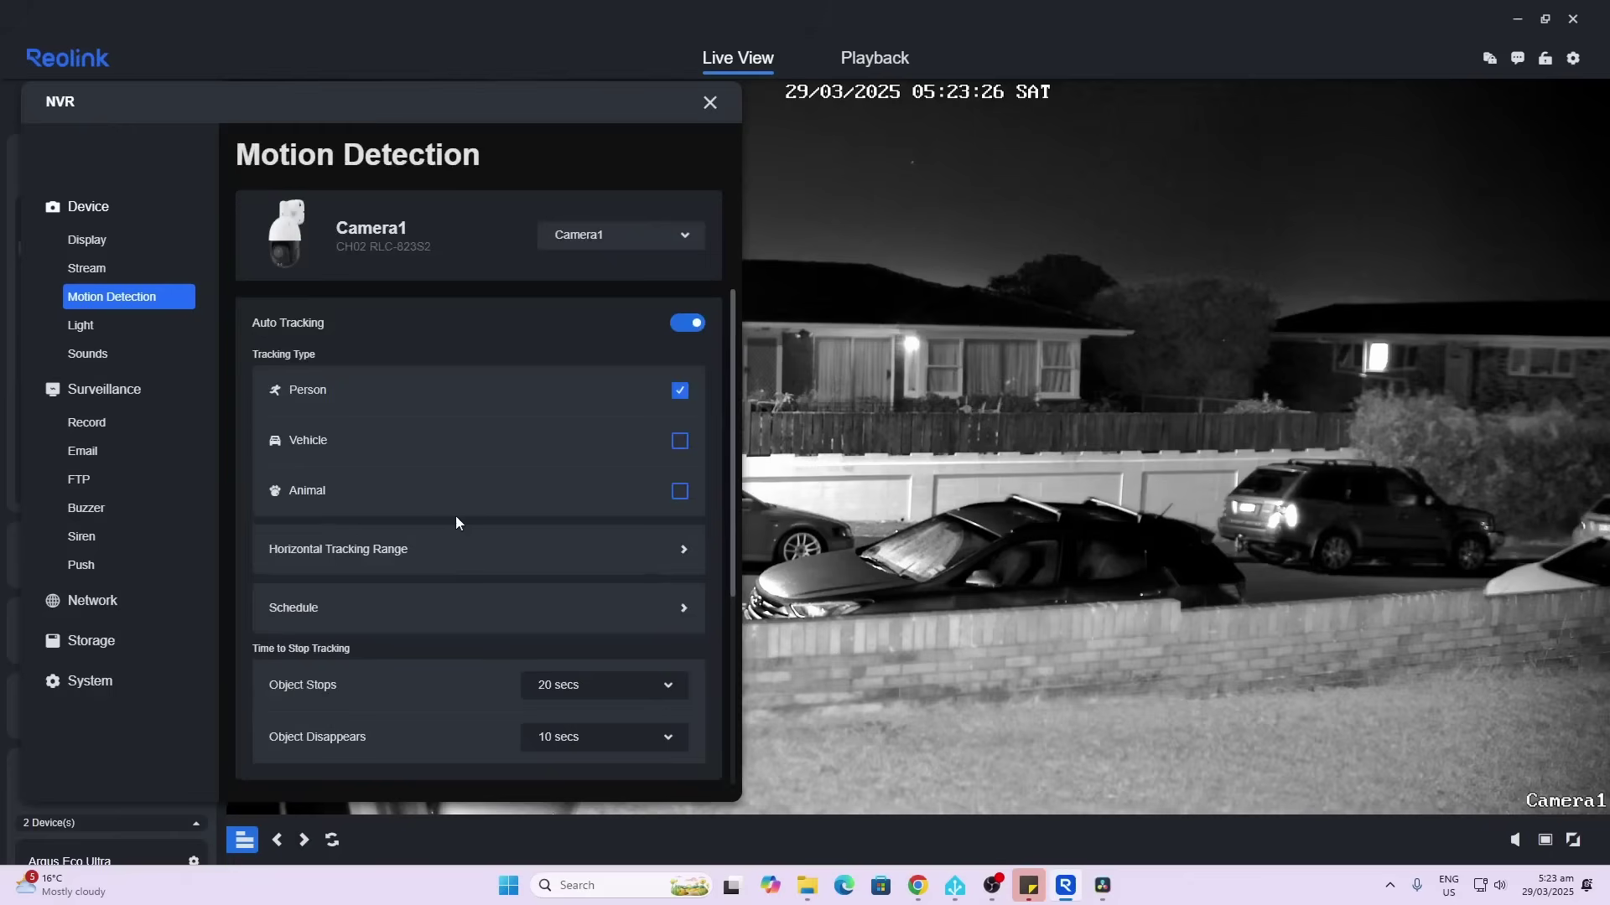
# Open the Object Size limits for Person, Vehicle and Animal.
pyautogui.scroll(-5, 456, 510)
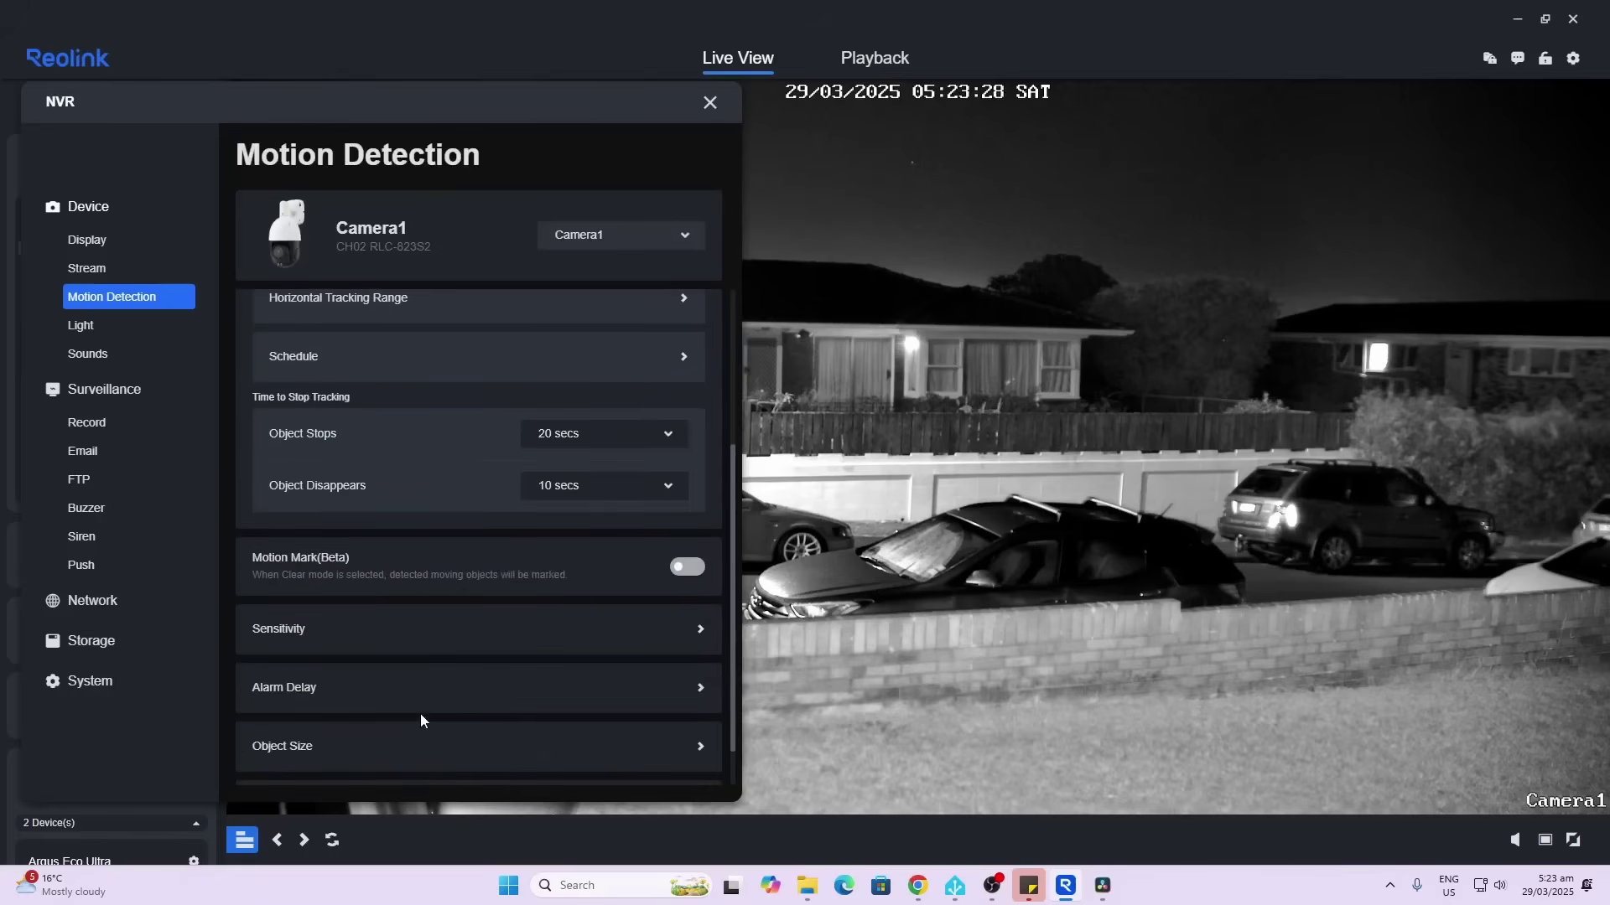
pyautogui.scroll(-1, 419, 700)
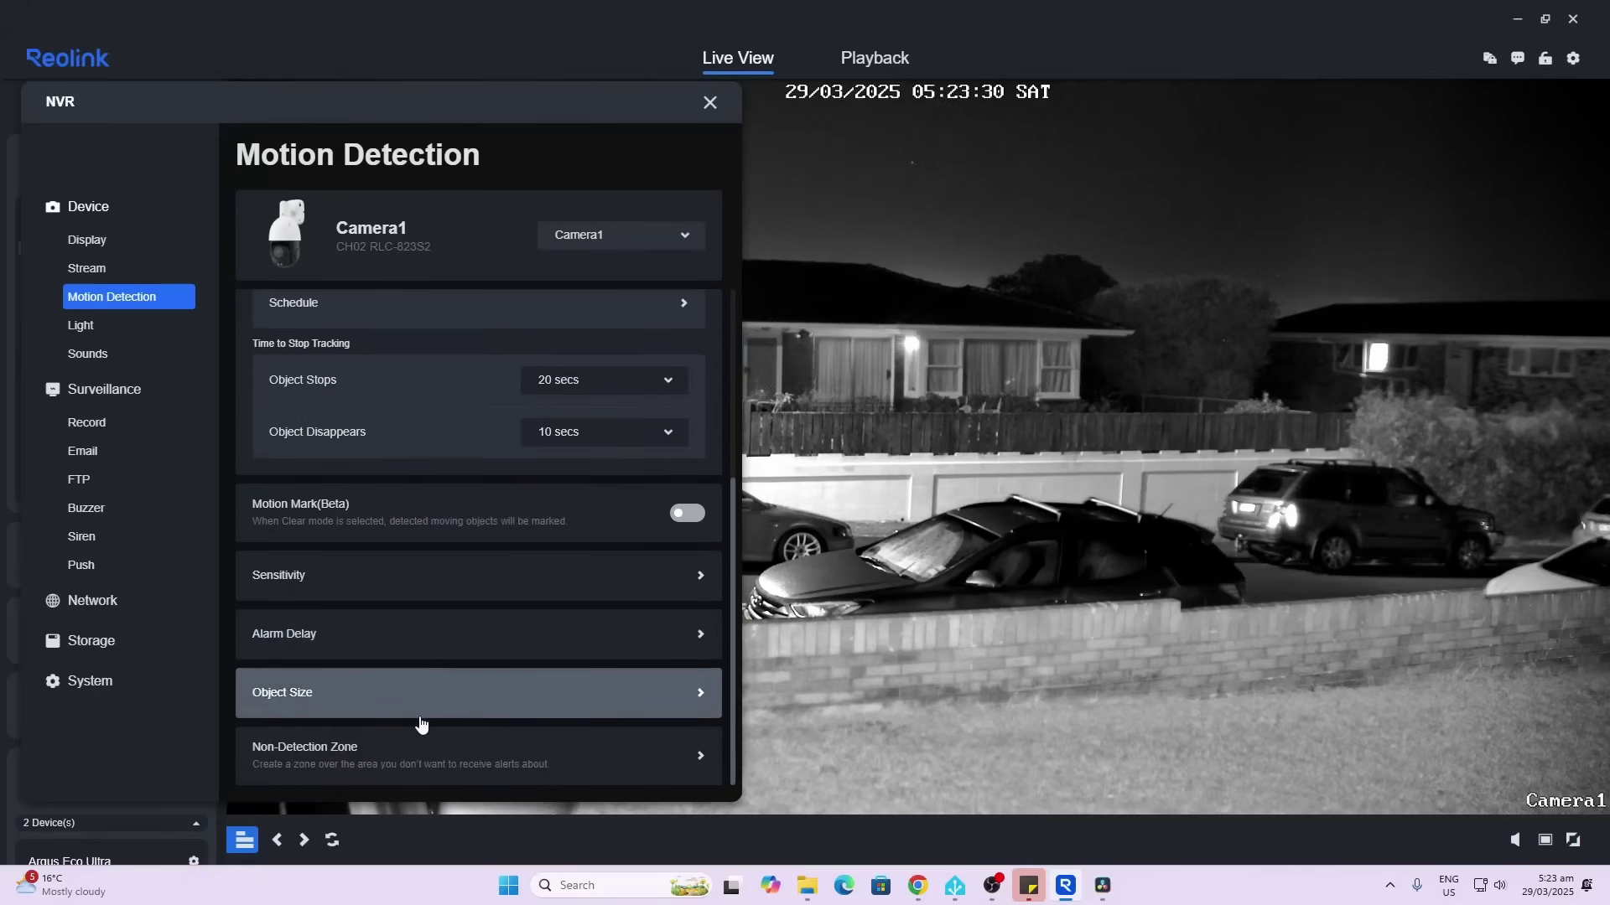
pyautogui.click(419, 695)
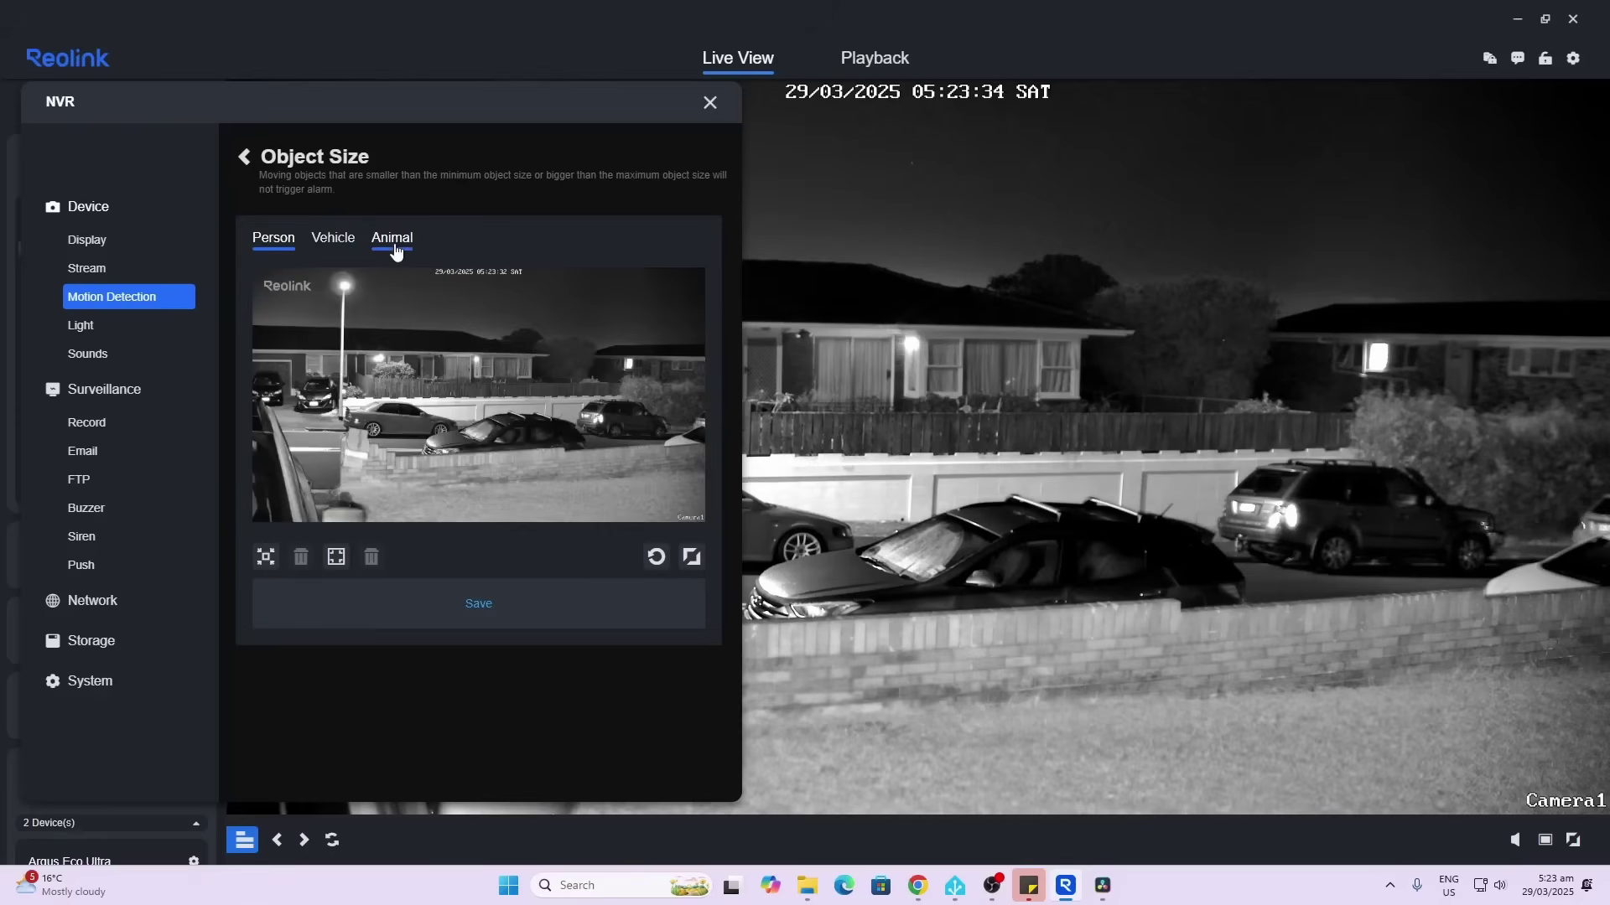
# Leave Object Size and go to Camera1's Non-Detection Zone page from the motion detection settings.
pyautogui.click(243, 156)
pyautogui.scroll(-3, 545, 503)
pyautogui.scroll(-1, 547, 517)
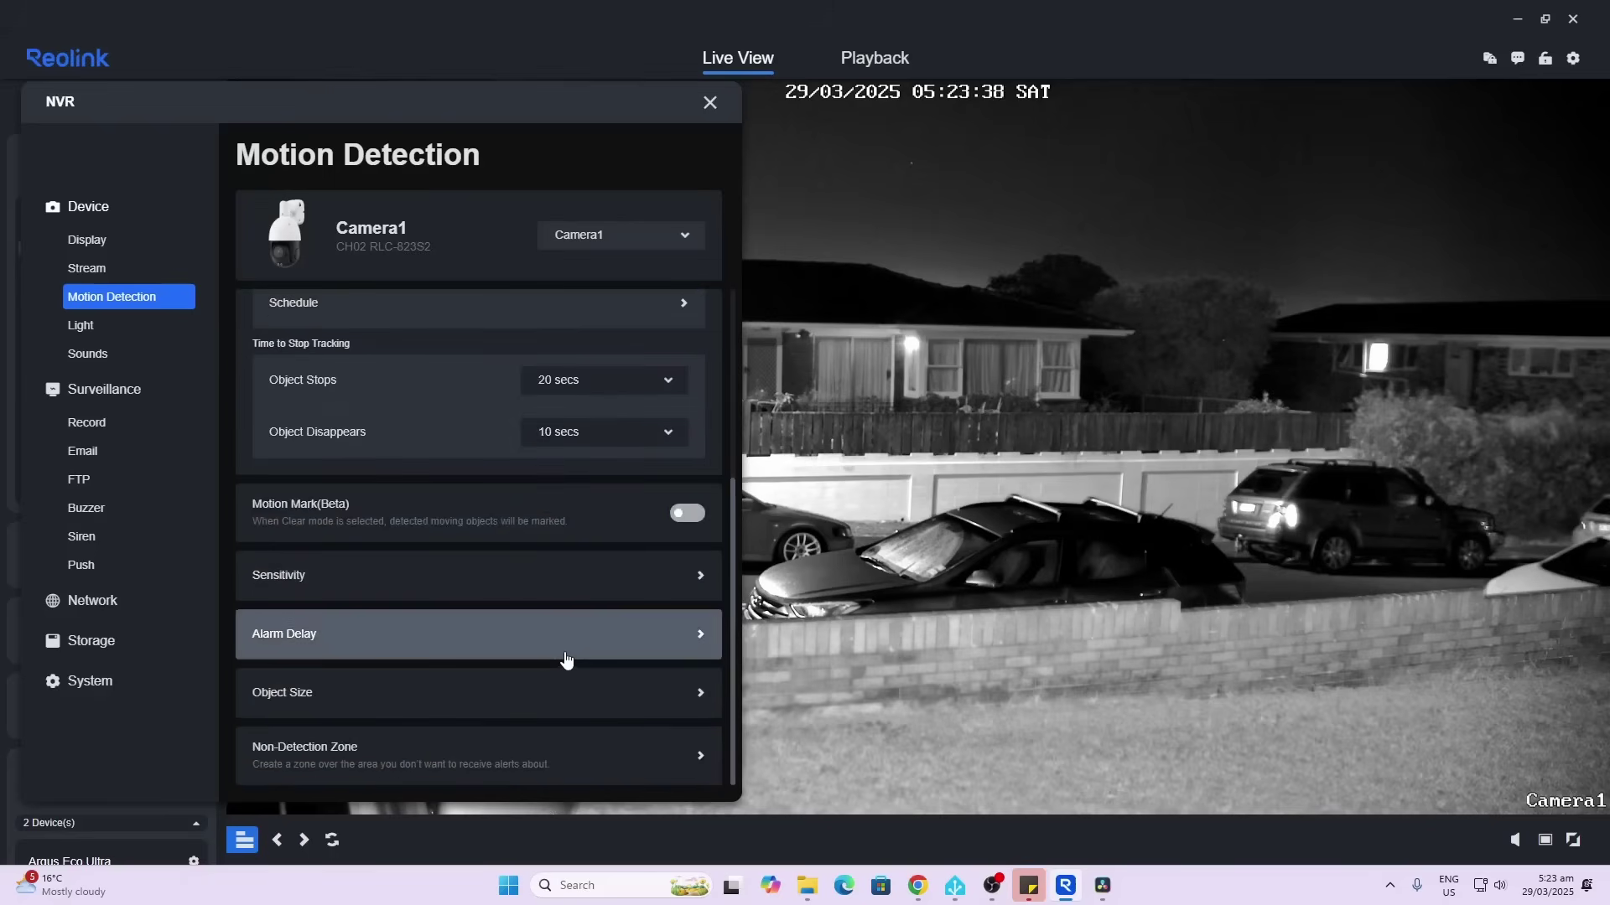
pyautogui.click(508, 757)
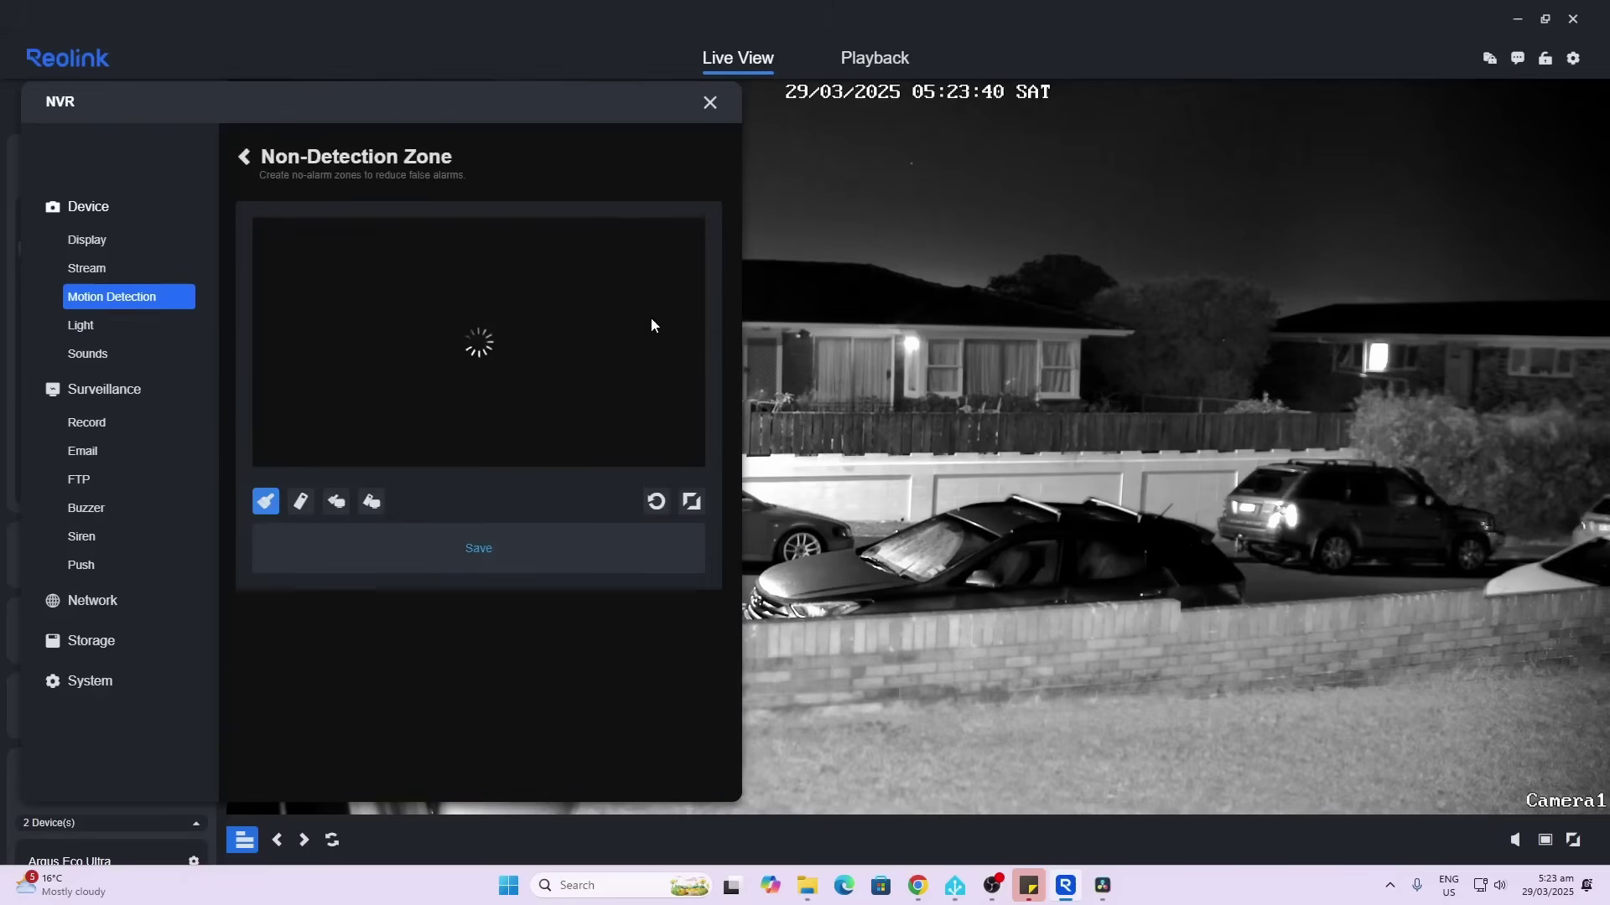